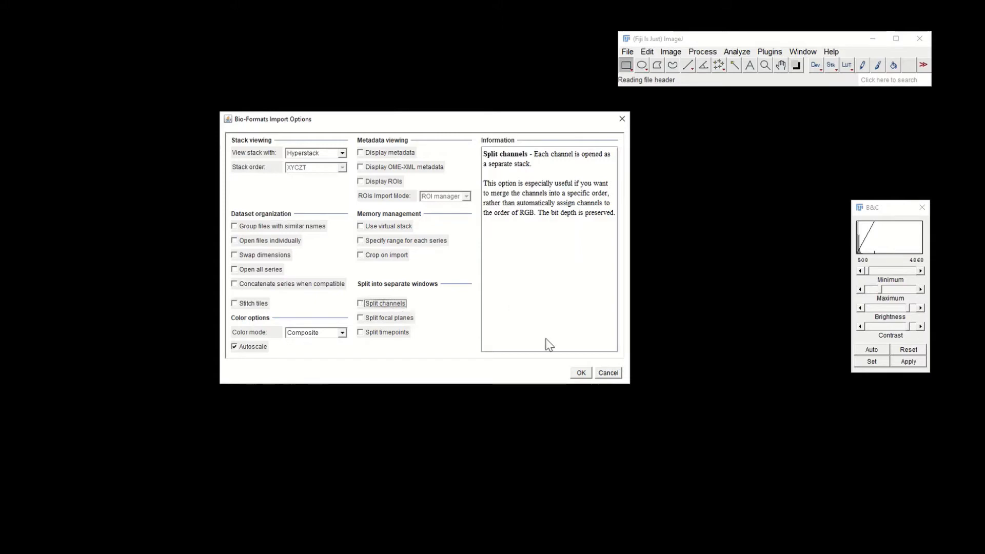
Step: Import wt 50MOI abundance x60 3.nd2 as a composite hyperstack without splitting its channels
left_click(580, 373)
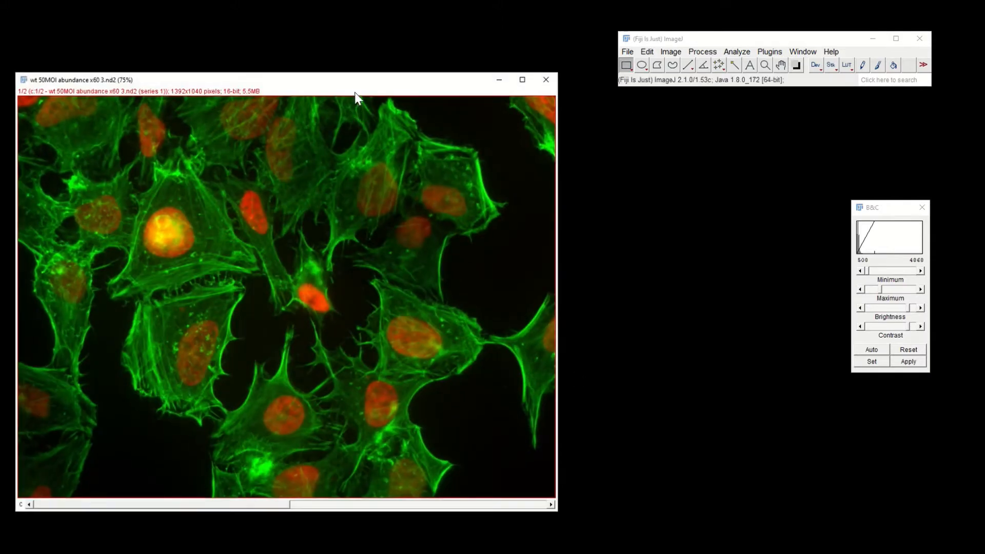
left_click_drag(371, 85, 394, 70)
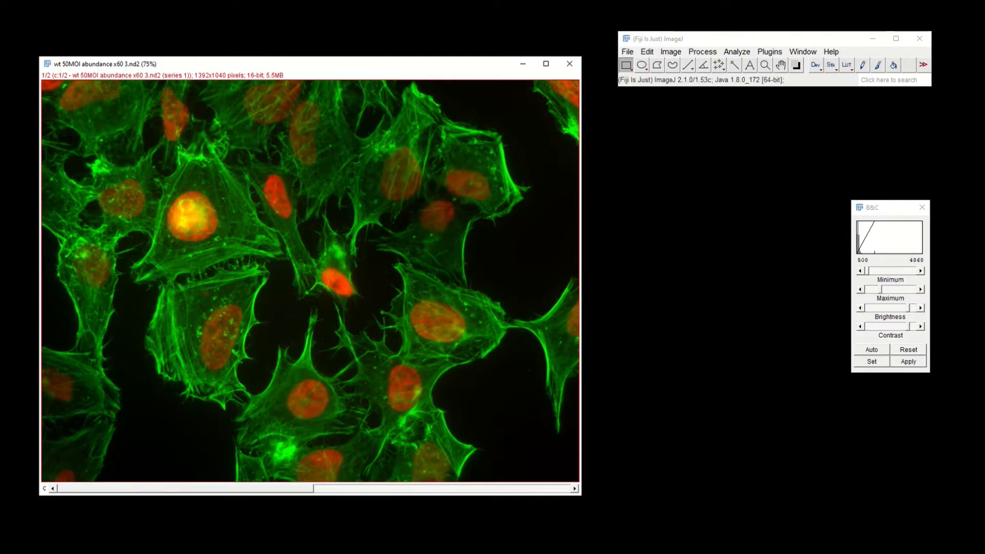
Step: Import wt 50MOI abundance x60 3.nd2 again with the Split channels option enabled
left_click_drag(984, 69, 785, 72)
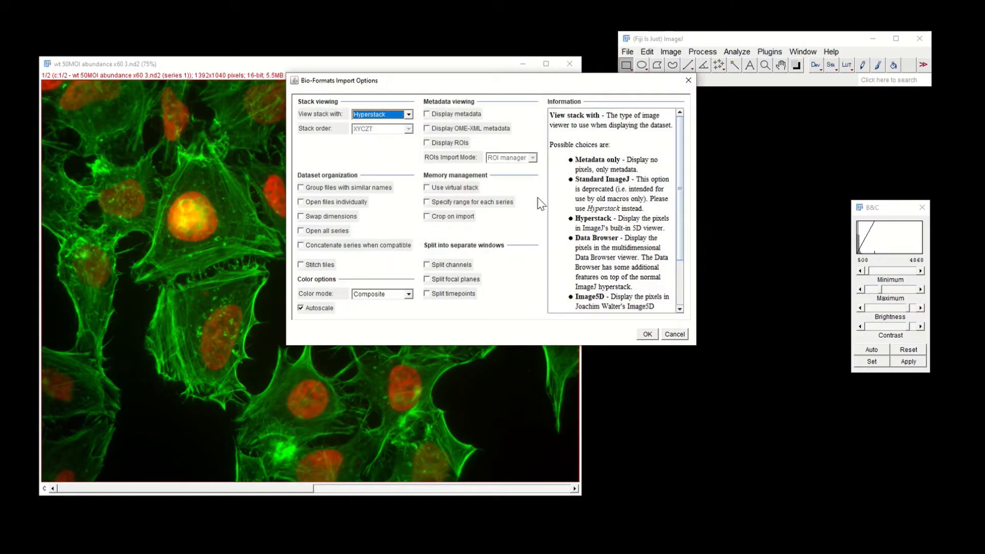
left_click(449, 264)
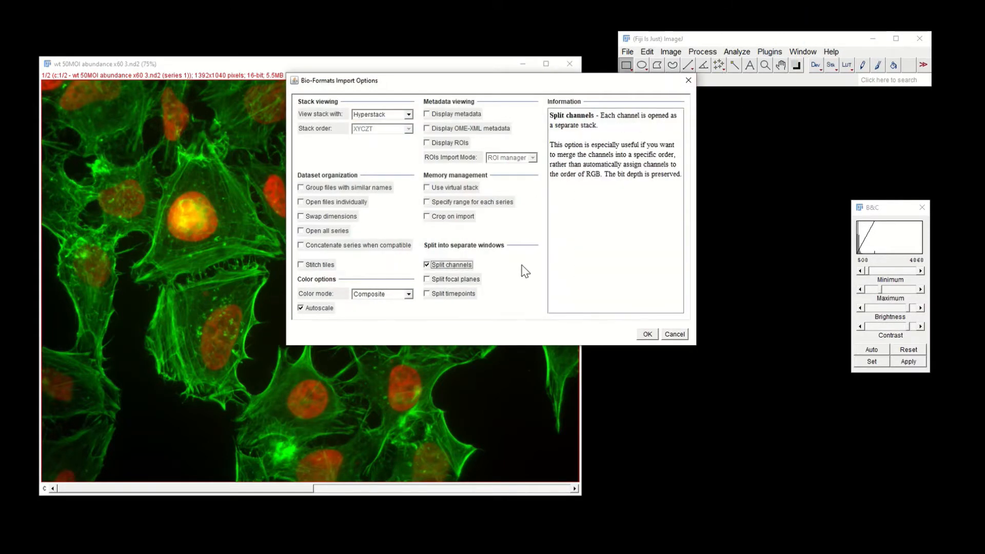
left_click(648, 334)
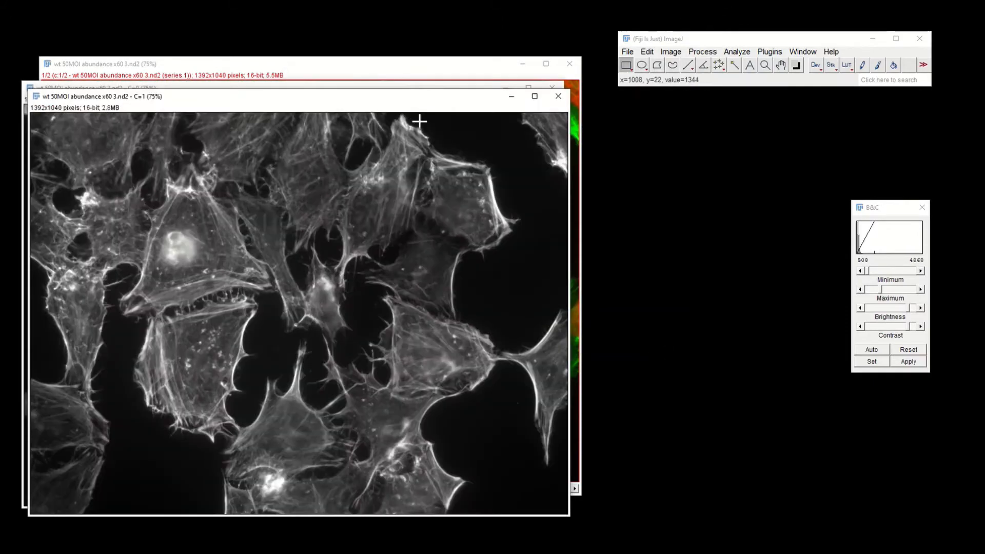
Step: Spread out the grayscale C=0 and C=1 channel windows so that both can be compared with the composite
left_click_drag(430, 98, 751, 106)
mouse_move(377, 91)
left_mouse_down()
mouse_move(309, 104)
mouse_move(388, 104)
left_mouse_up()
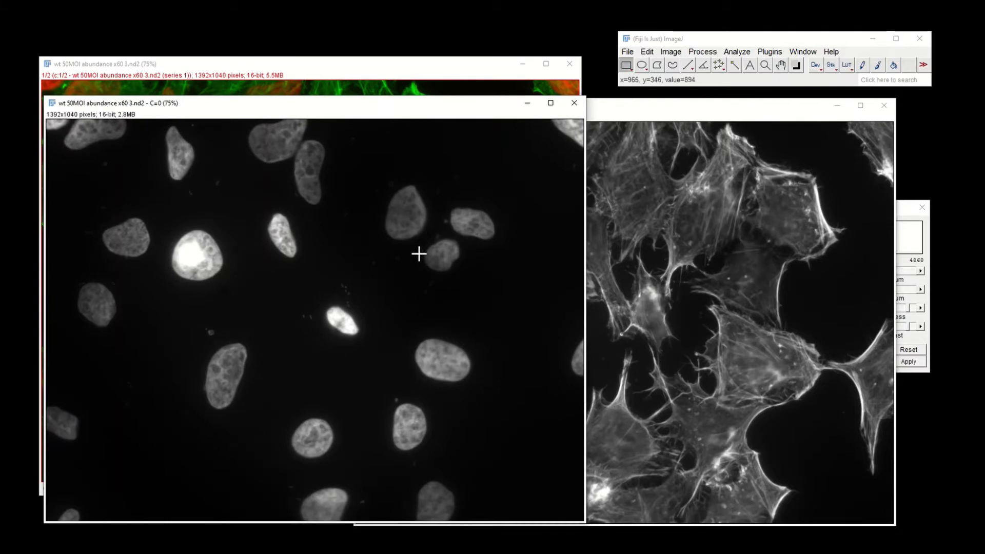
left_click(699, 345)
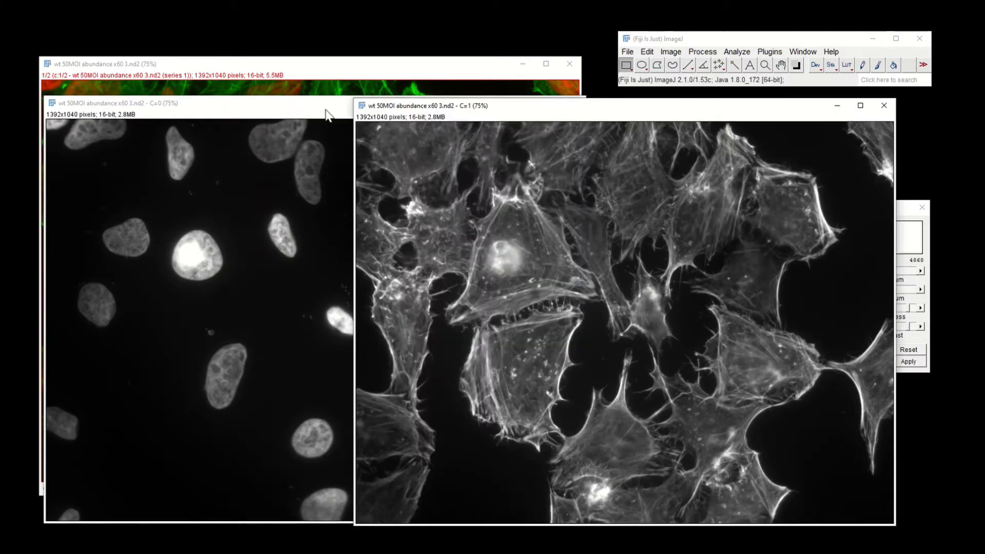
left_click_drag(330, 106, 562, 113)
Step: Split the red-green composite image into separate channel windows
left_click(393, 72)
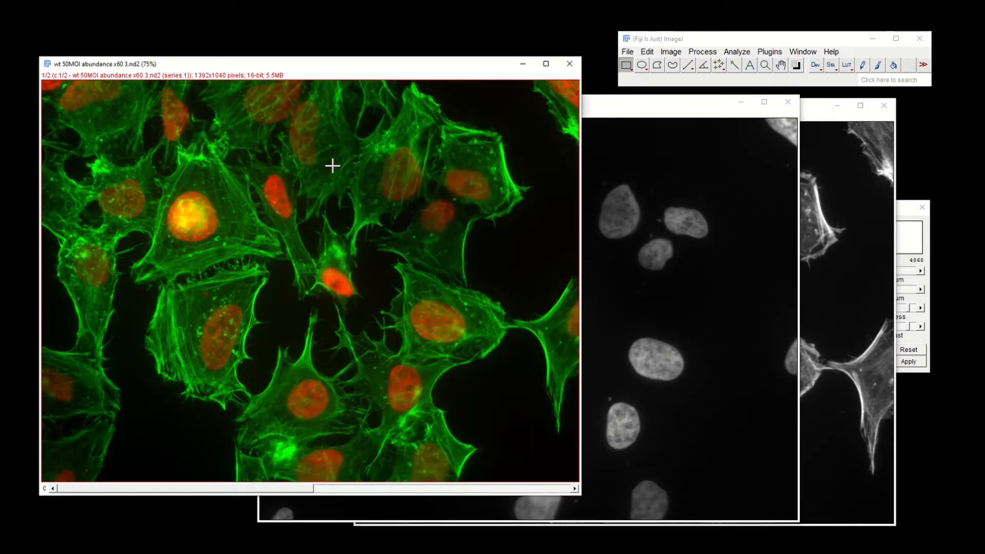
left_click(671, 52)
mouse_move(682, 122)
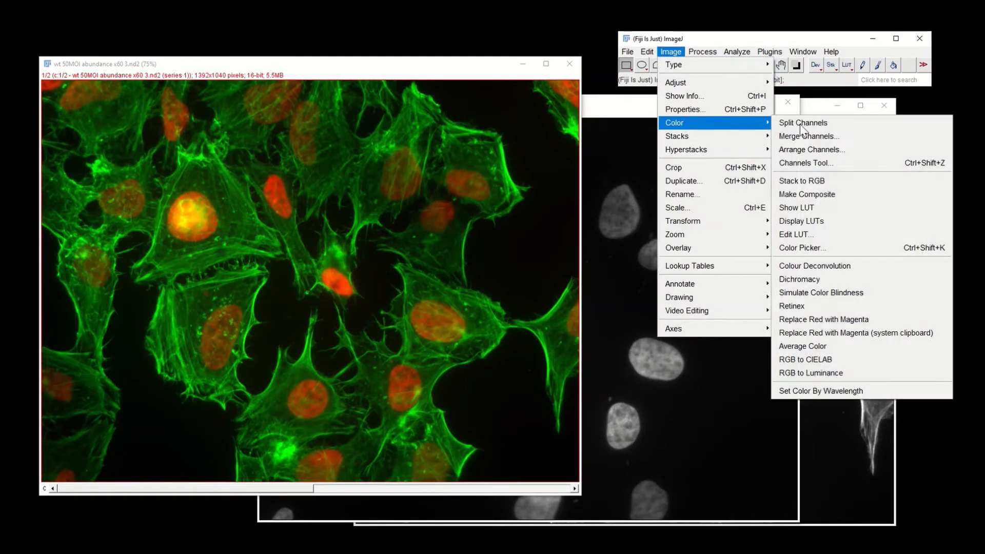
left_click(827, 125)
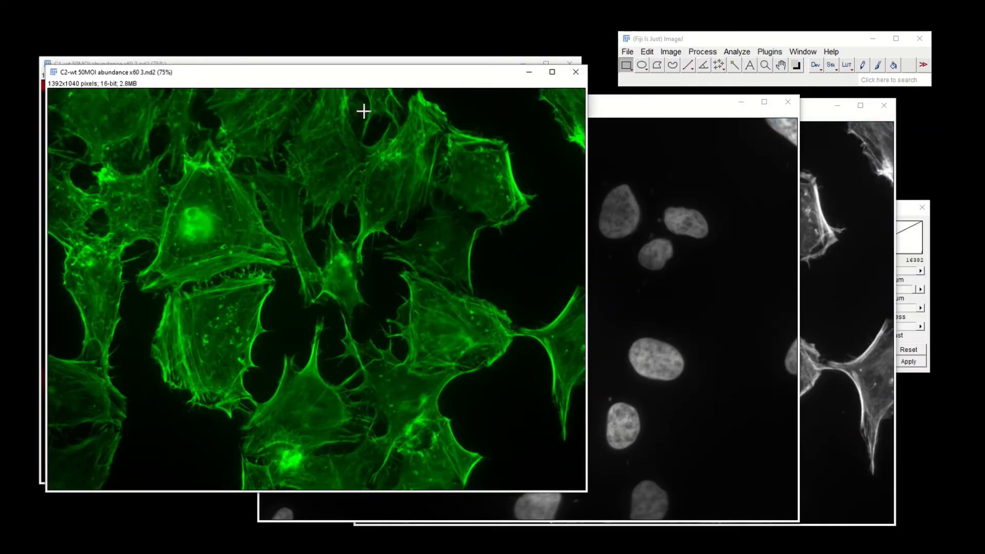
Step: Move the green C2 and red C1 channel windows apart to view each one
left_click_drag(341, 80, 567, 78)
left_click(208, 81)
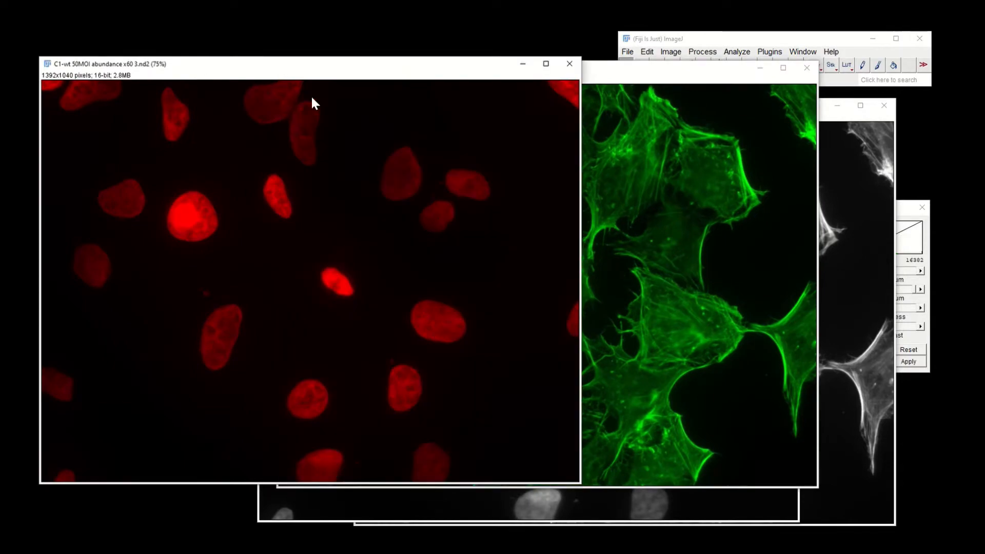
mouse_move(298, 69)
left_mouse_down()
mouse_move(393, 93)
mouse_move(306, 79)
left_mouse_up()
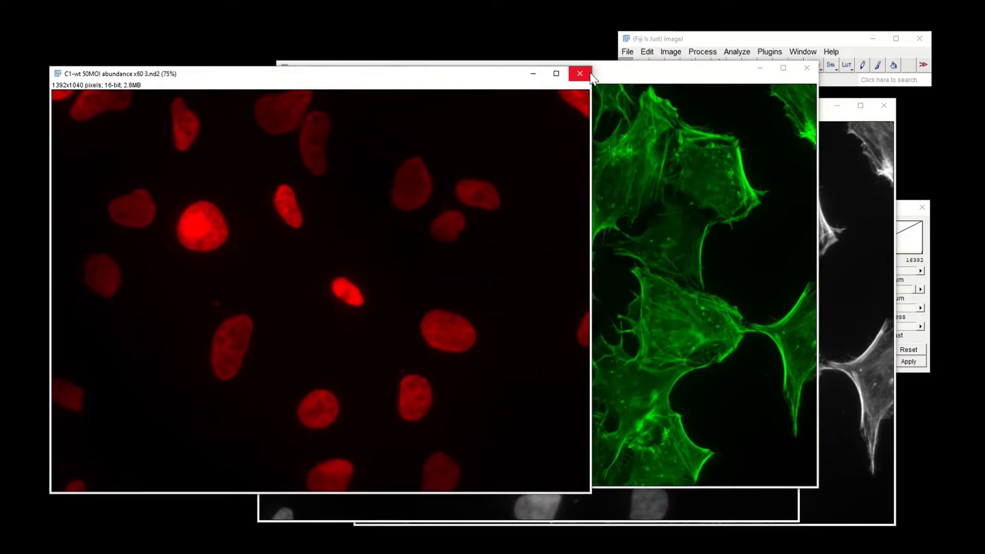
left_click(611, 80)
left_click_drag(610, 72, 458, 93)
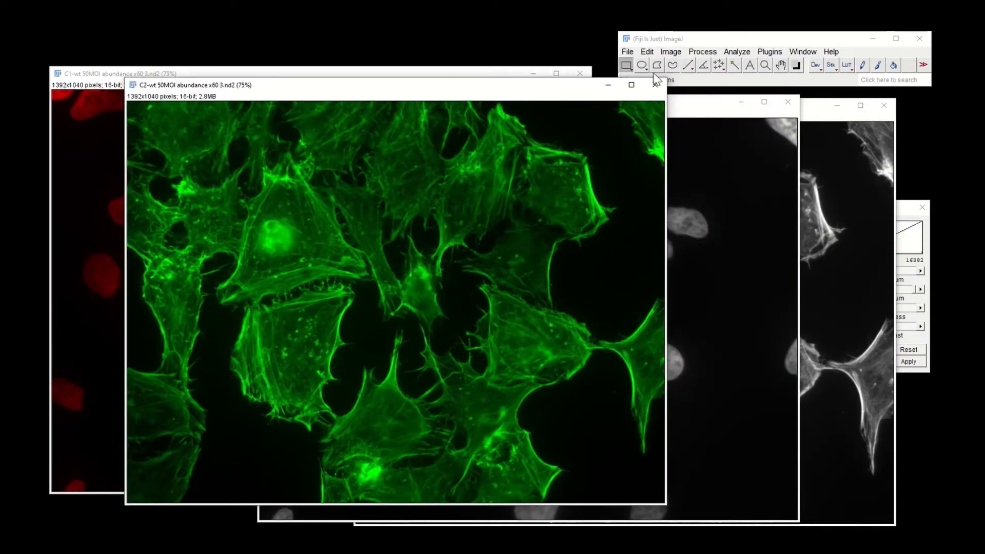
Step: Close the coloured C1 and C2 windows and place the grayscale C=0 and C=1 windows side by side
left_click(655, 88)
left_click(581, 74)
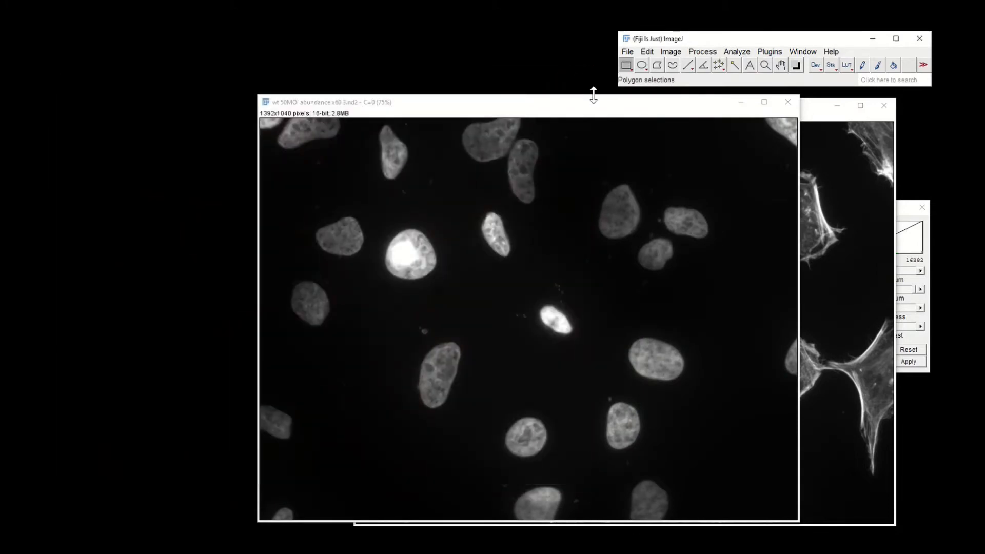
left_click_drag(590, 100, 628, 83)
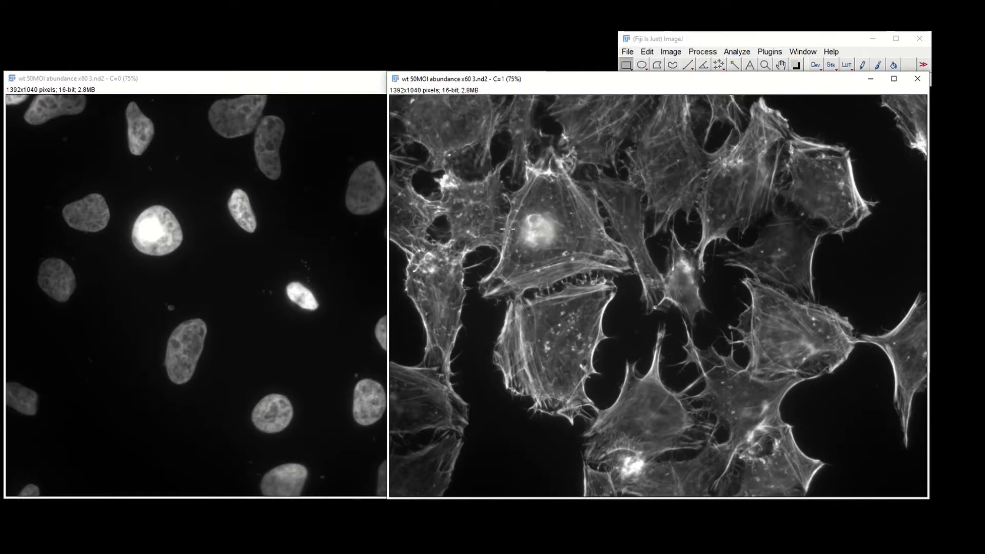
left_click(318, 90)
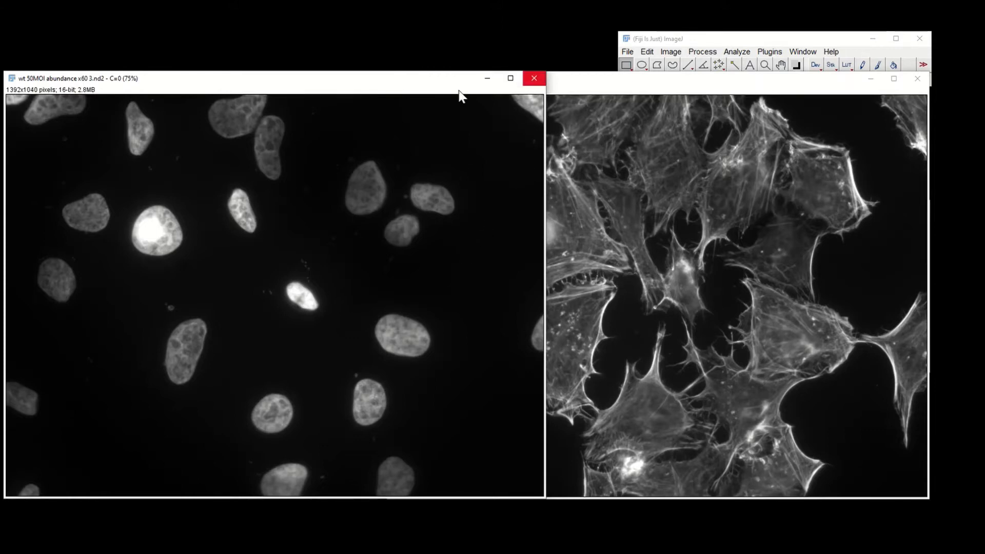
Step: Adjust the brightness and contrast of the C=0 nuclei image, lowering its display maximum to about 6963
left_click(679, 43)
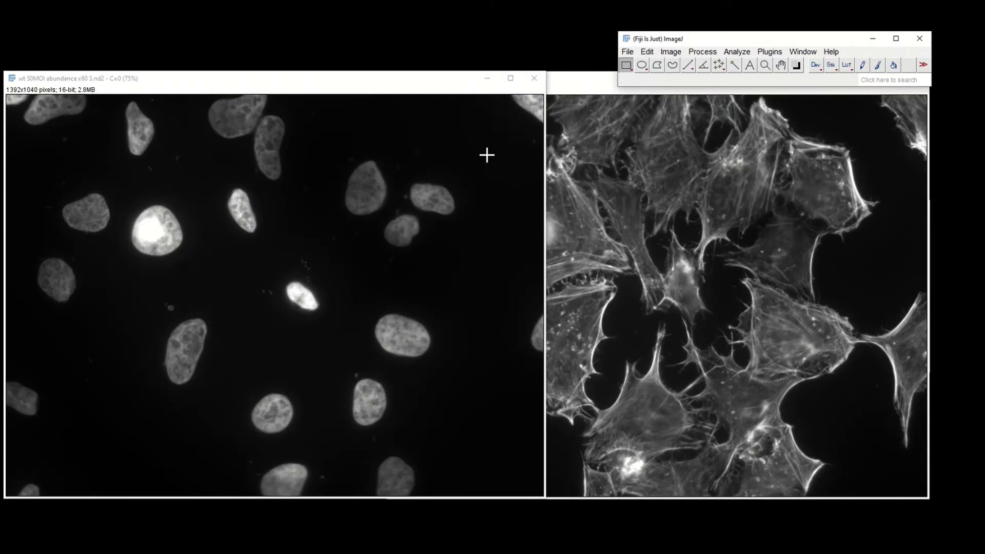
left_click(670, 52)
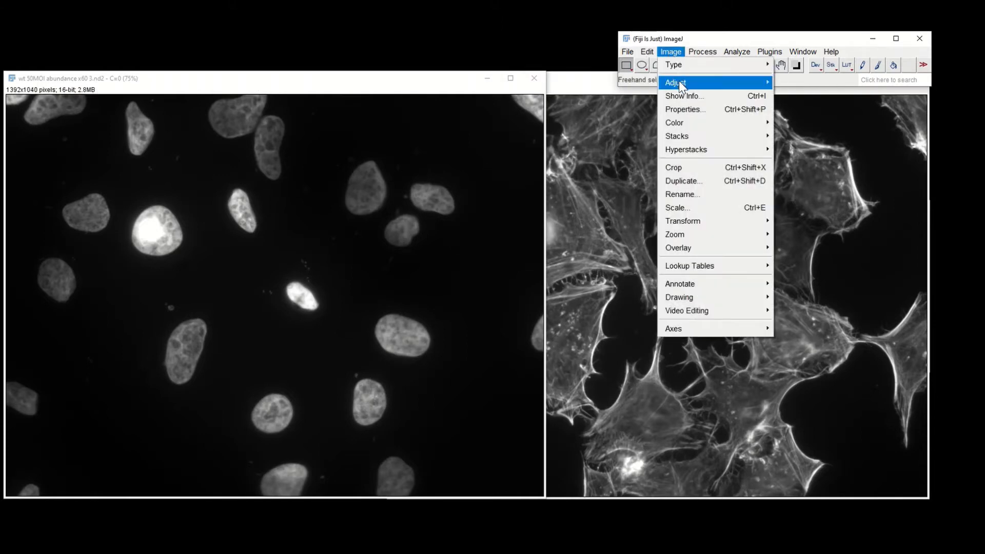
mouse_move(683, 84)
left_click(809, 83)
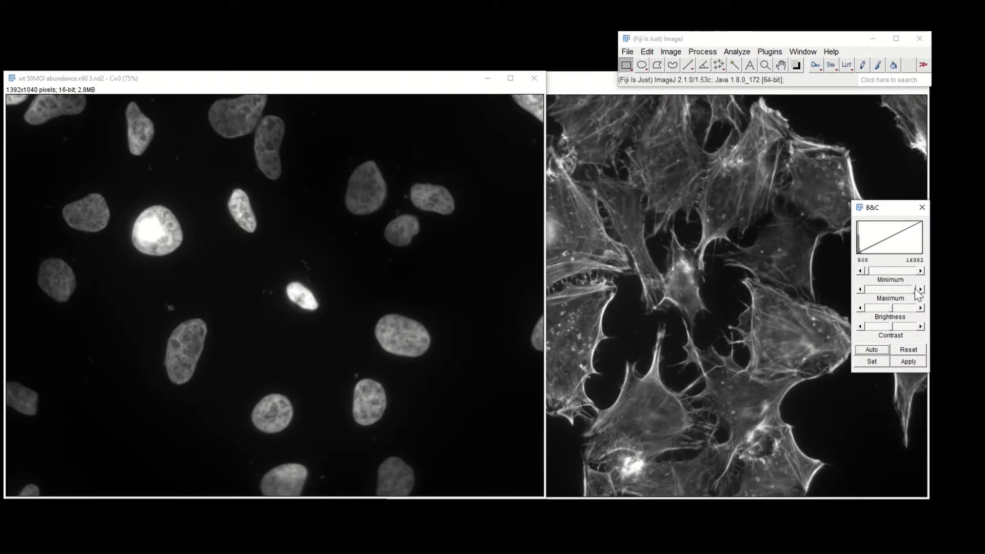
mouse_move(914, 292)
left_mouse_down()
mouse_move(880, 294)
mouse_move(915, 297)
left_mouse_up()
left_click_drag(916, 291, 889, 291)
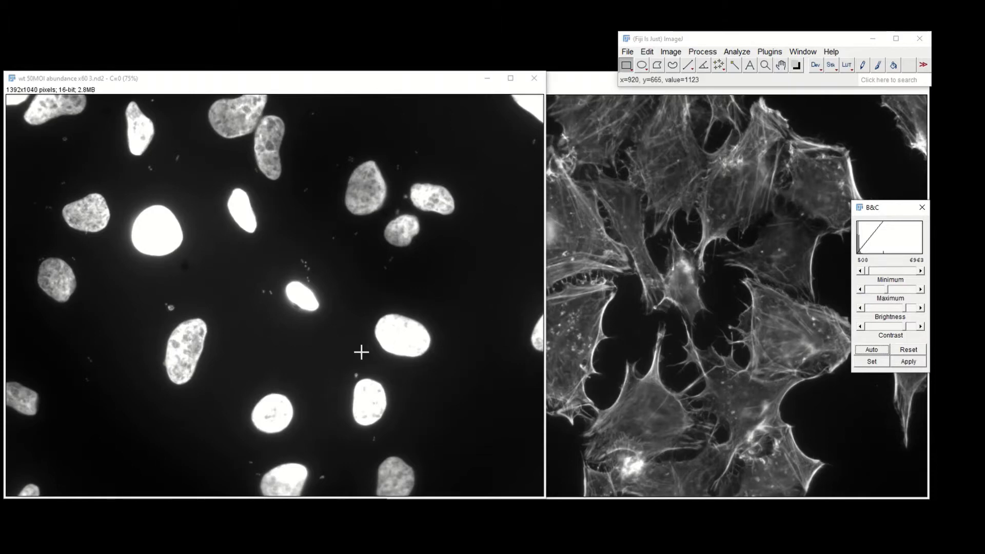
left_click(912, 271)
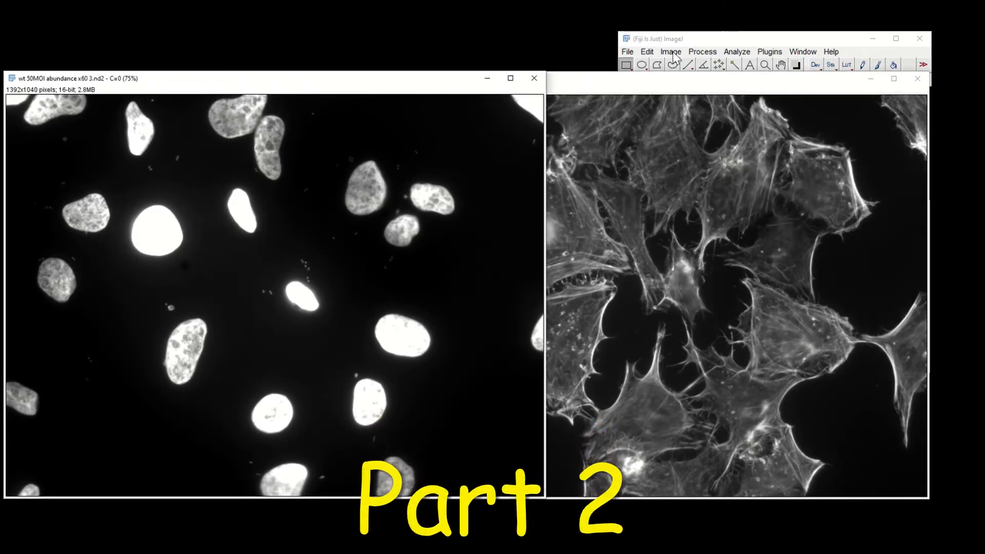
Step: Merge the channels into a composite, assigning the C=0 image to blue and the C=1 image to red
left_click(686, 39)
left_click(649, 52)
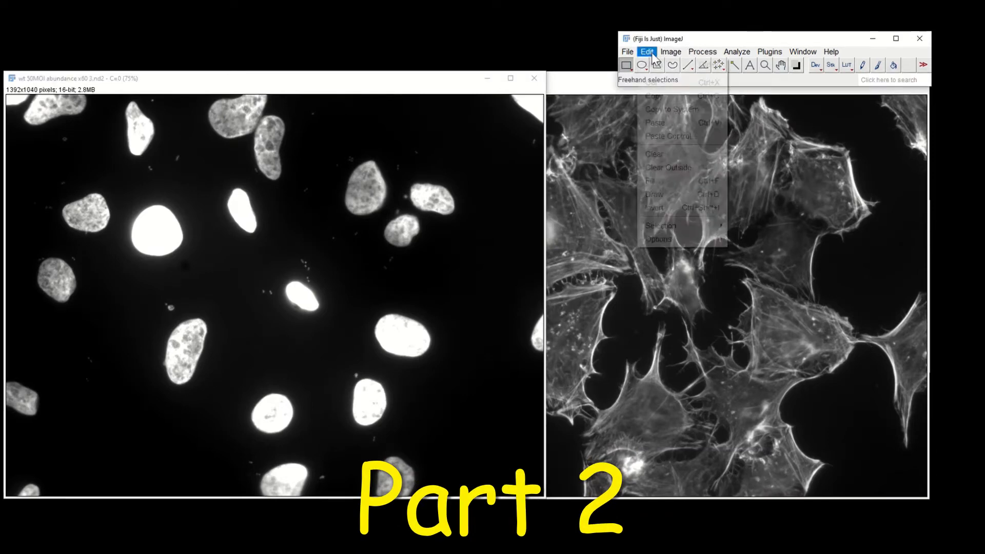
mouse_move(666, 52)
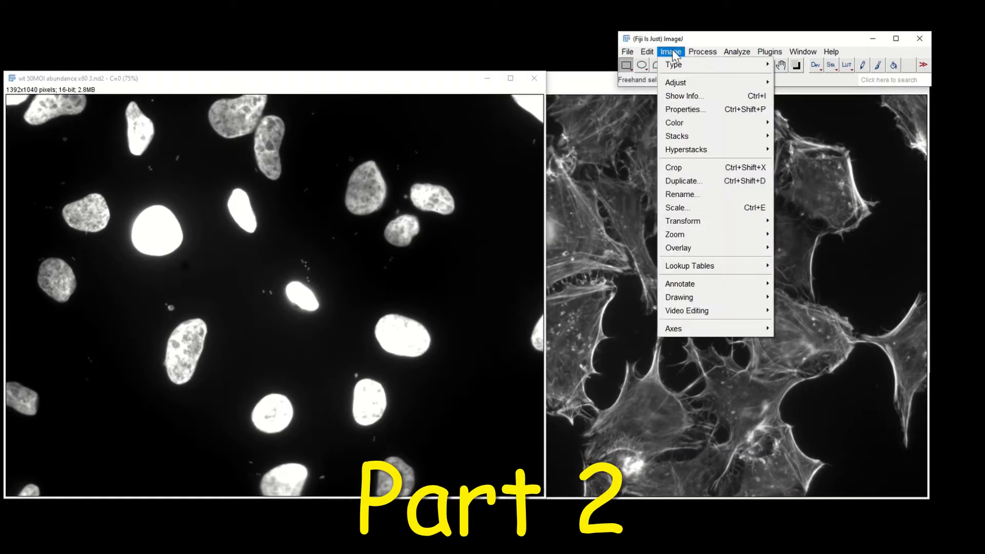
mouse_move(688, 121)
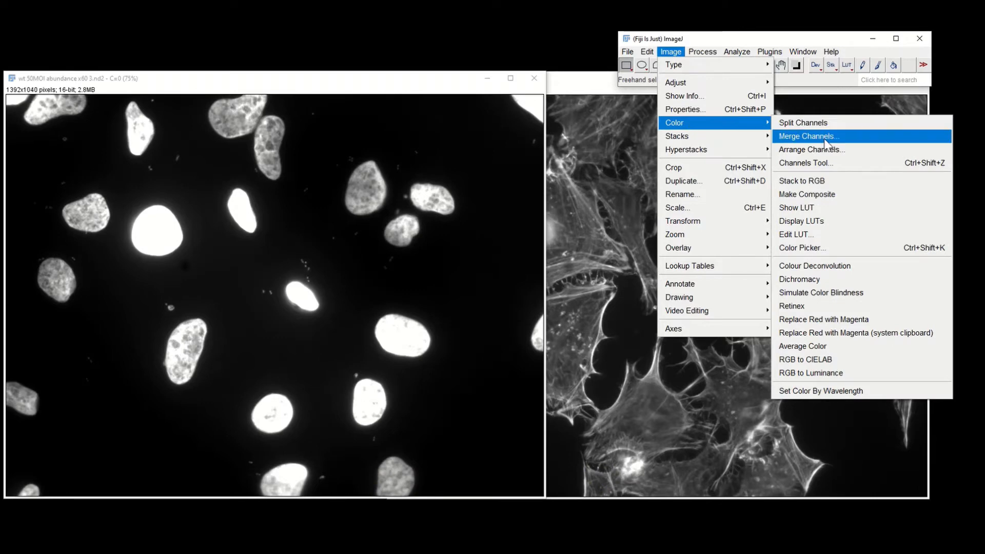
left_click(824, 138)
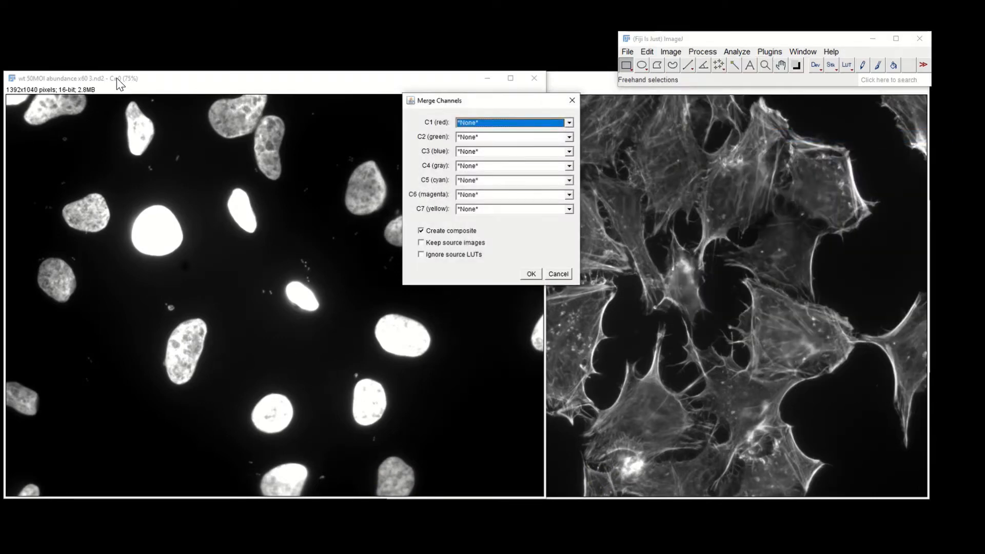
left_click(476, 151)
left_click(476, 162)
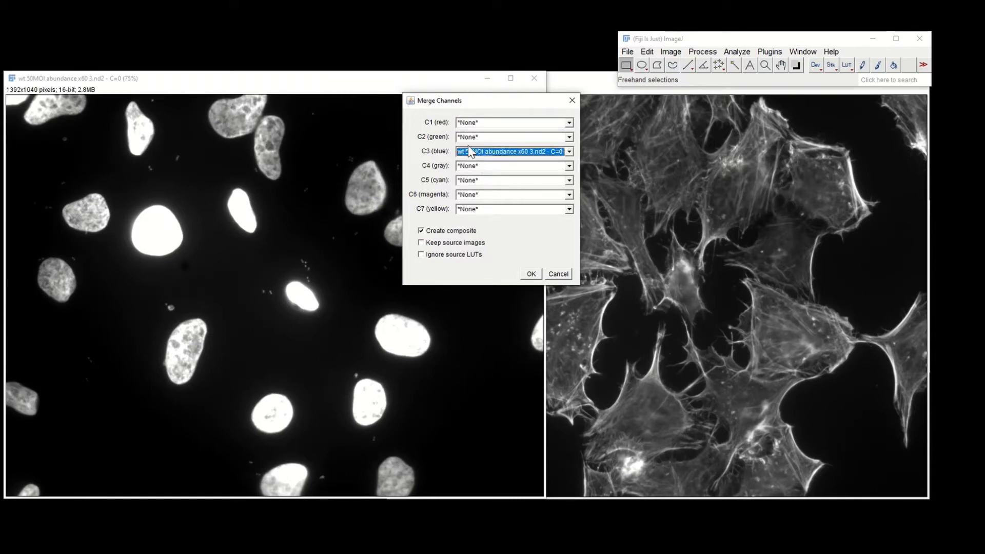
left_click(495, 121)
left_click(496, 140)
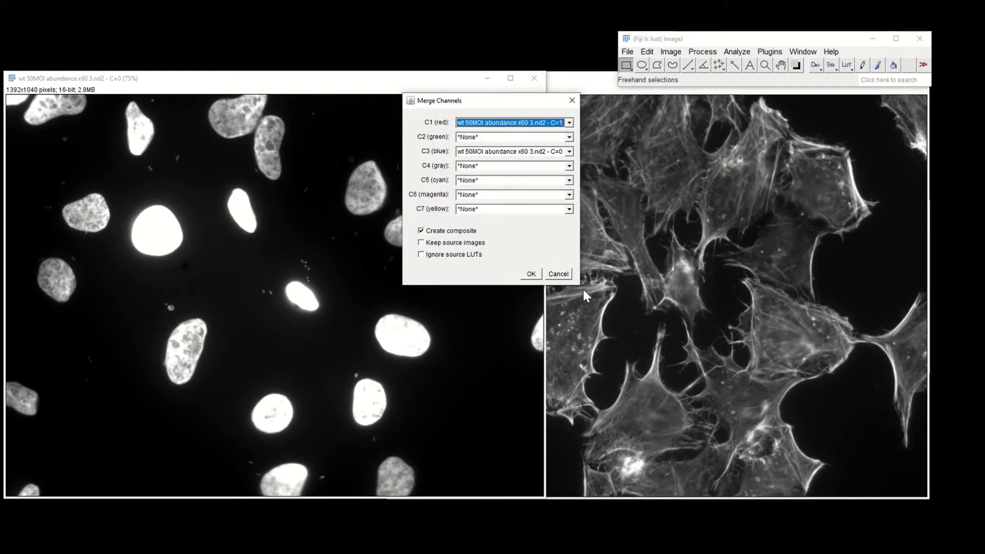
left_click(531, 274)
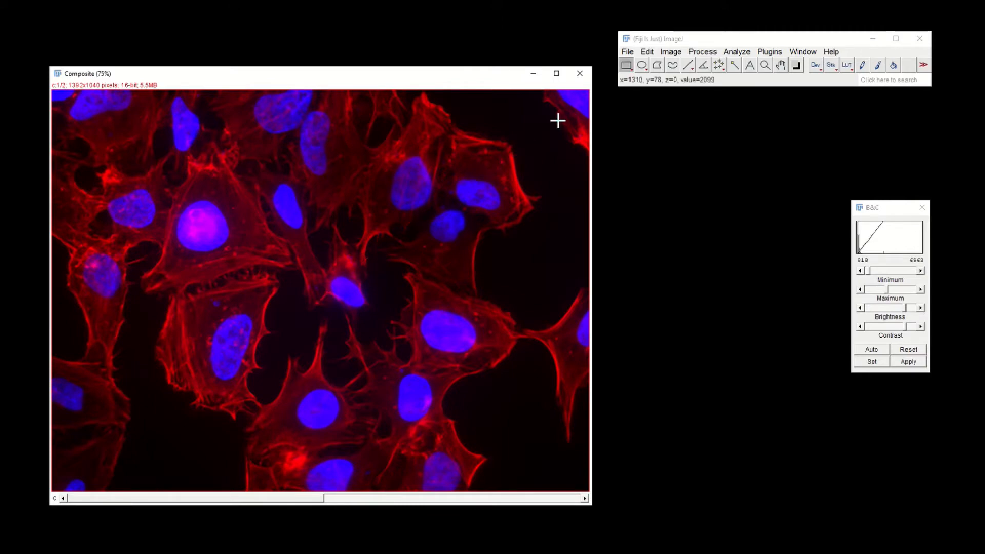
Step: Close the composite and re-import the nd2 file with split channels, placing the two channel windows side by side
left_click(584, 76)
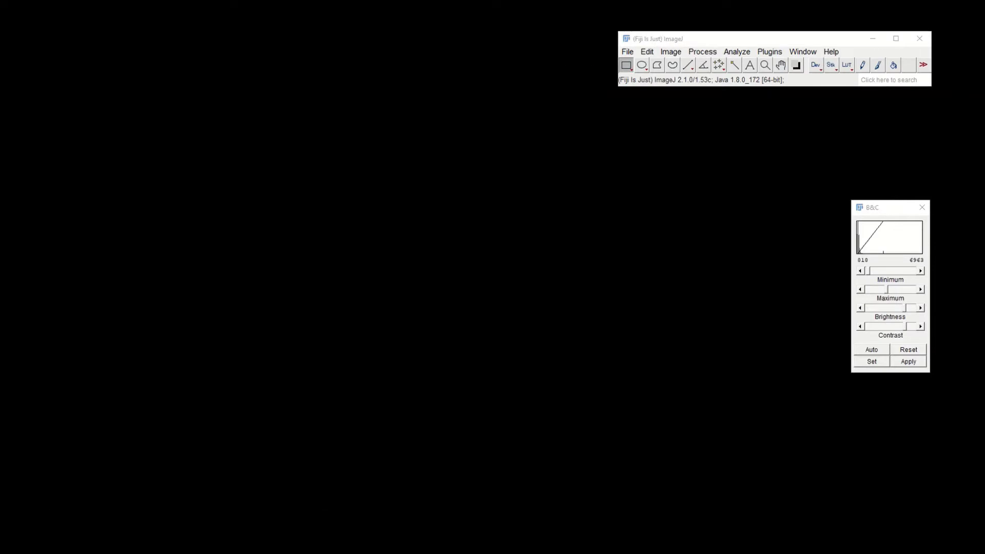
left_click_drag(756, 174, 760, 72)
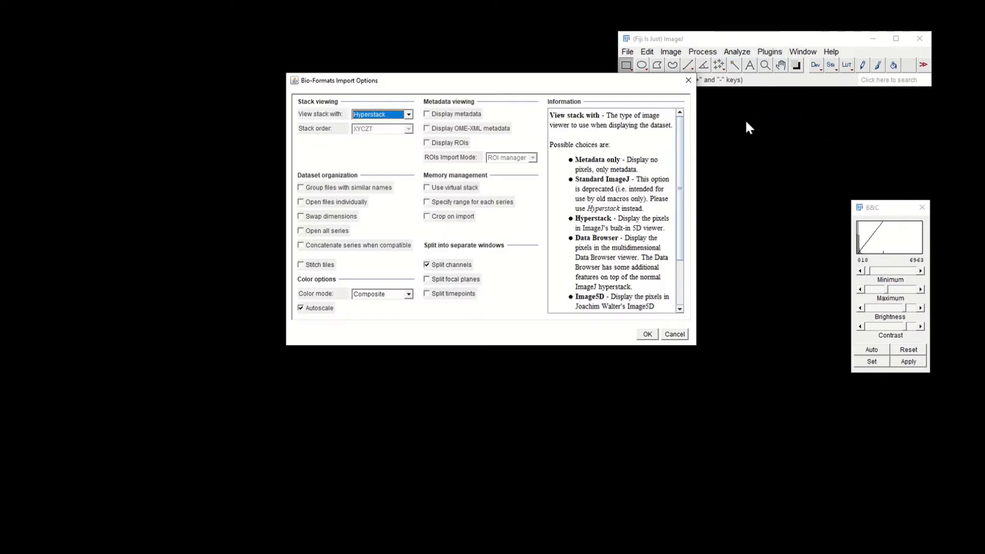
left_click(648, 334)
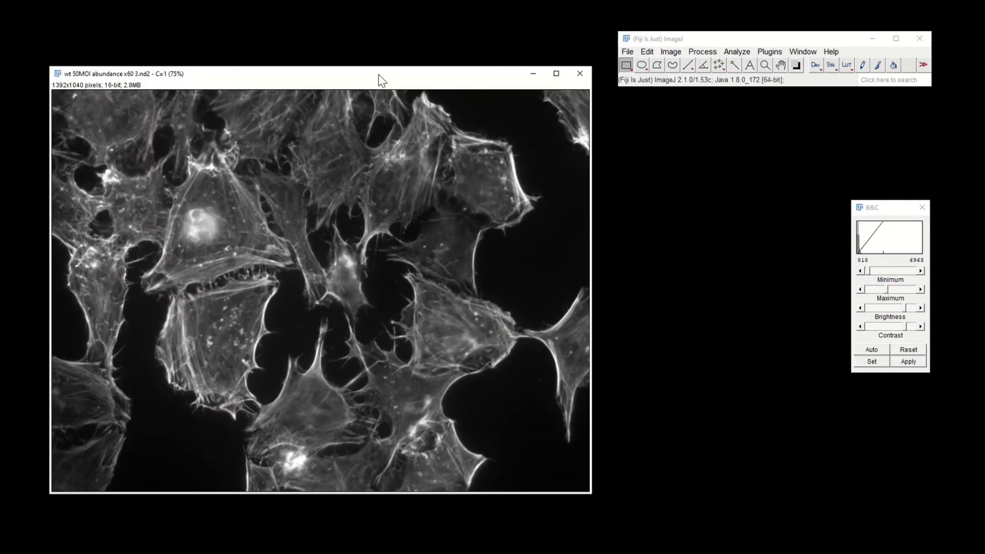
left_click_drag(379, 78, 698, 87)
left_click_drag(350, 79, 318, 97)
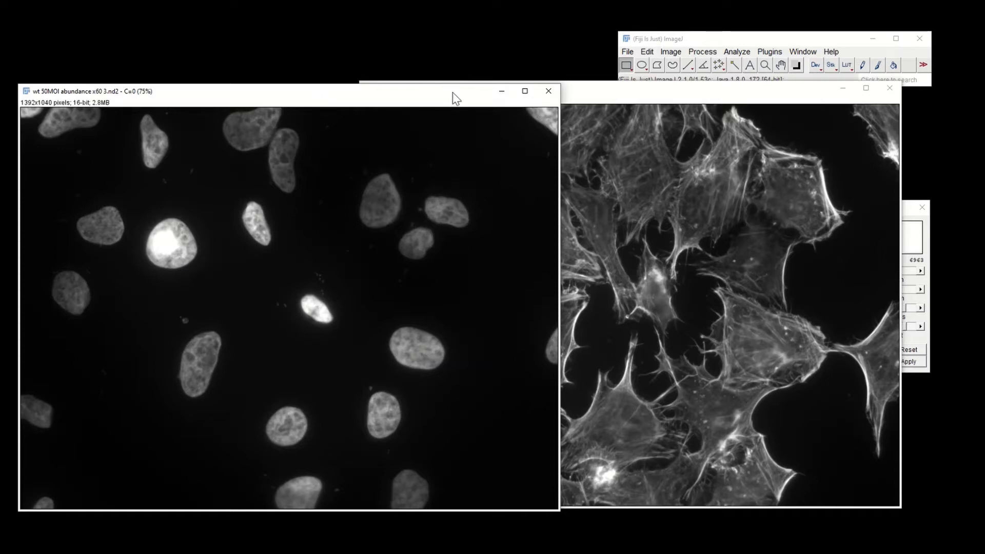
Step: Open the brightness and contrast adjustment for the C=0 nuclei image and lower its display maximum to about 6435
left_click(708, 41)
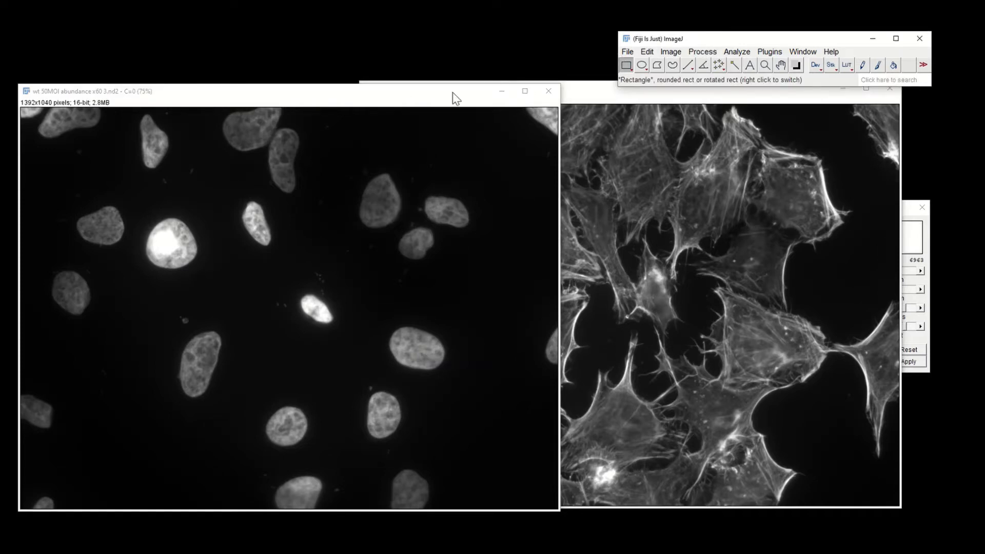
left_click_drag(464, 96, 467, 93)
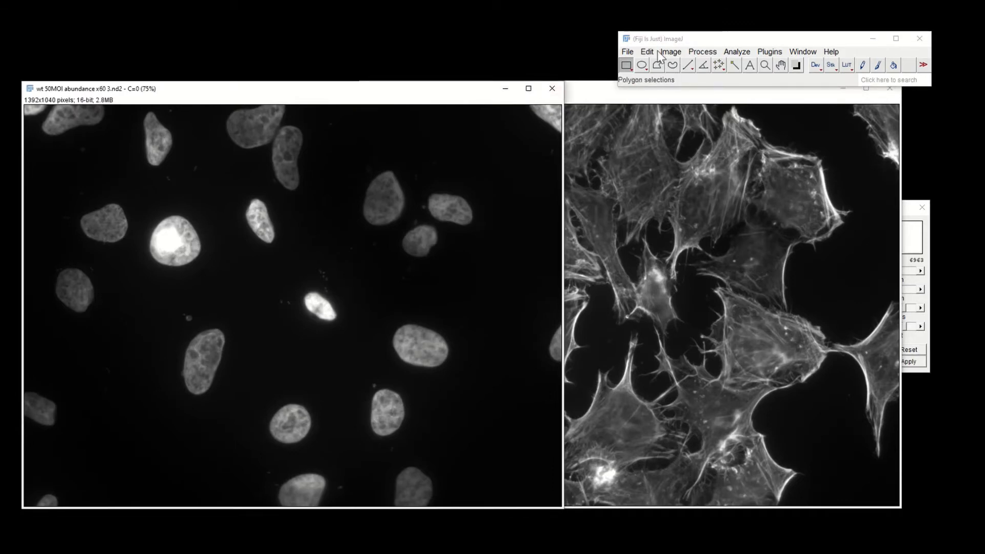
left_click(663, 53)
mouse_move(645, 52)
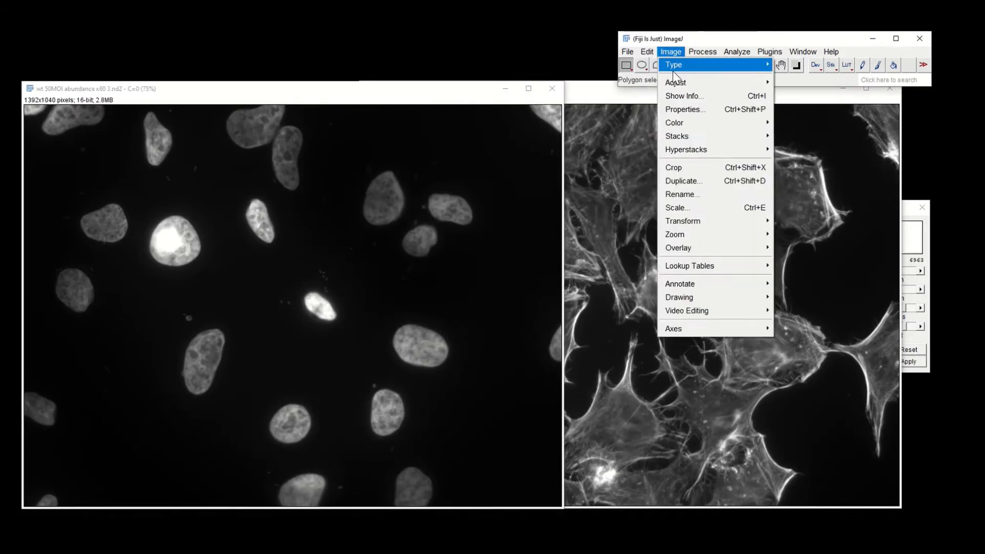
mouse_move(677, 83)
left_click(780, 83)
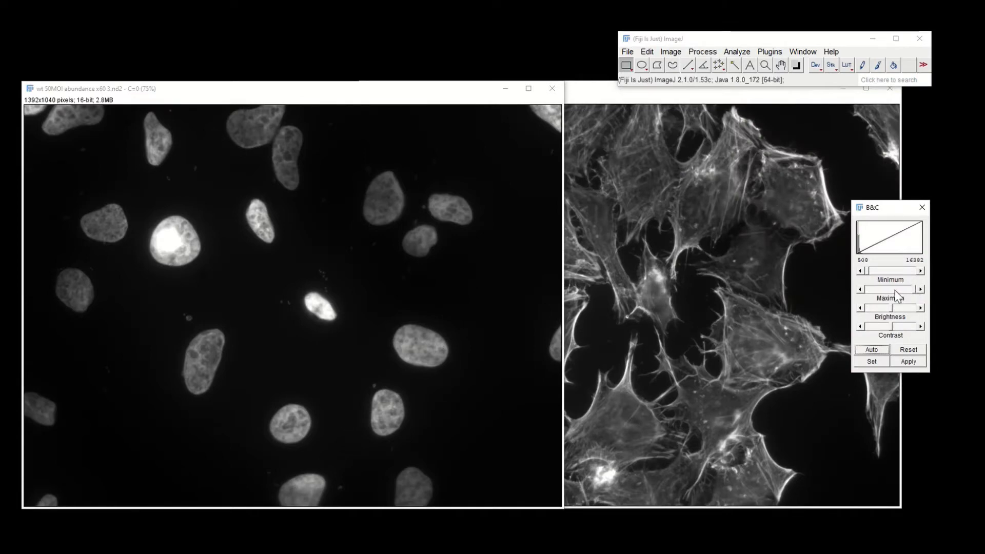
left_click_drag(919, 290, 888, 291)
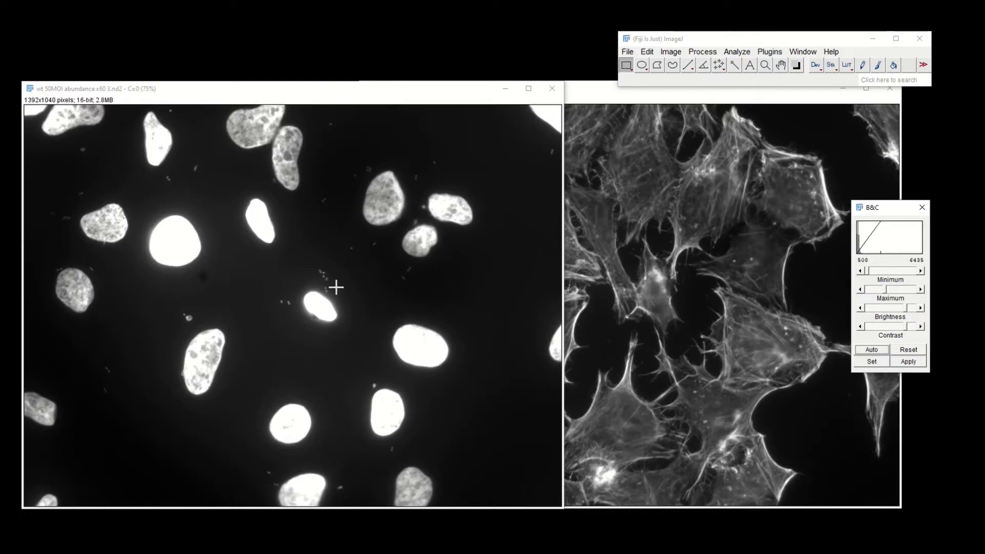
Step: Raise the C=0 image's display minimum to about 987 and lower its maximum to about 4806
left_click(873, 270)
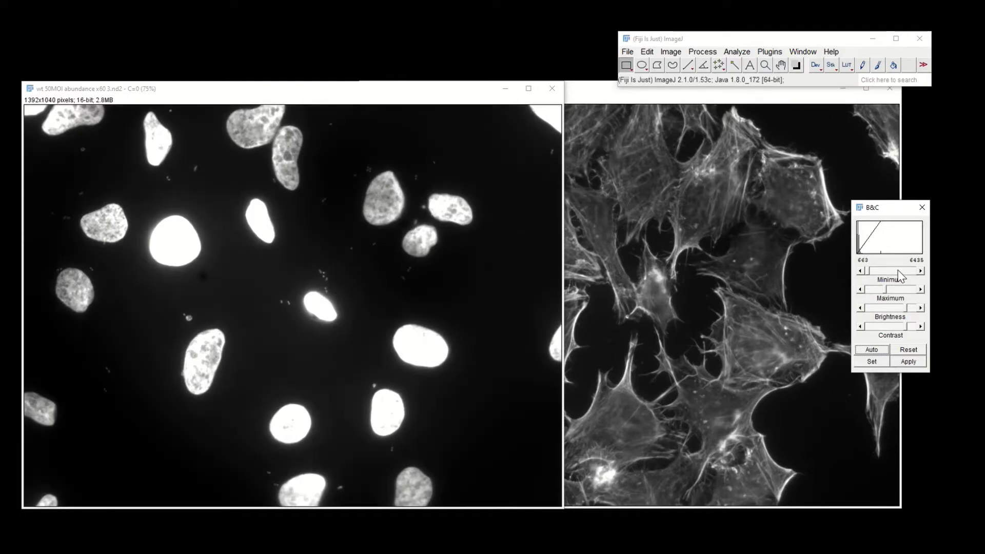
left_click(873, 290)
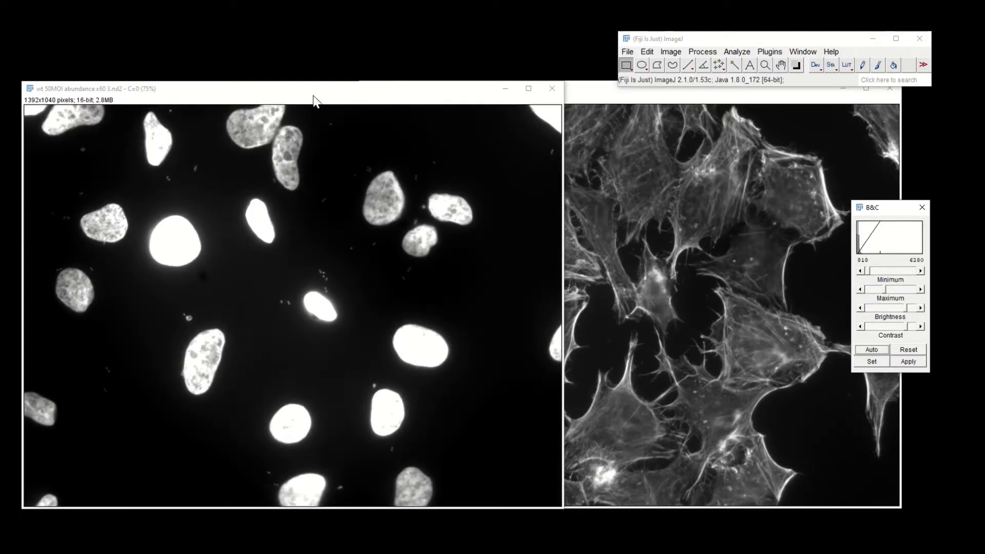
left_click(874, 291)
left_click(874, 291)
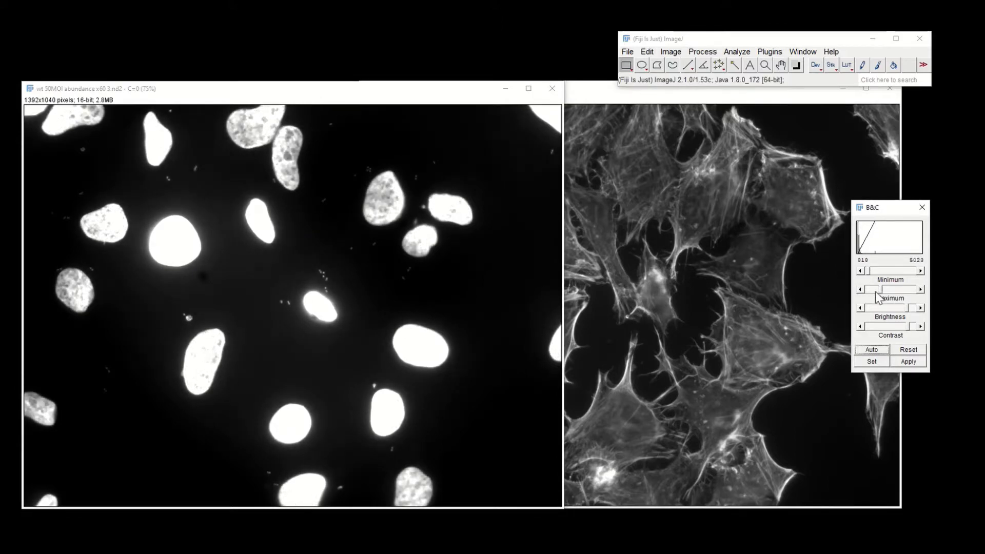
left_click(878, 290)
left_click(880, 290)
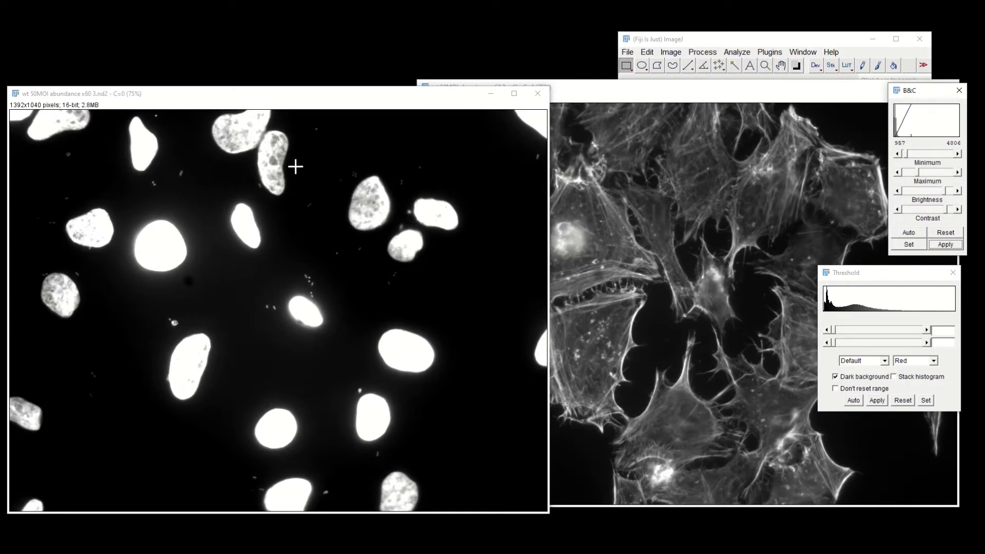
Step: Adjust the C=1 actin image's display range to a minimum of about 1625 and a maximum of about 14543
left_click(609, 96)
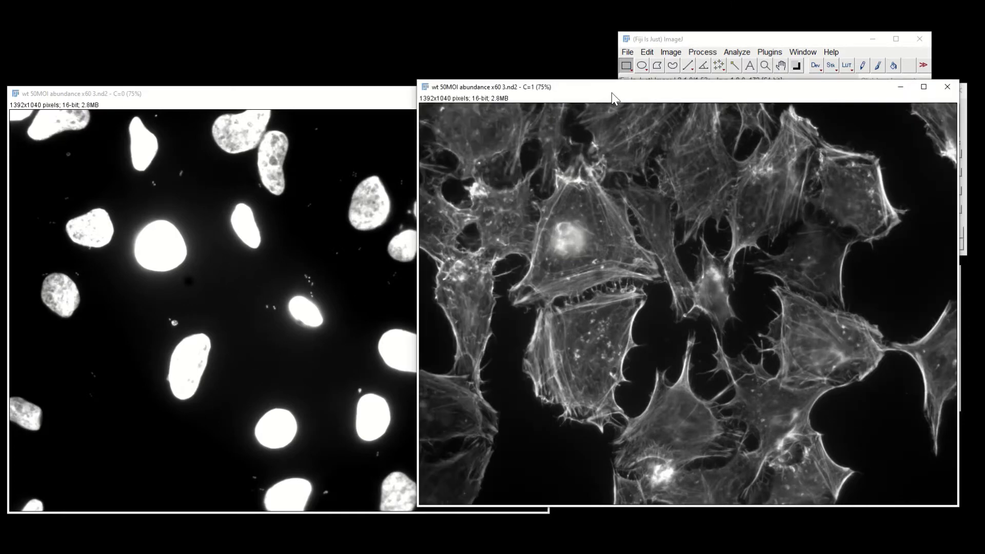
left_click_drag(634, 95, 388, 101)
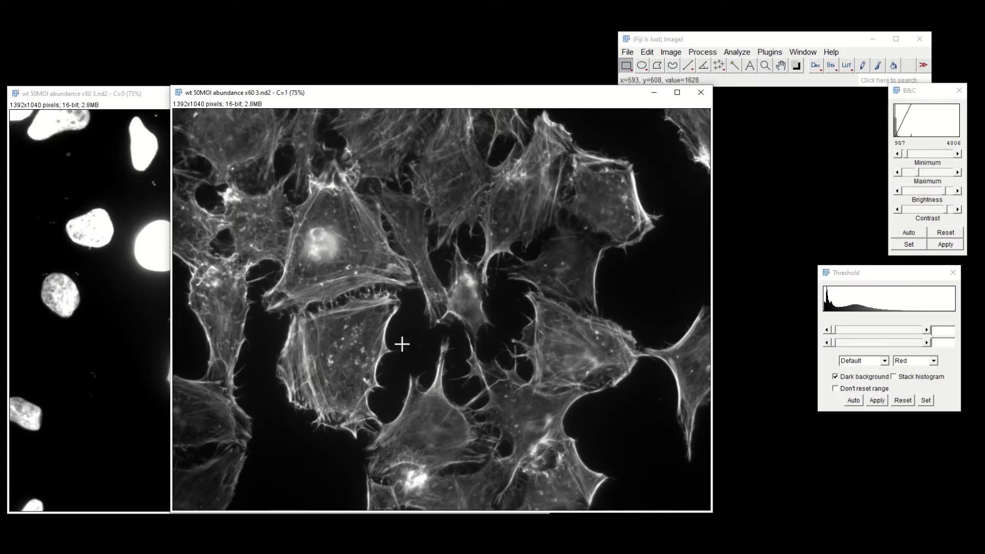
left_click(942, 156)
left_click(943, 155)
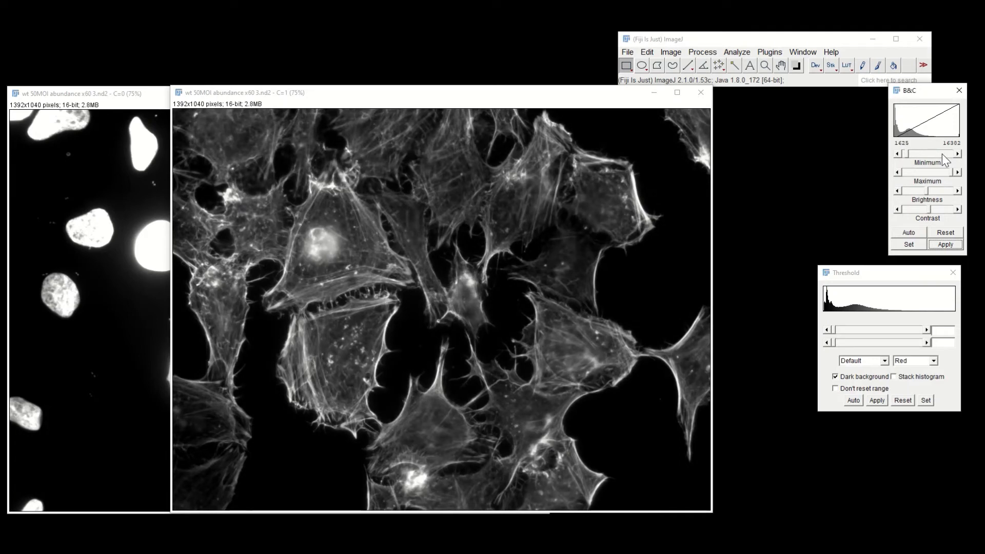
left_click(920, 172)
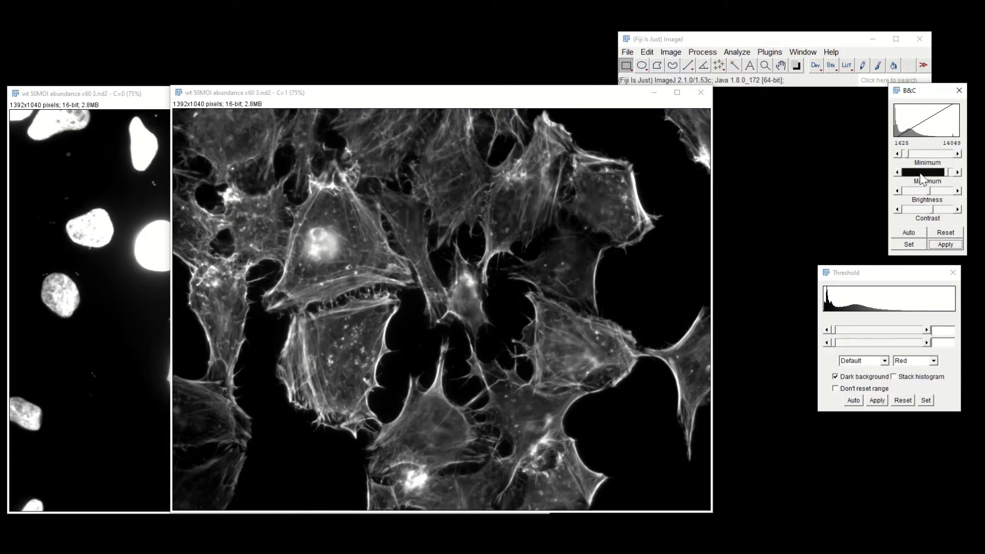
Step: Place the C=1 window beside the C=0 window and bring the brightness and contrast dialog in front of it
left_click(420, 107)
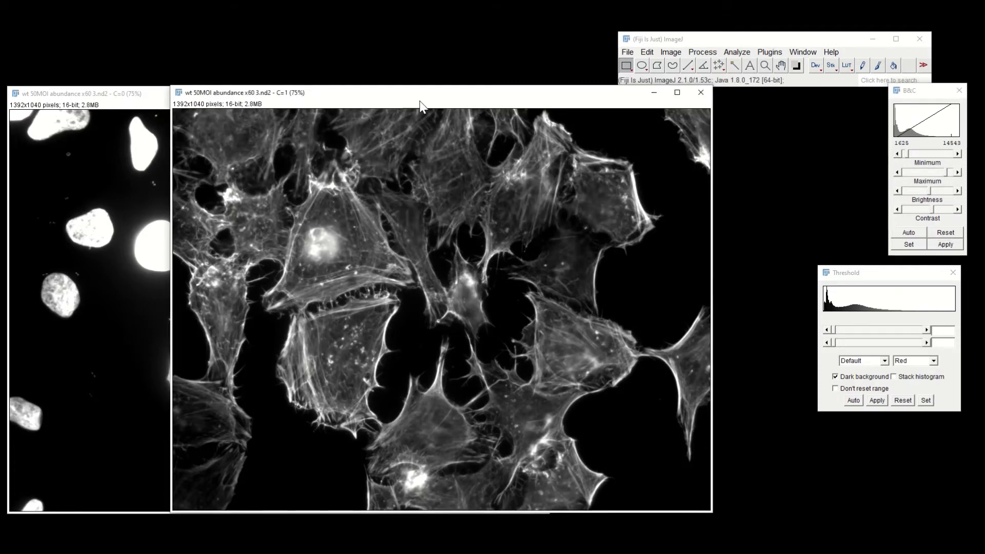
left_click_drag(459, 97, 549, 95)
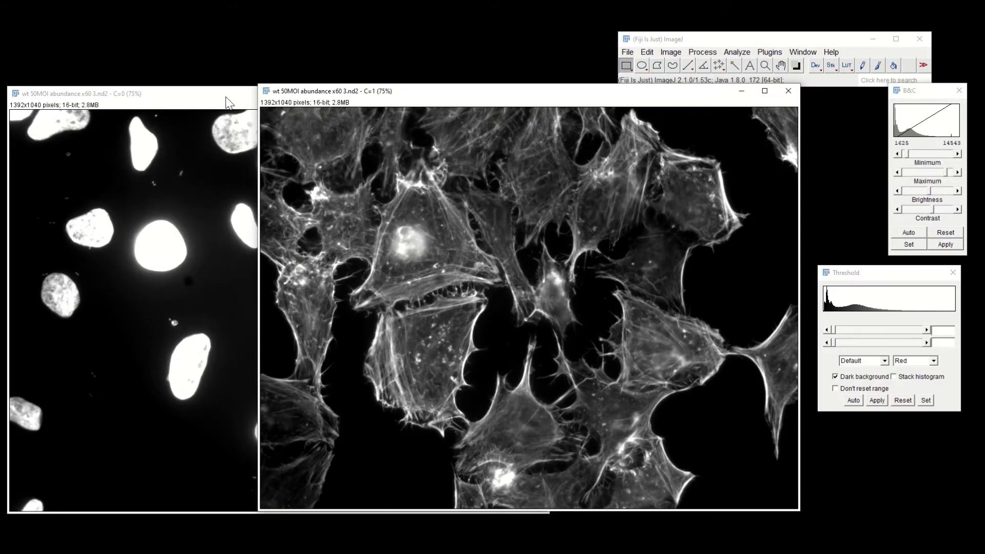
left_click_drag(313, 95, 468, 99)
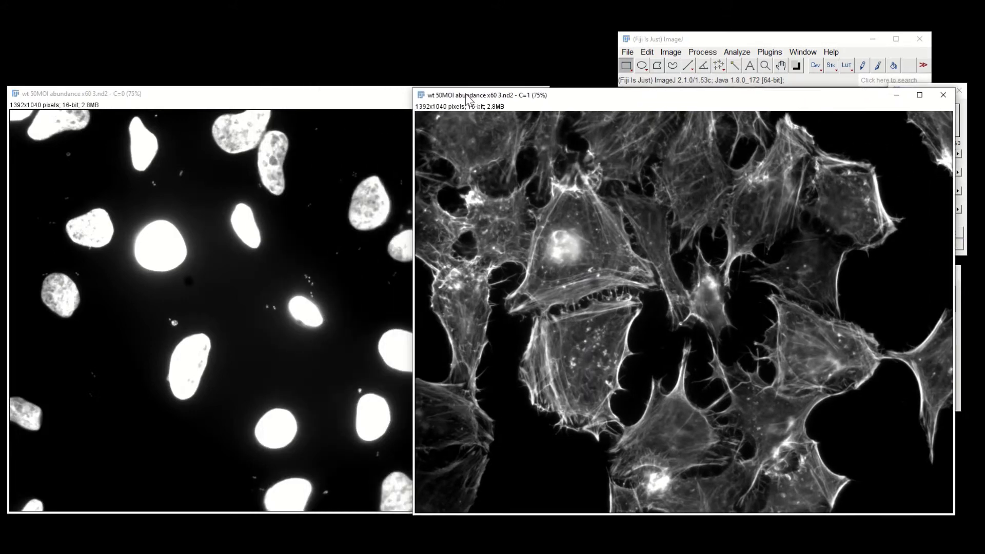
left_click(967, 124)
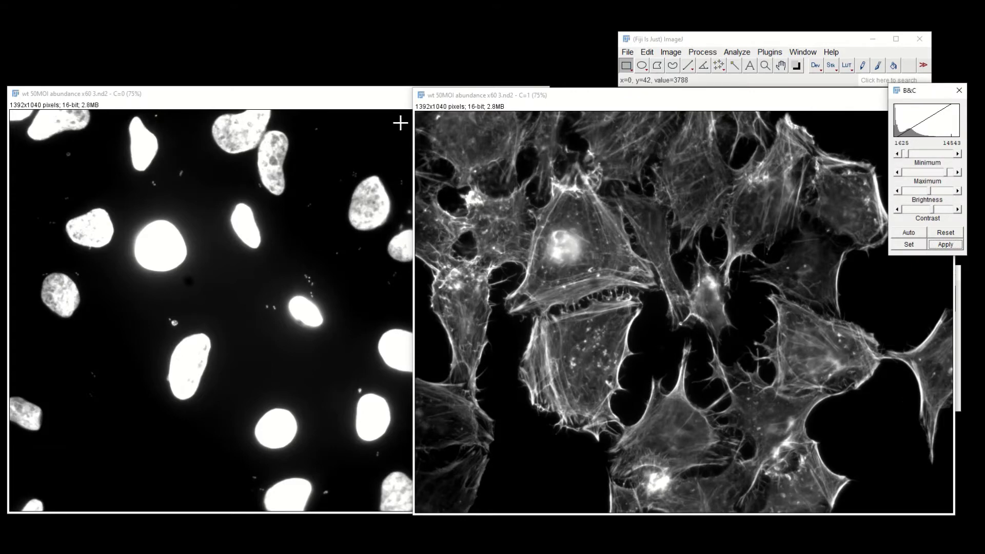
Step: Fine-tune the C=0 nuclei image's display range to a minimum of about 1047 and a maximum of about 4855
left_click(362, 106)
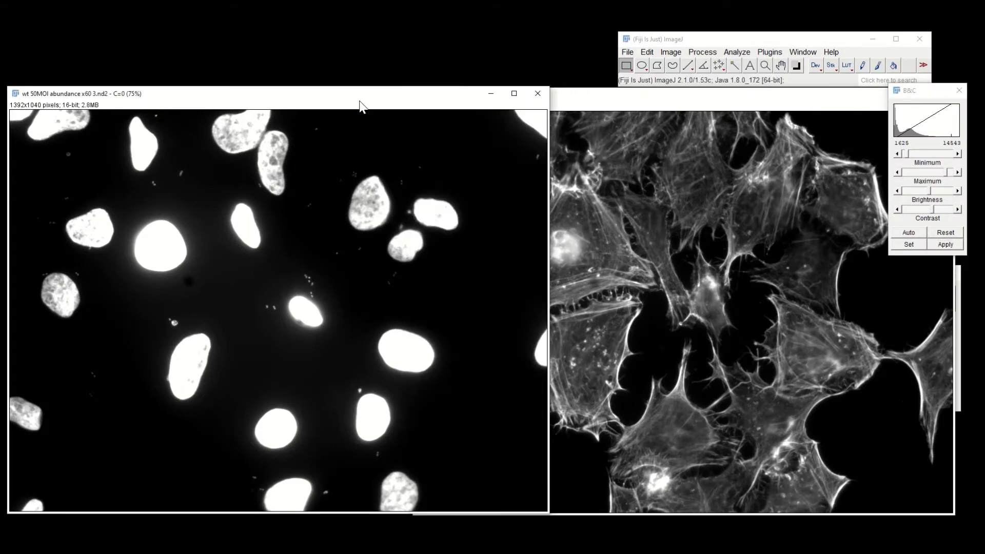
left_click(958, 174)
left_click(940, 174)
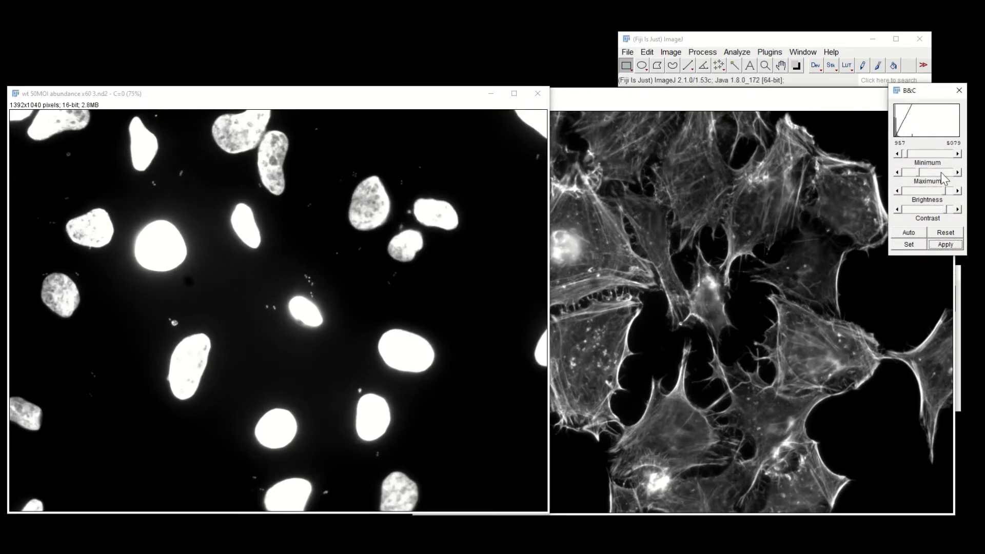
left_click(940, 172)
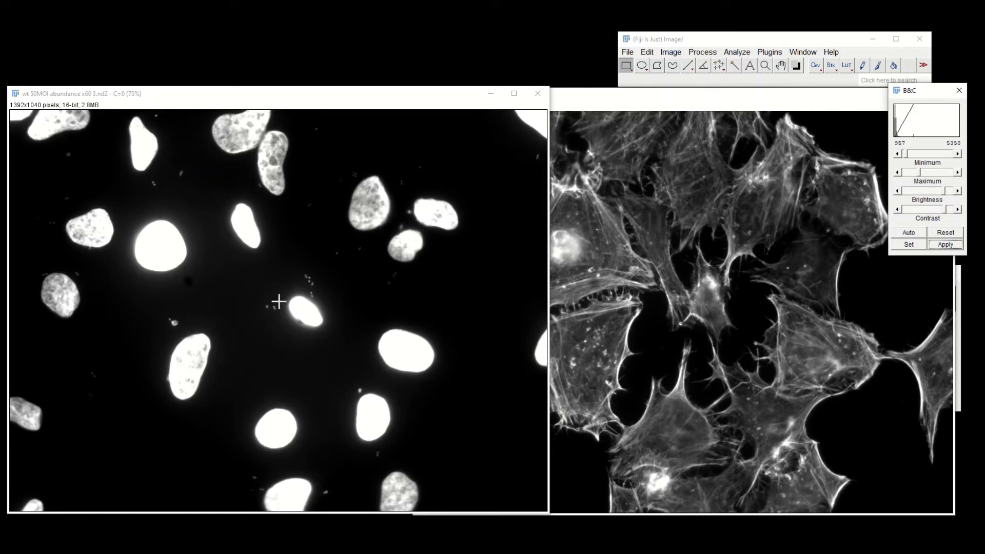
left_click(940, 171)
left_click(942, 173)
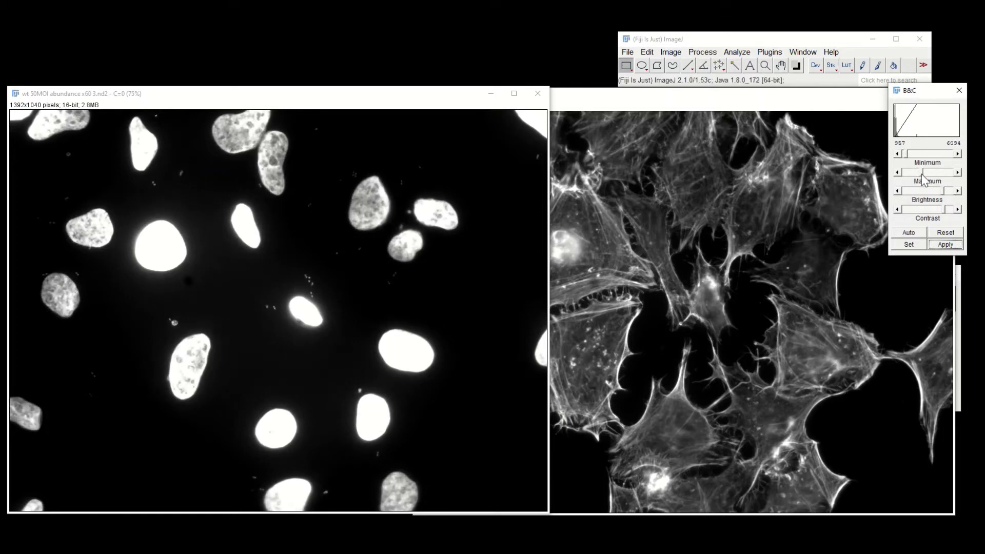
left_click_drag(921, 174, 918, 175)
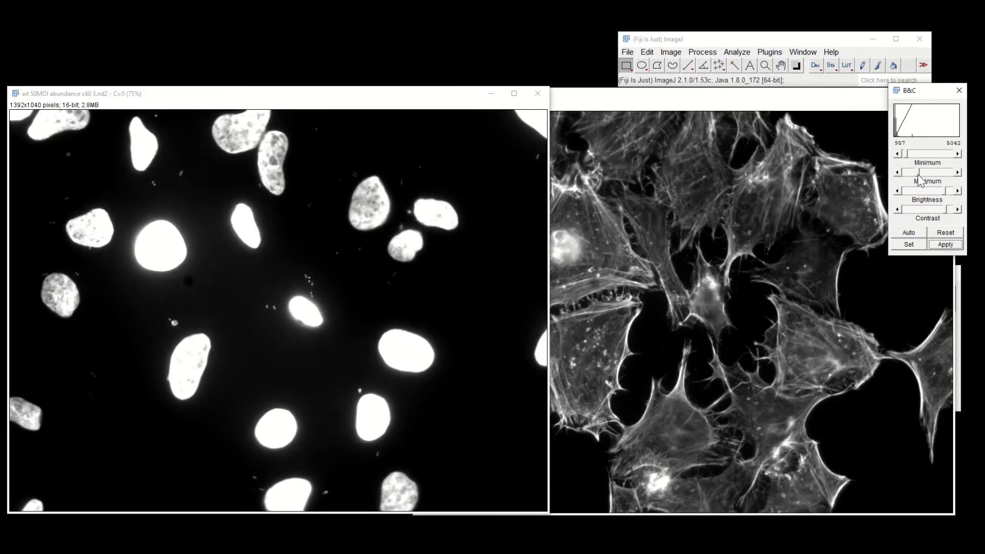
left_click(940, 156)
left_click_drag(912, 171, 917, 172)
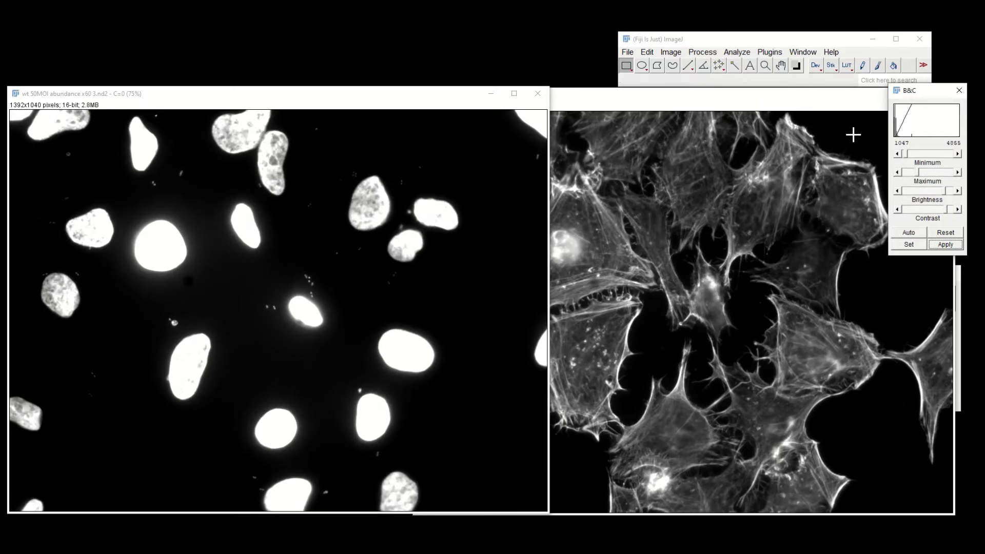
Step: Merge the channels into a composite with C=1 as red and C=0 as green, placing its window between the source images
left_click(670, 52)
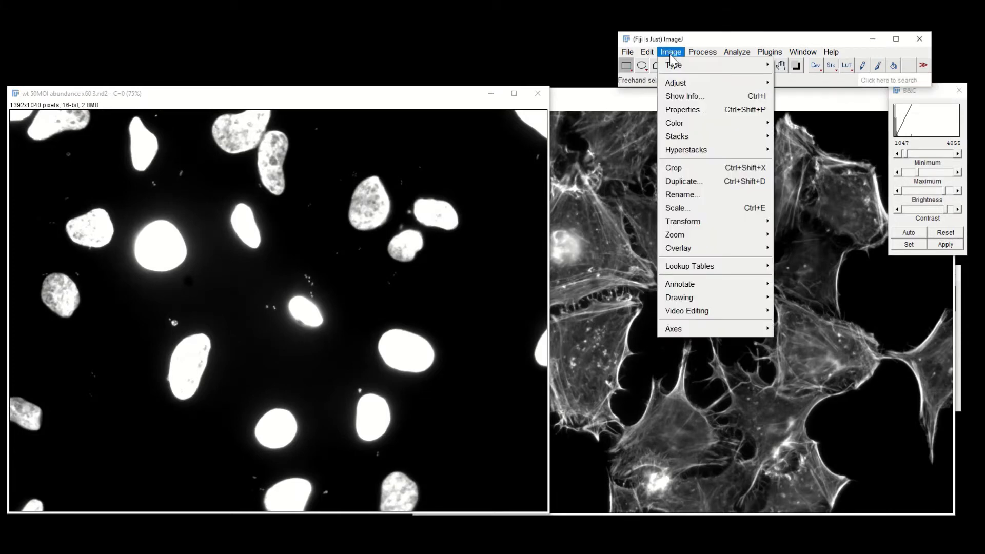
mouse_move(676, 82)
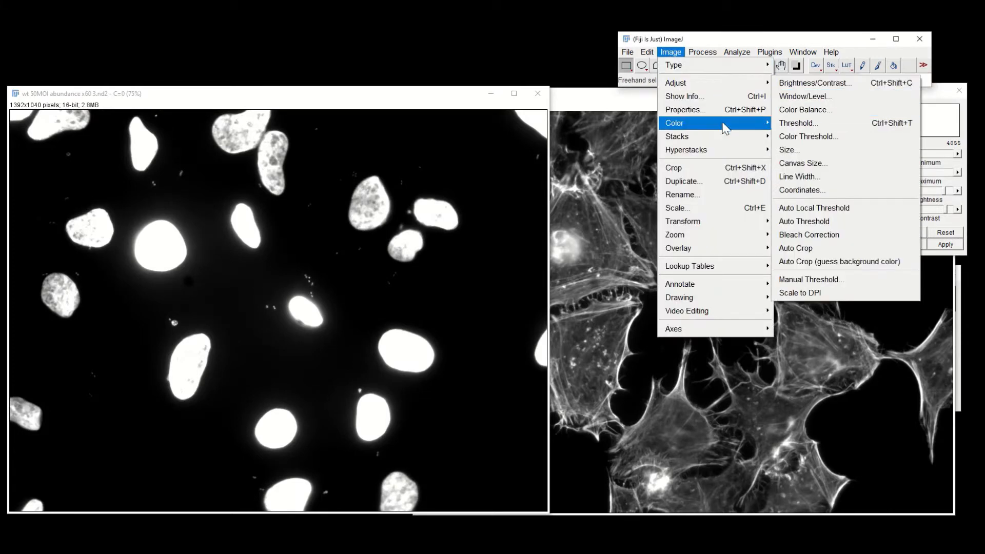
mouse_move(682, 123)
left_click(821, 136)
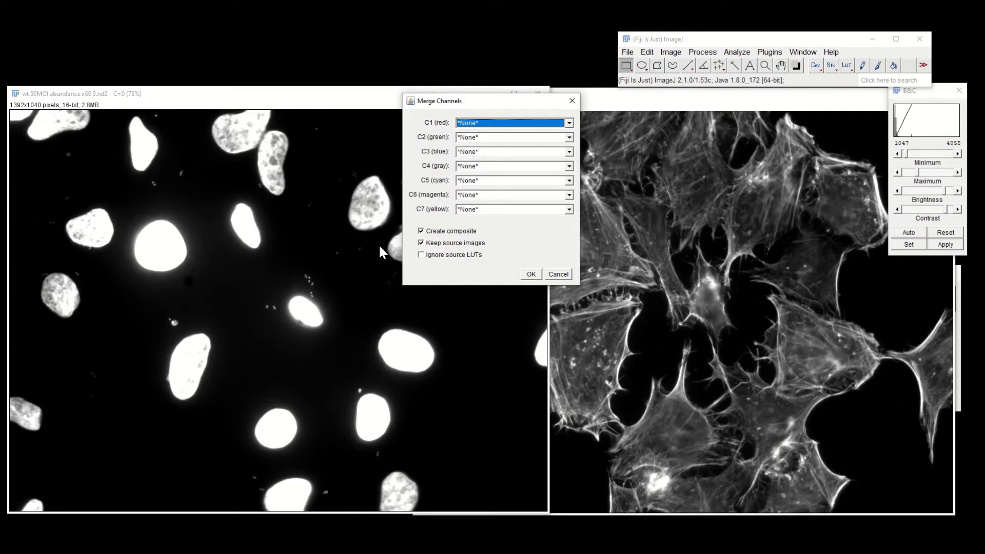
left_click(494, 138)
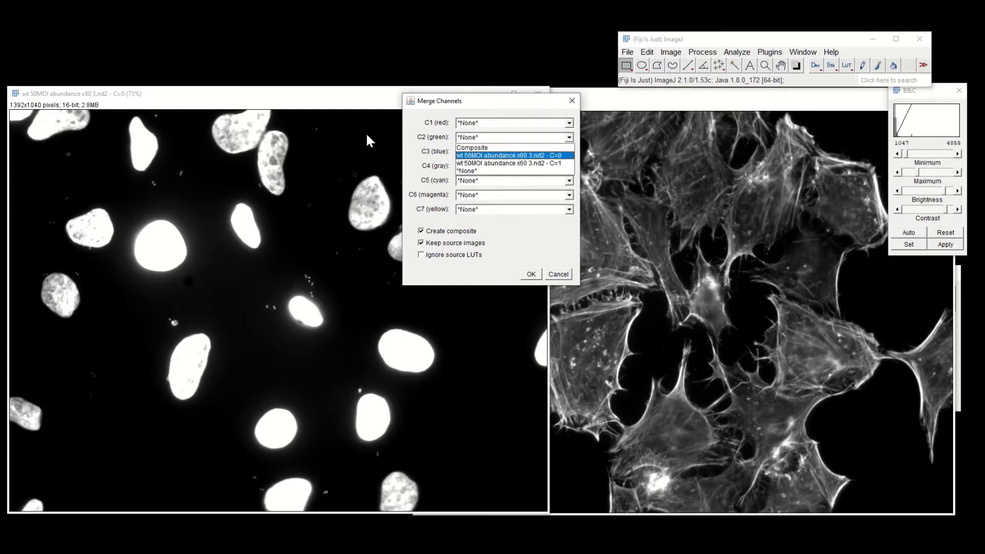
left_click(532, 155)
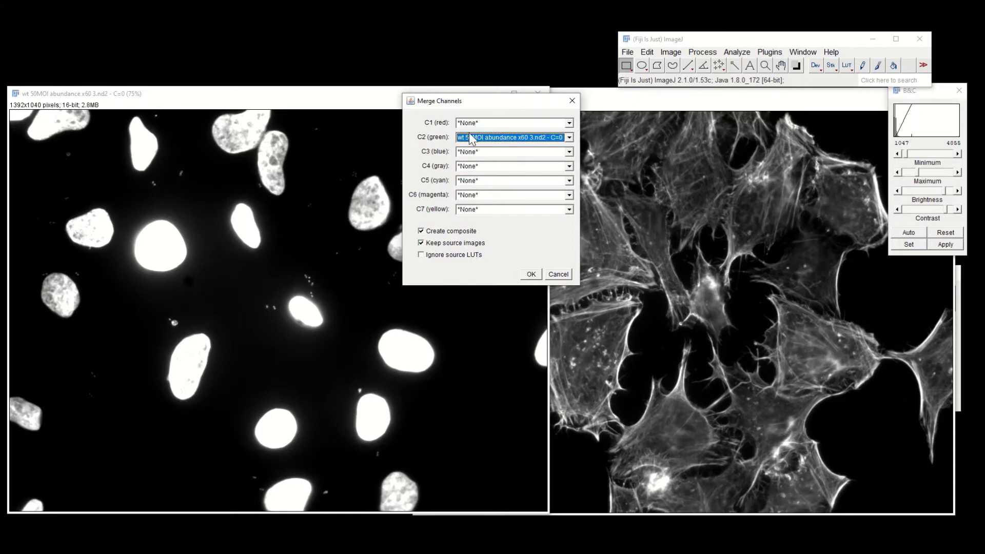
left_click(479, 124)
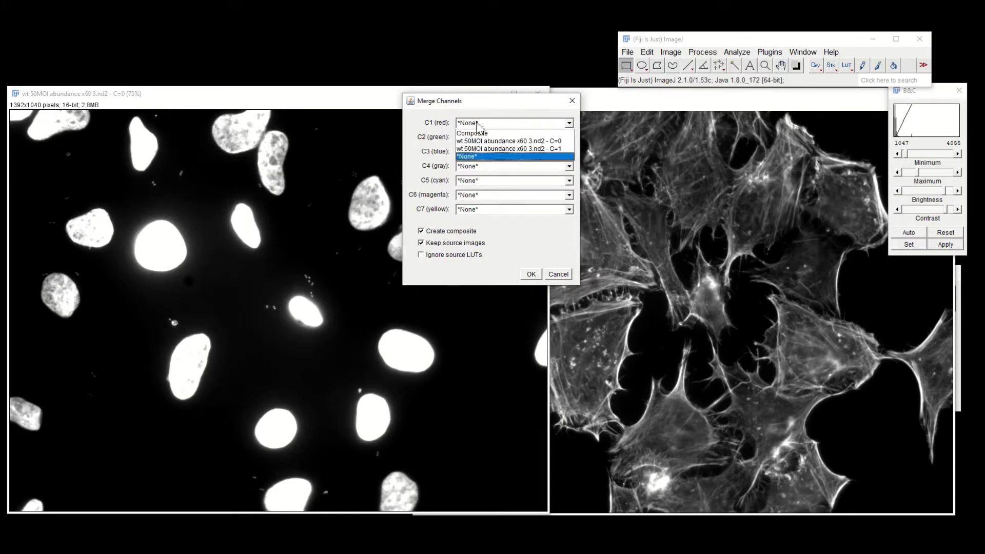
left_click(493, 149)
left_click(532, 273)
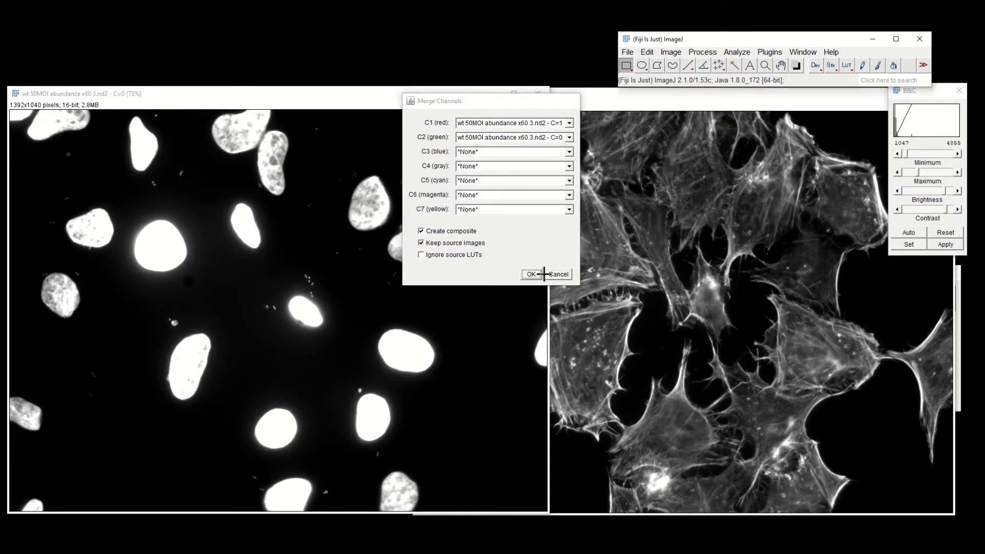
left_click_drag(513, 103, 500, 72)
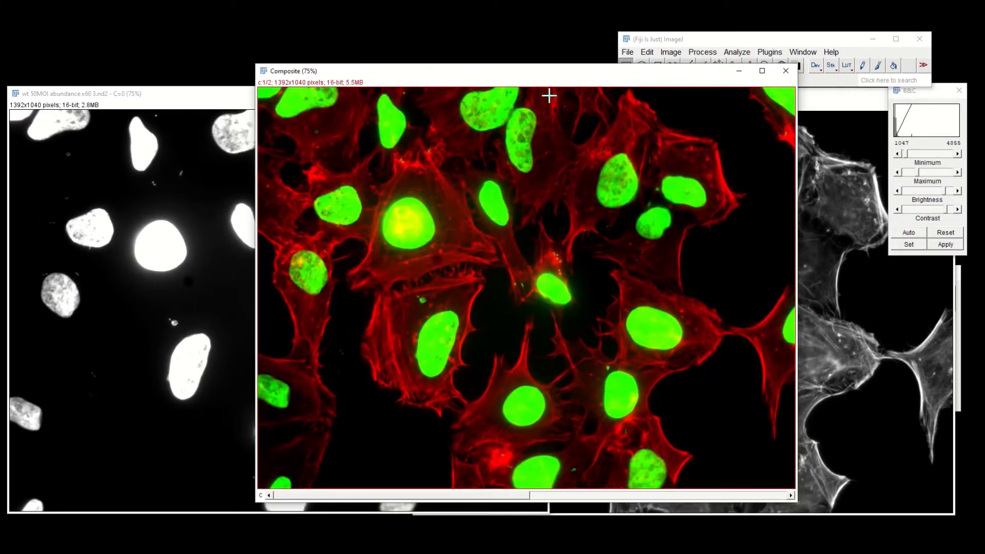
Step: Merge the channels into a second composite with C=1 as red and C=0 as blue, keeping the source images
left_click(670, 52)
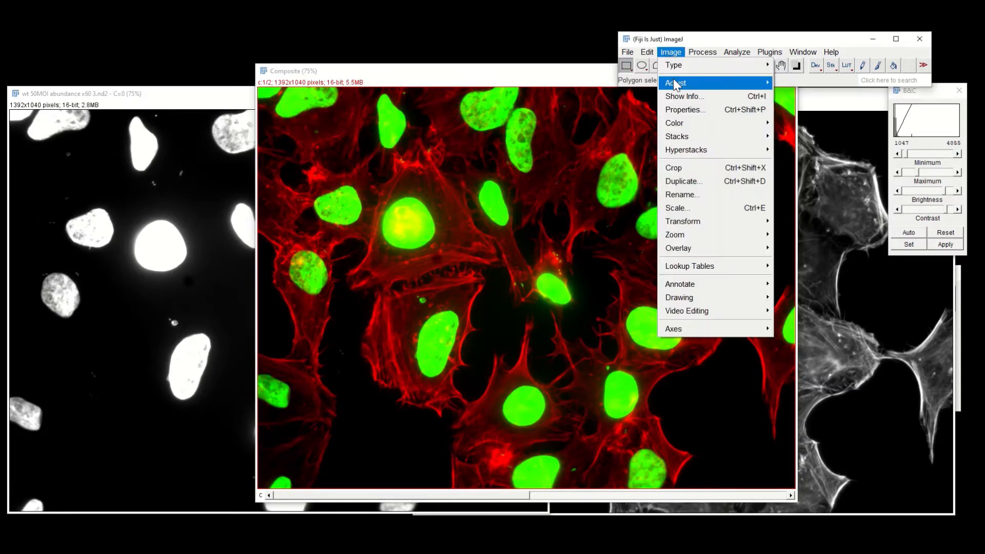
mouse_move(698, 127)
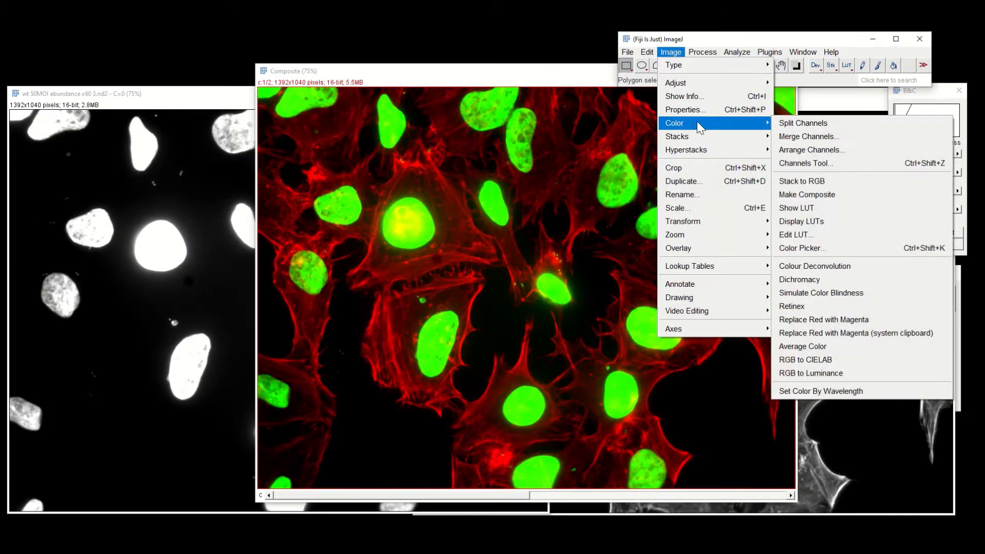
left_click(813, 138)
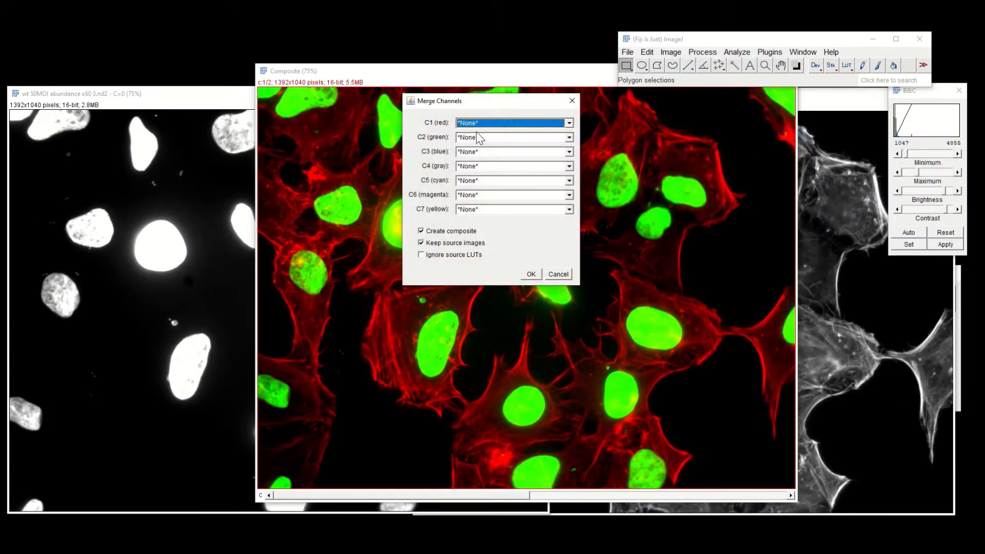
left_click(513, 151)
left_click(510, 171)
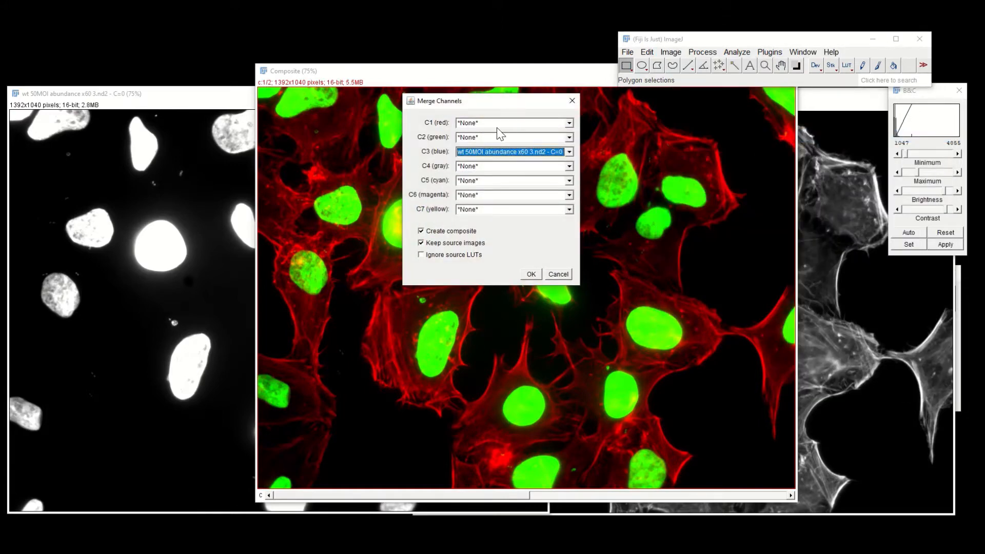
left_click(499, 124)
left_click(532, 273)
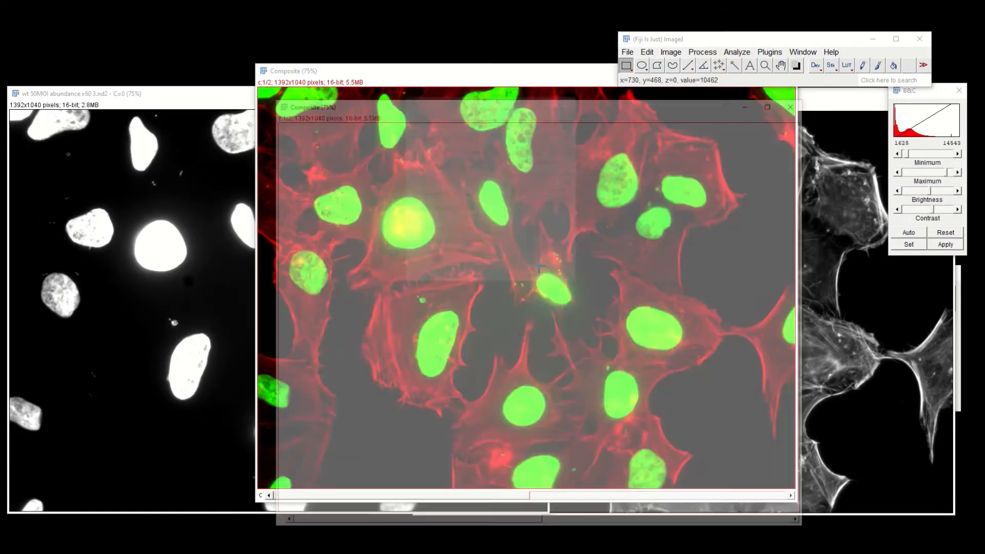
Step: Arrange the red-green and red-blue composite windows side by side for comparison
left_click_drag(318, 93, 413, 74)
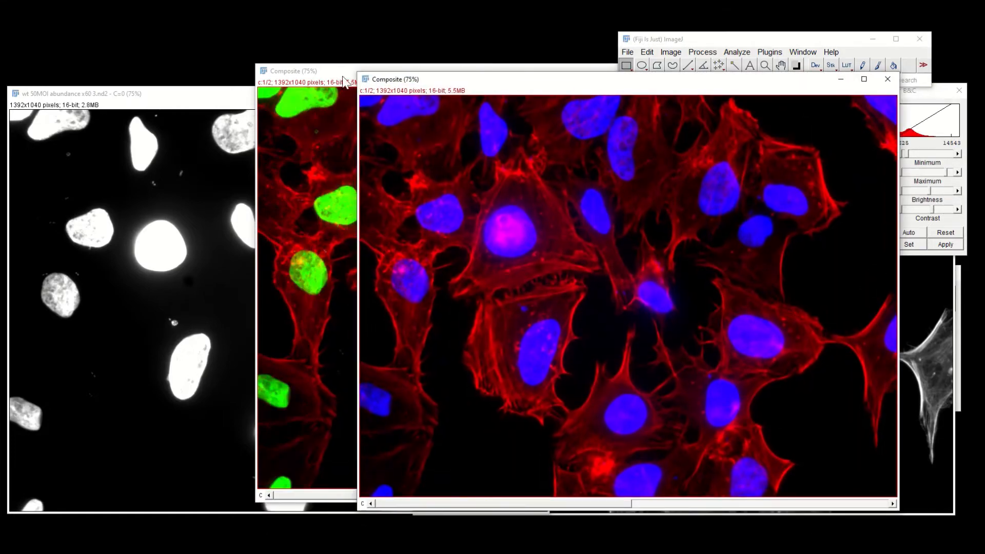
left_click_drag(344, 72, 152, 76)
left_click_drag(625, 81, 655, 72)
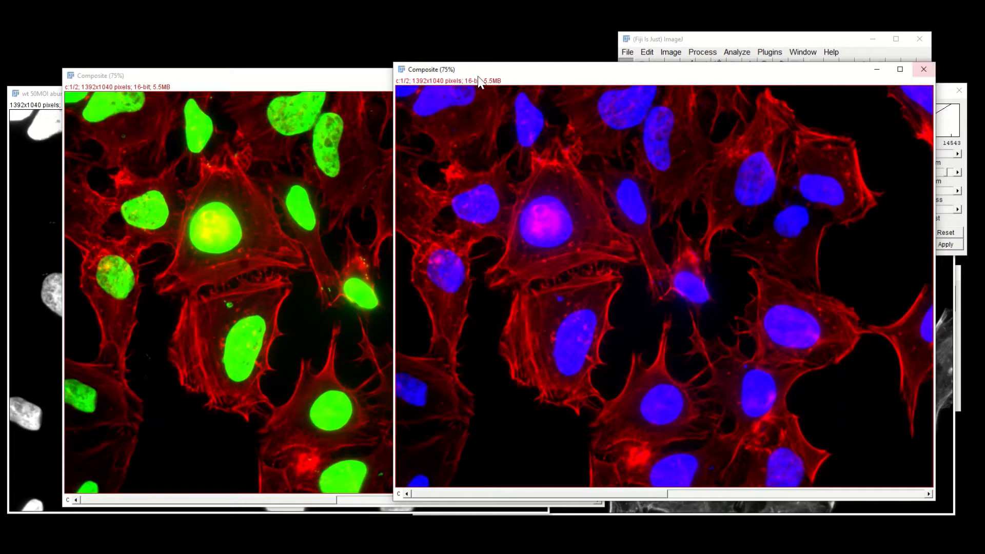
left_click_drag(337, 79, 328, 73)
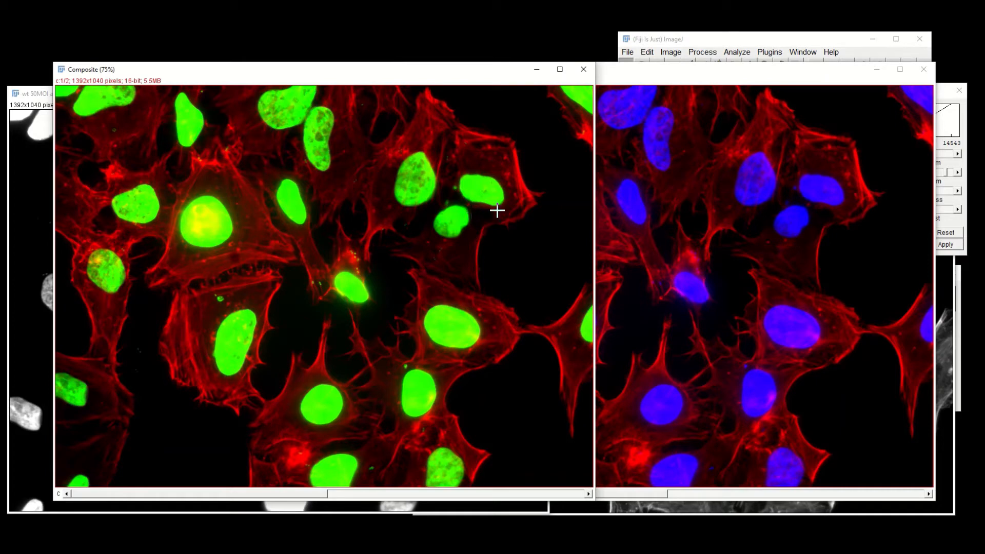
left_click(673, 88)
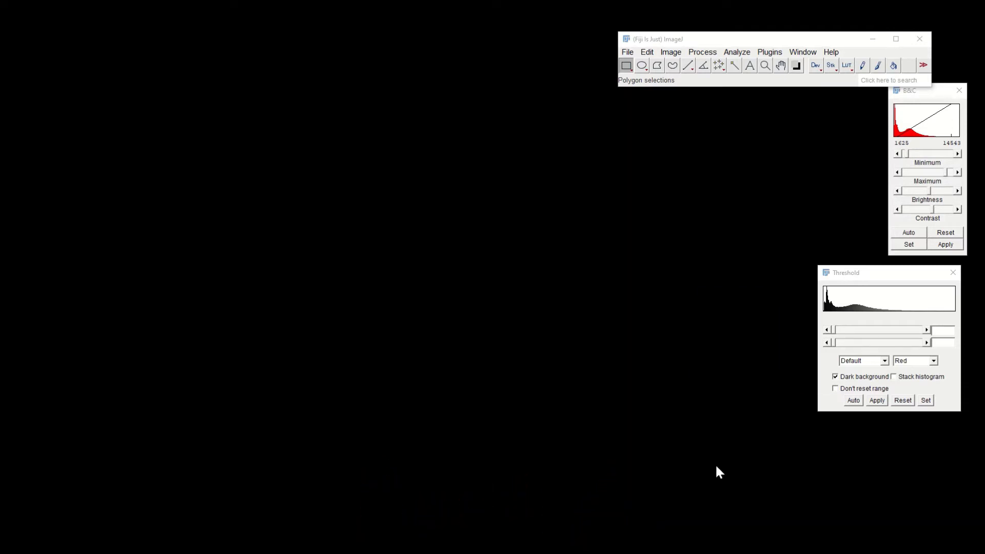
Step: Import wt 50MOI 2.nd2 as a hyperstack with split channels, and place its C=1 window beside the C=0 window
left_click_drag(716, 467, 722, 72)
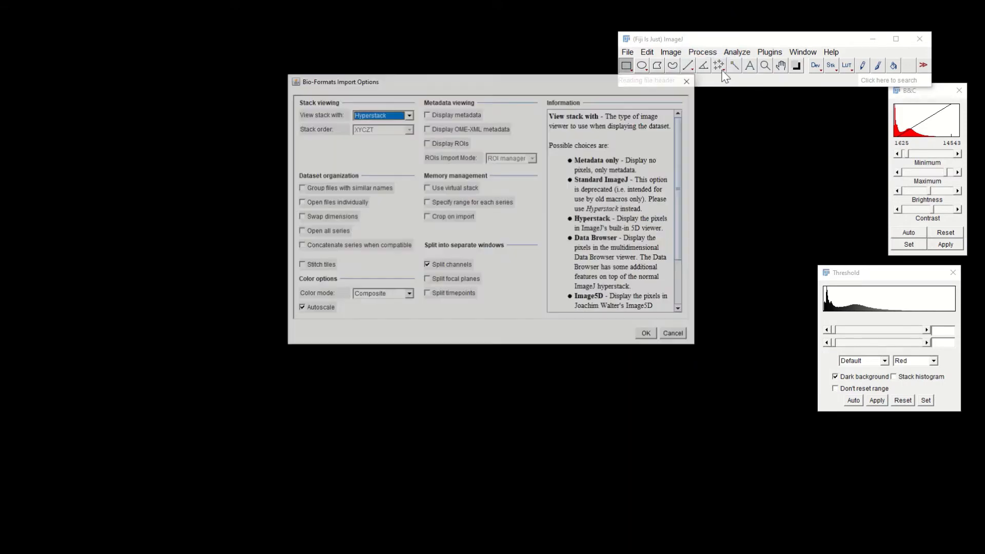
left_click(462, 265)
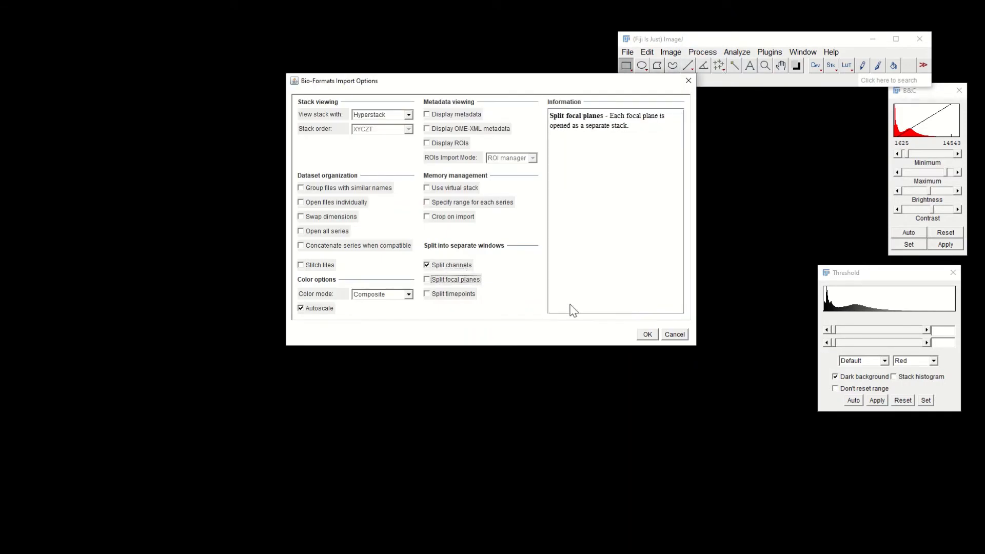
left_click(647, 335)
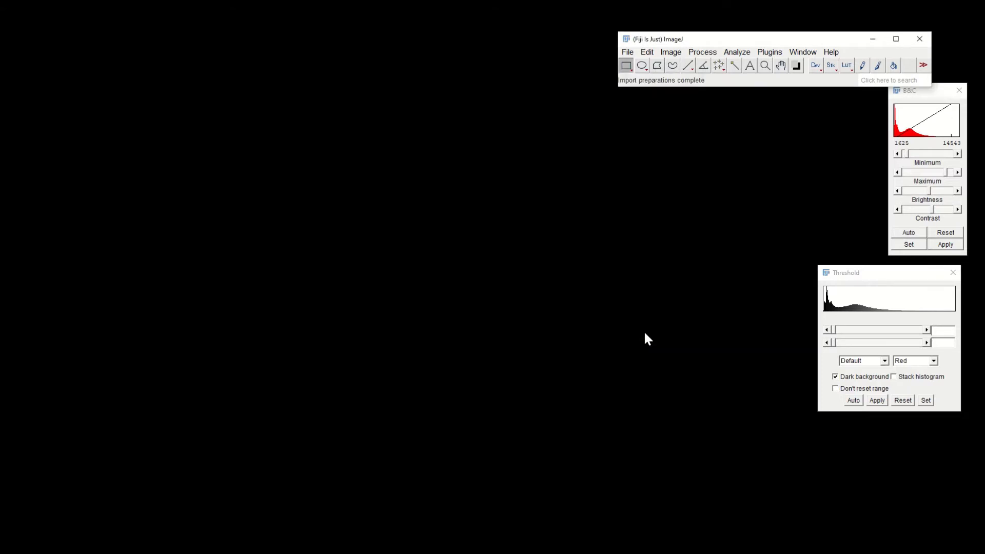
left_click_drag(365, 109, 731, 100)
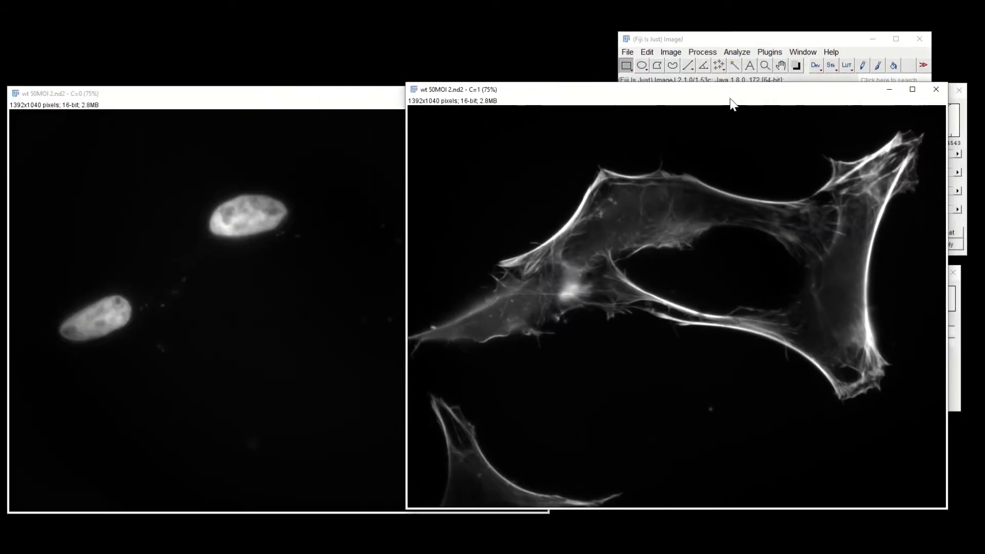
left_click(378, 96)
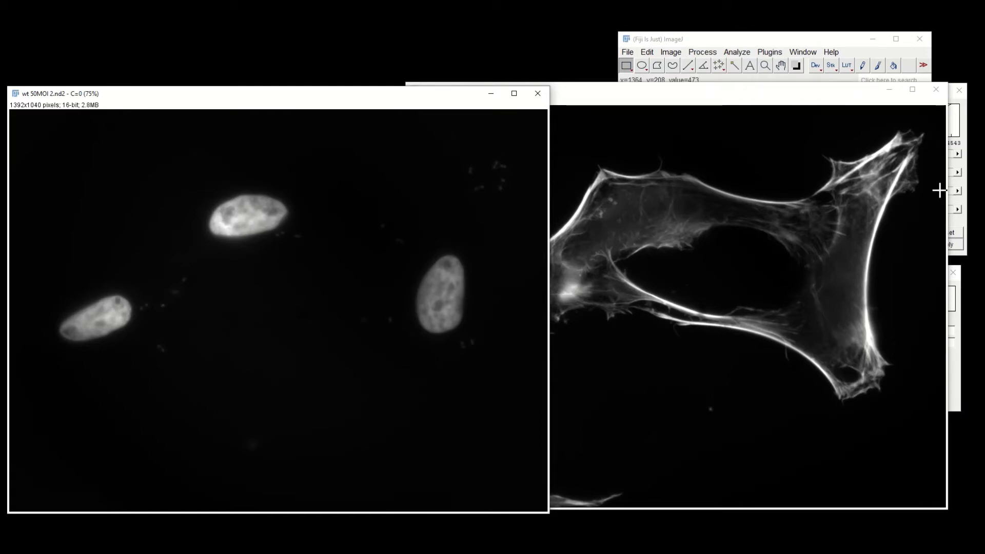
Step: Adjust the C=0 nuclei image's display range to a minimum of about 720 and a maximum of about 2475
left_click(963, 201)
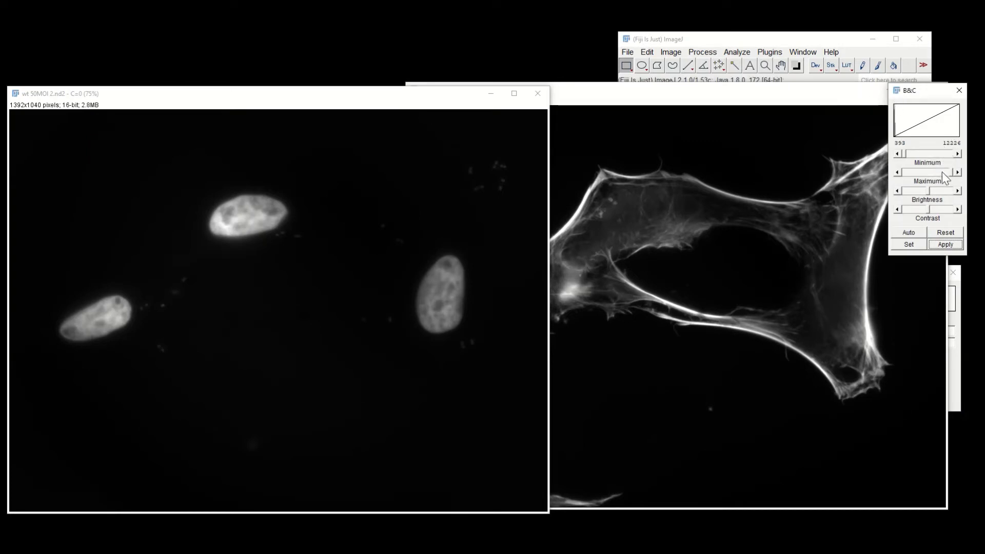
left_click_drag(948, 174, 913, 176)
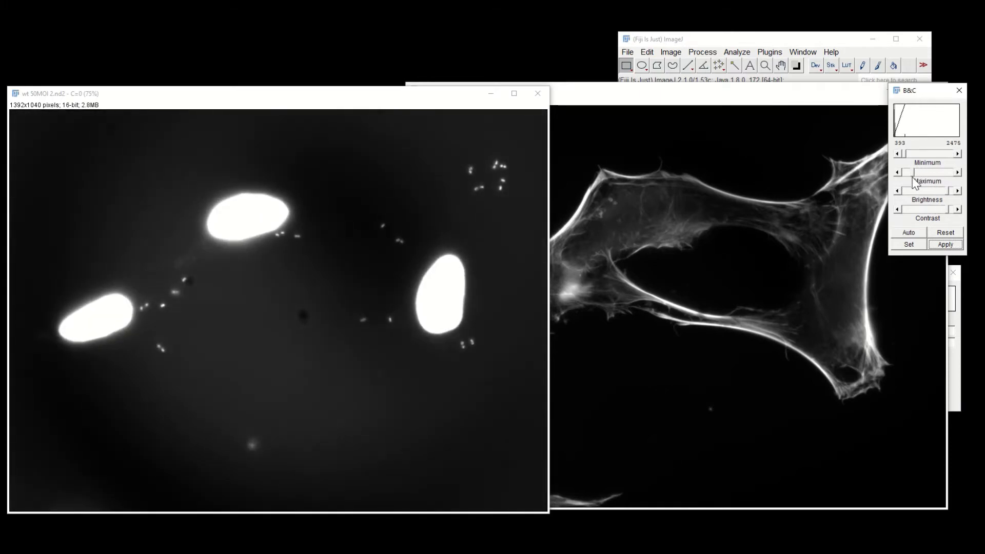
left_click(943, 154)
left_click(943, 154)
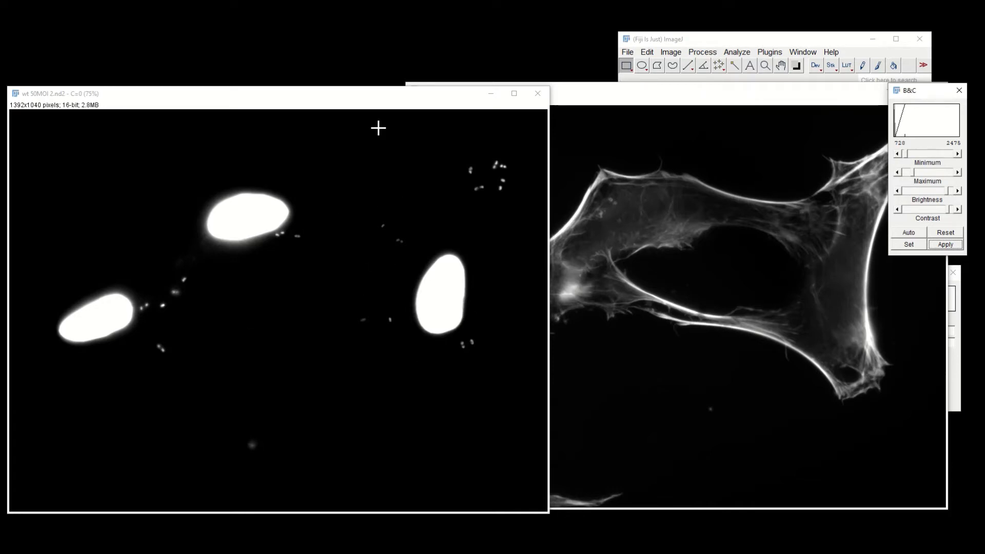
Step: Duplicate the adjusted C=0 nuclei image and move the copy above the original, with the original in front
left_click(379, 105)
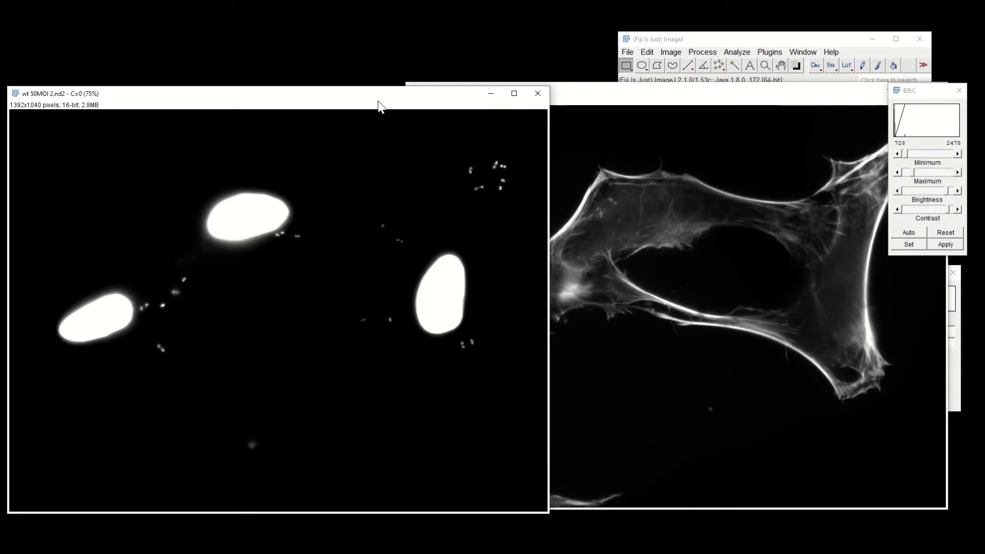
key("ctrl+shift+d")
key("Return")
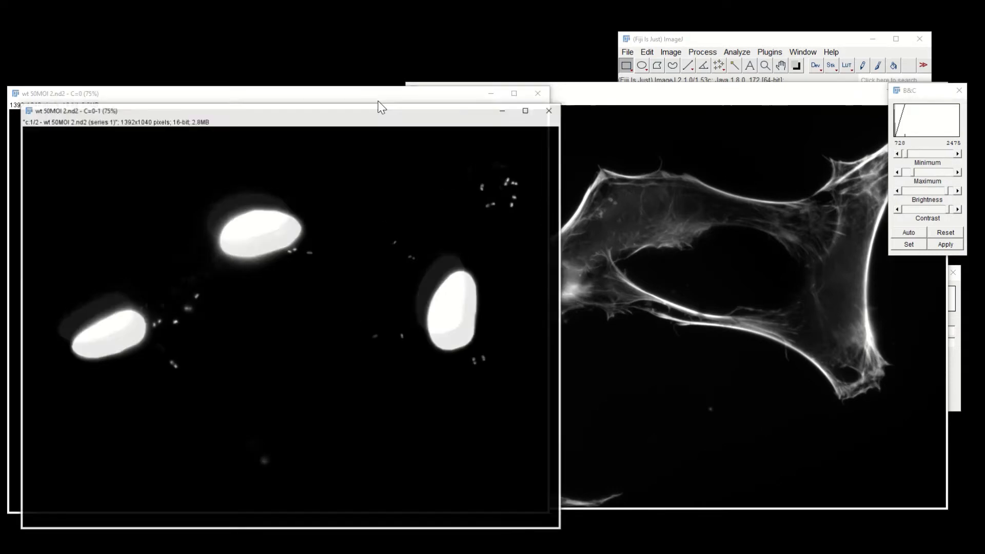
left_click_drag(382, 111, 386, 50)
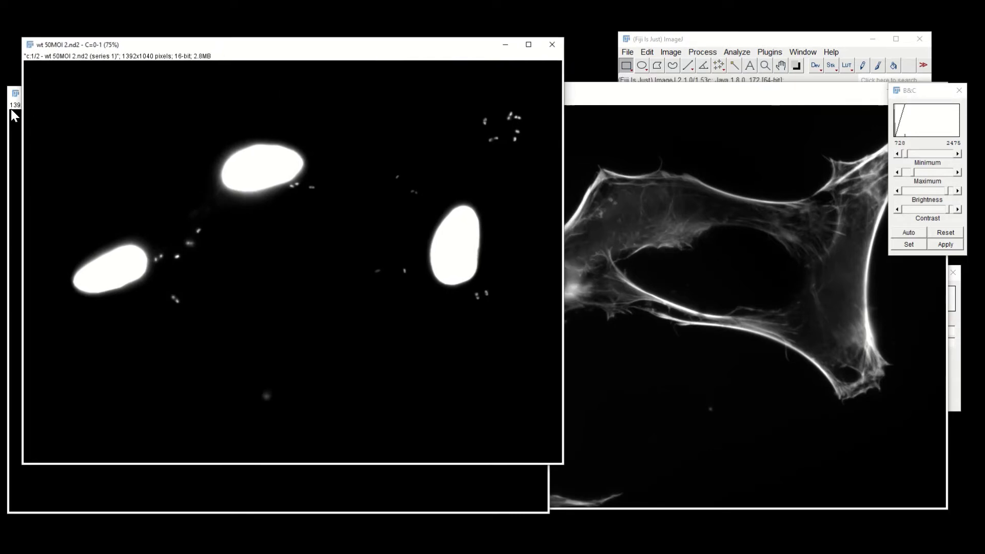
left_click(11, 122)
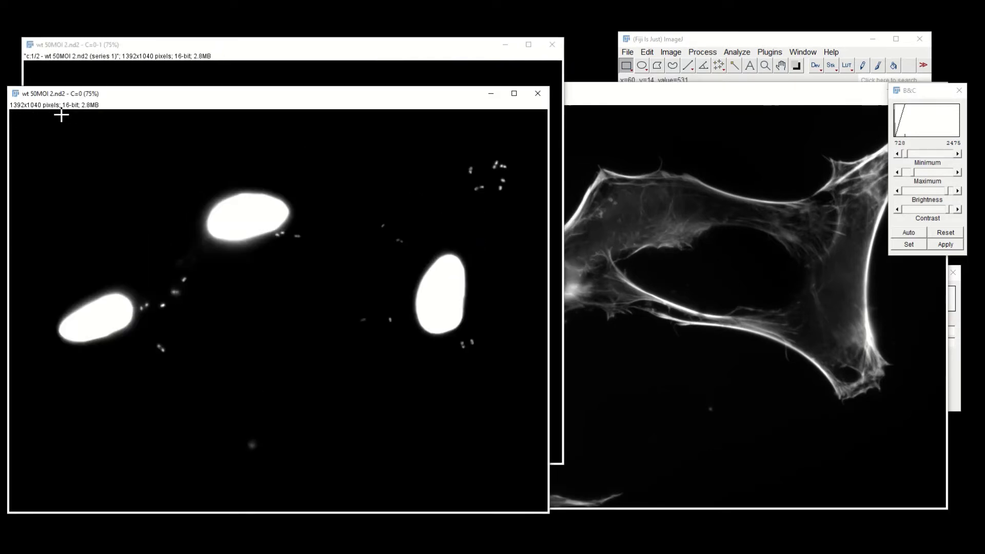
Step: Adjust the C=1 actin image's display range to a minimum of about 861 and a maximum of about 8642
left_click(697, 98)
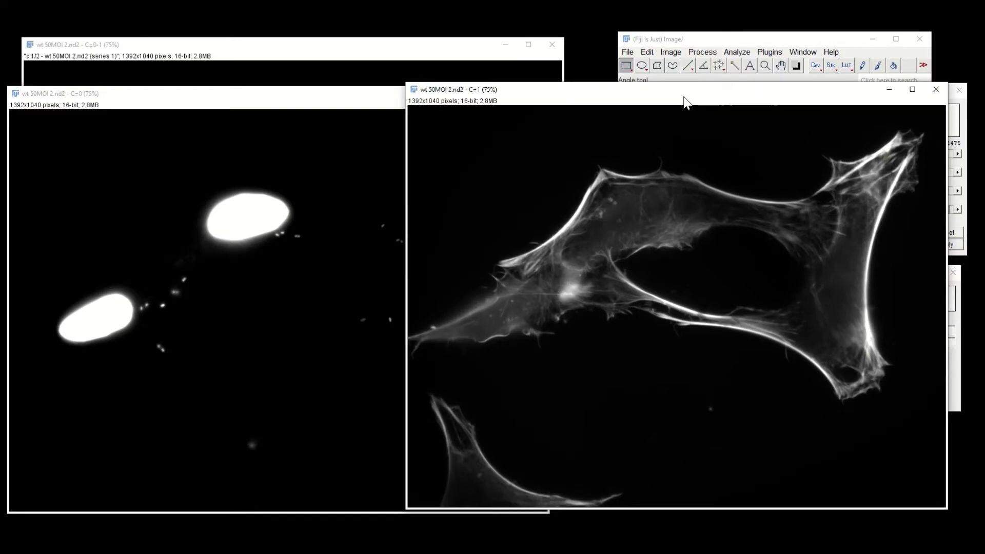
left_click_drag(687, 97, 623, 83)
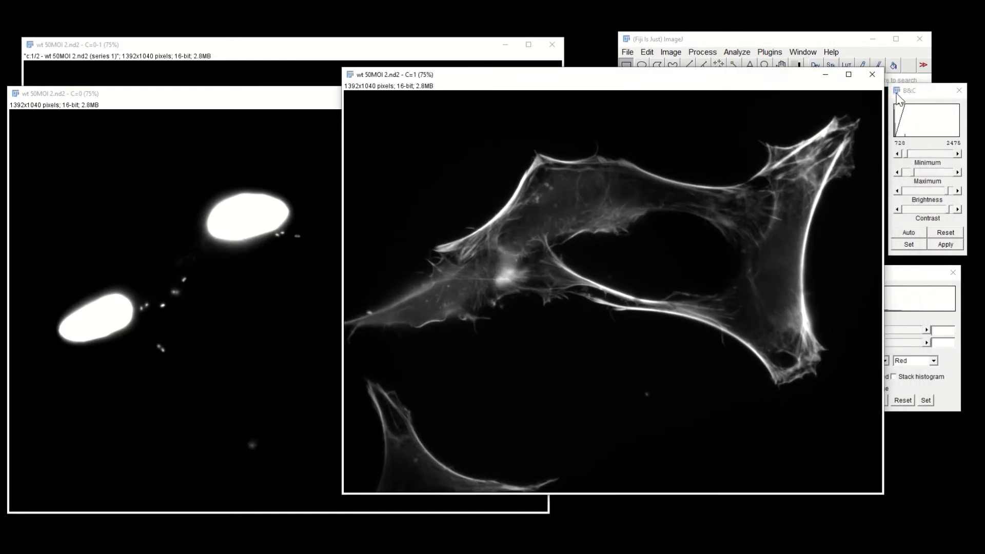
left_click(915, 105)
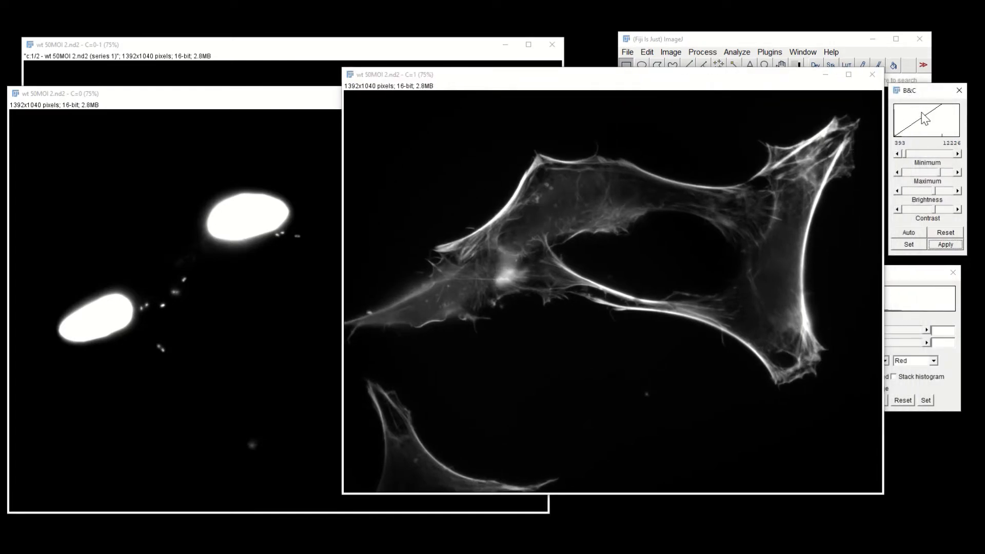
left_click(922, 173)
left_click_drag(940, 175, 930, 175)
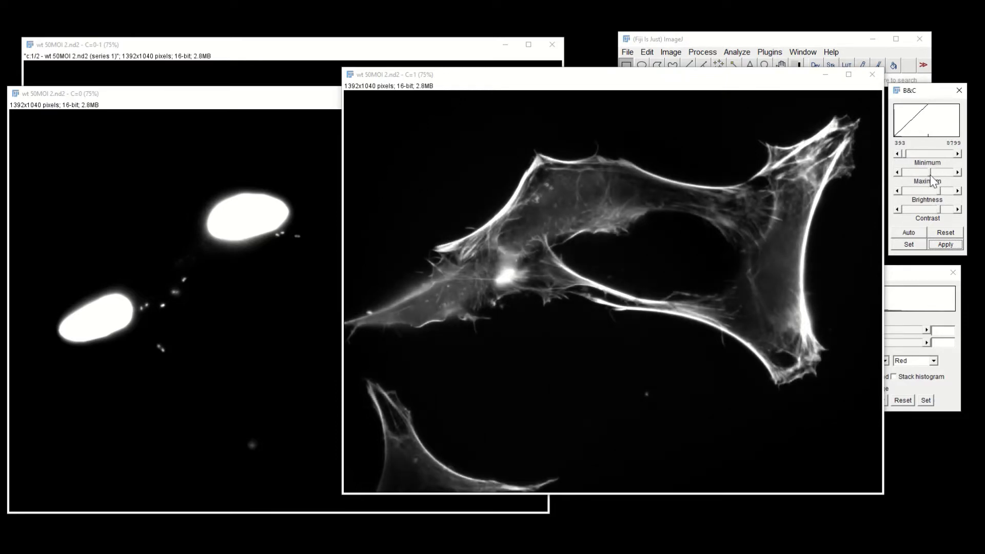
left_click(944, 155)
left_click(945, 155)
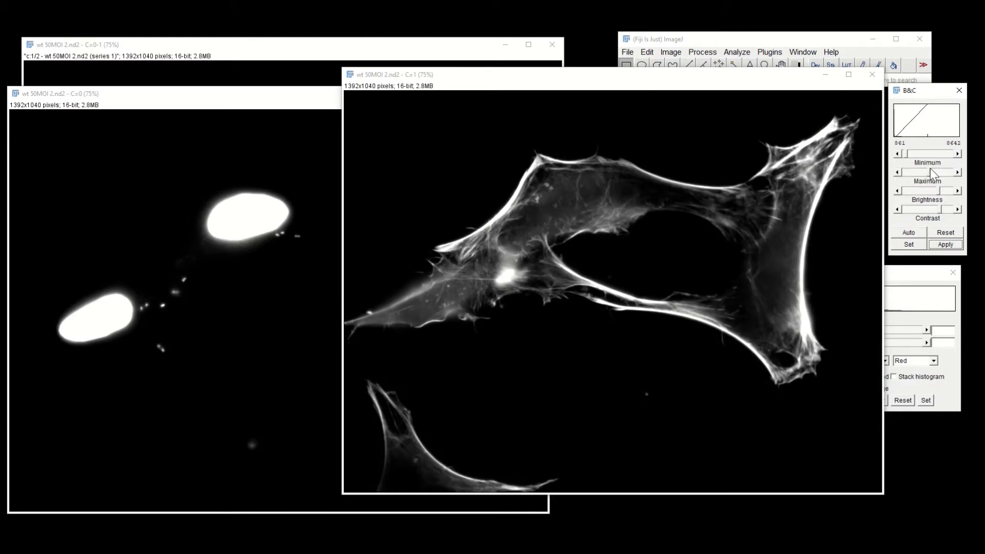
Step: Merge wt 50MOI 2.nd2 into a composite with C=1 as red and C=0 as green, placing its window over the C=1 image
left_click(647, 52)
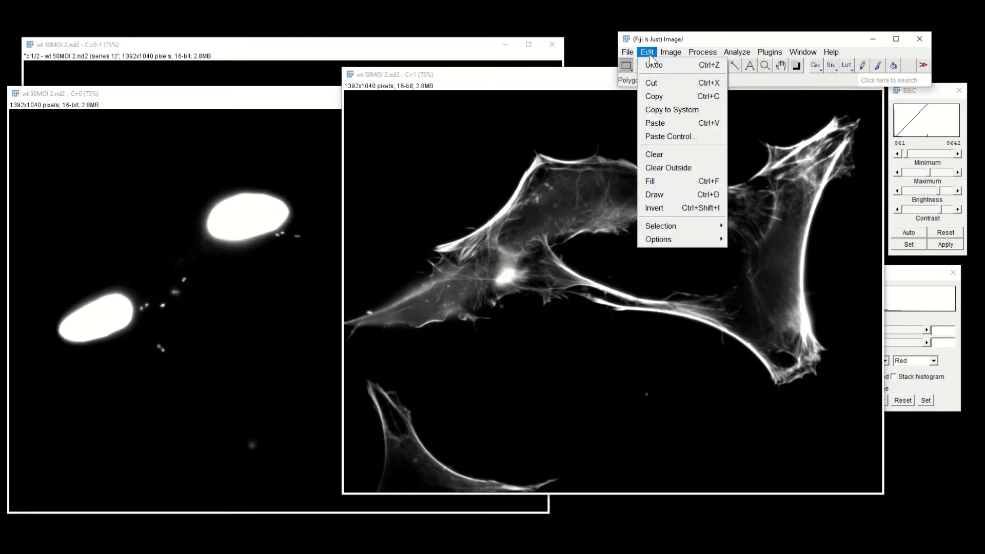
mouse_move(671, 52)
mouse_move(672, 82)
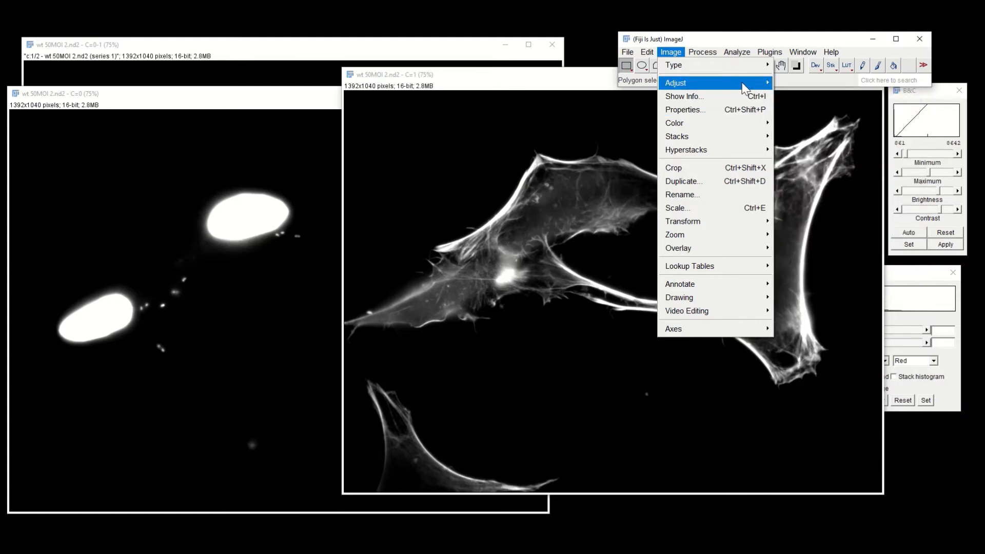
mouse_move(744, 124)
left_click(821, 134)
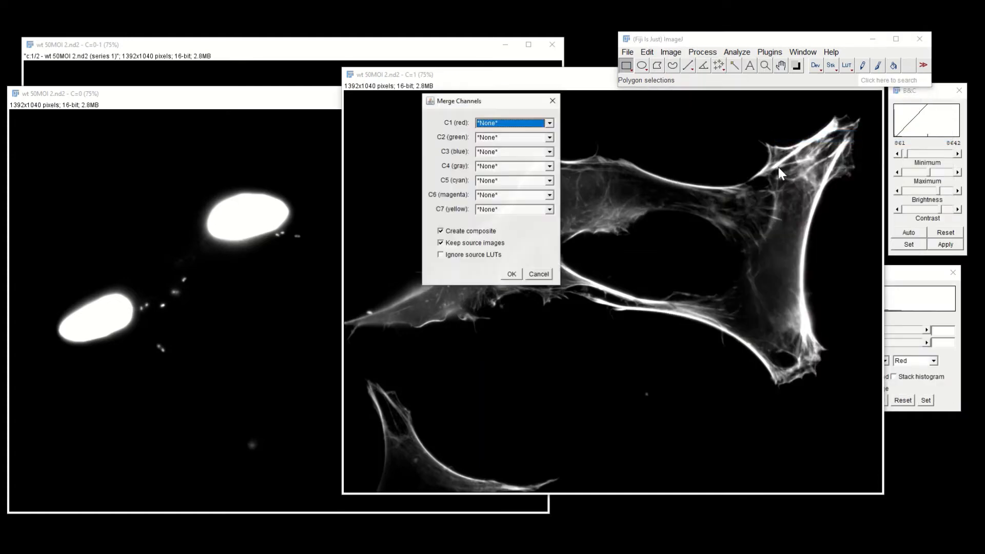
left_click(512, 124)
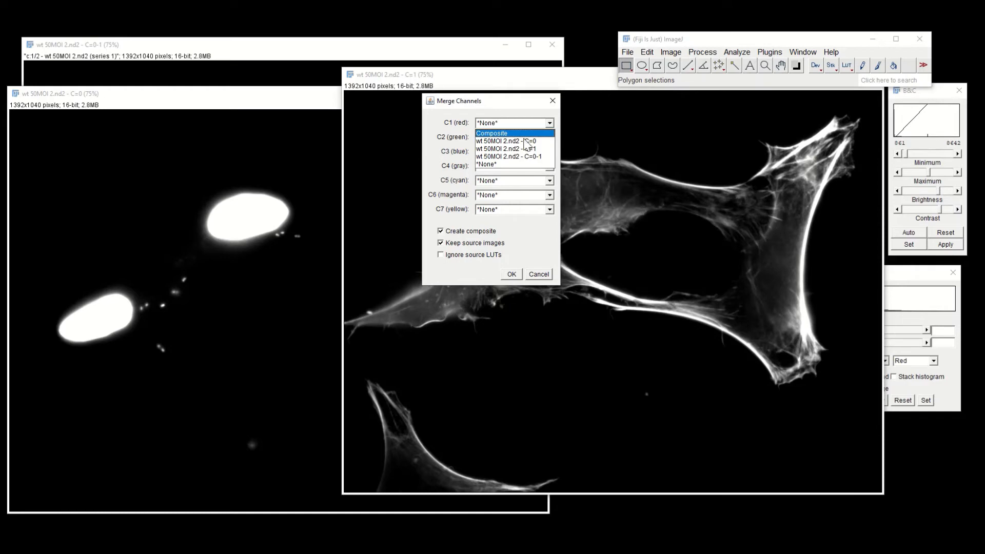
left_click(539, 148)
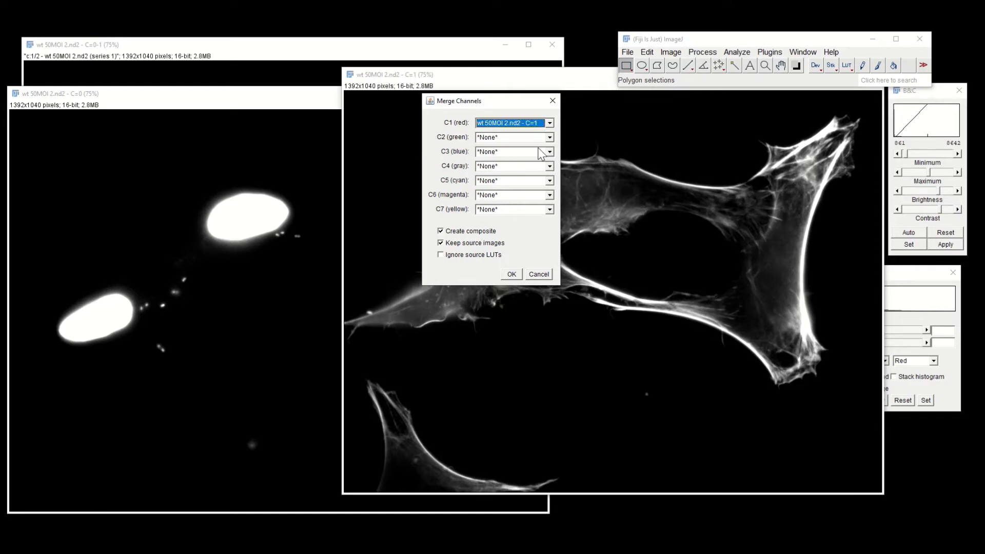
left_click(500, 137)
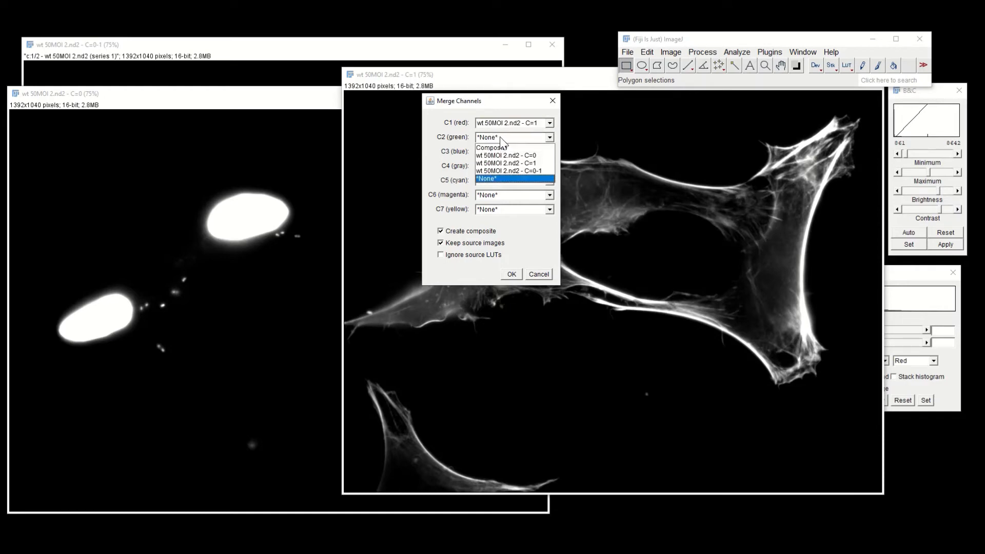
left_click(521, 156)
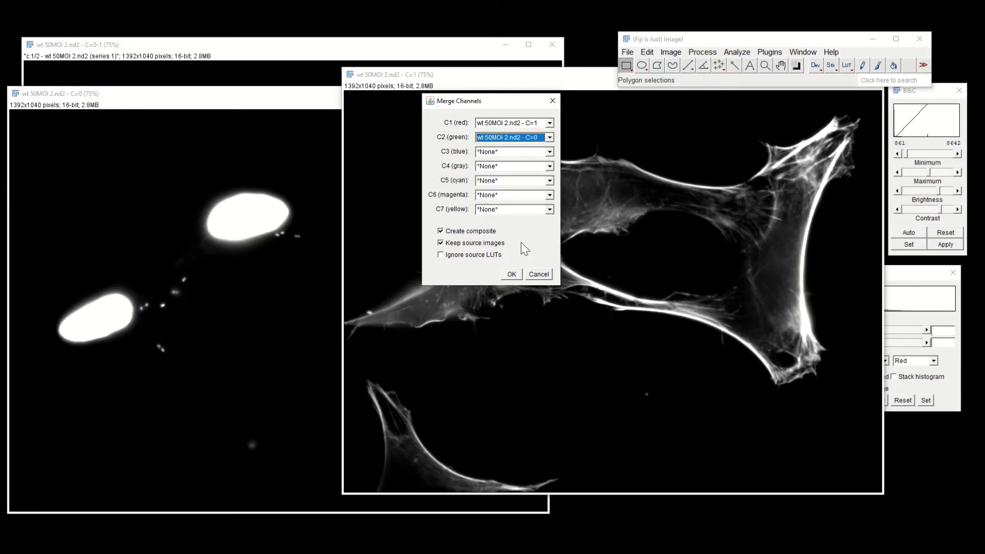
left_click(511, 274)
left_click_drag(431, 121, 792, 92)
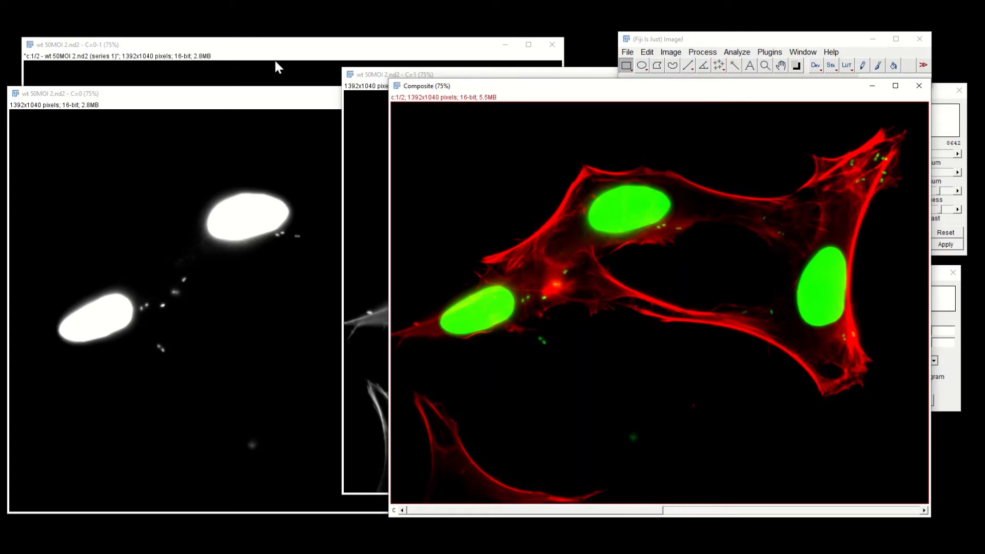
Step: Bring the duplicated C=0-1 nuclei image to the front, shift it further away from the composite, and start thresholding it
left_click(291, 52)
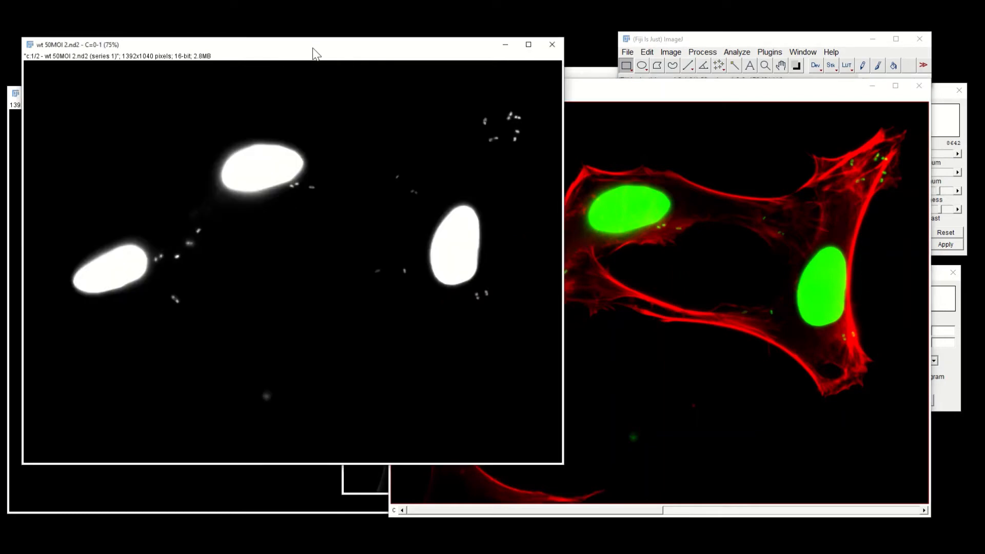
left_click_drag(312, 48, 291, 47)
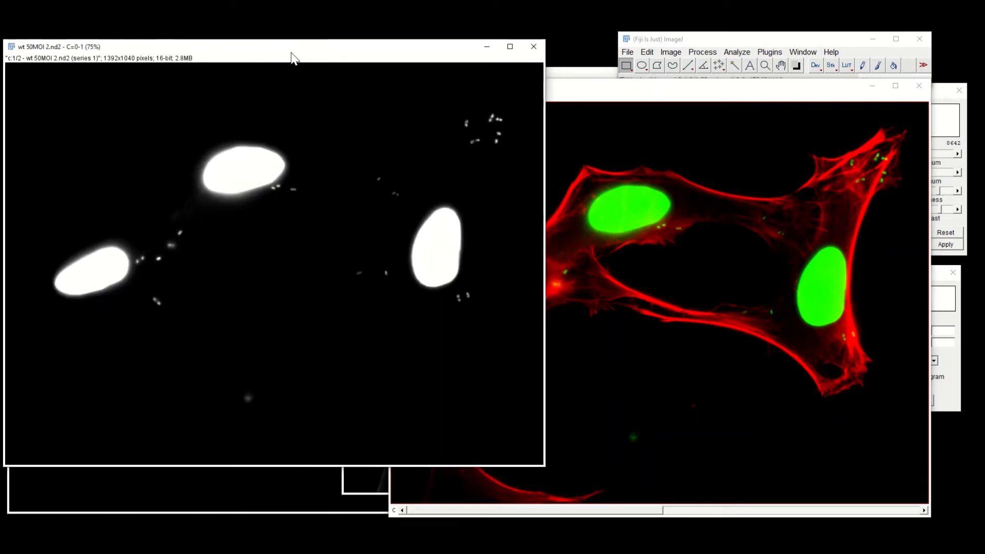
left_click(671, 52)
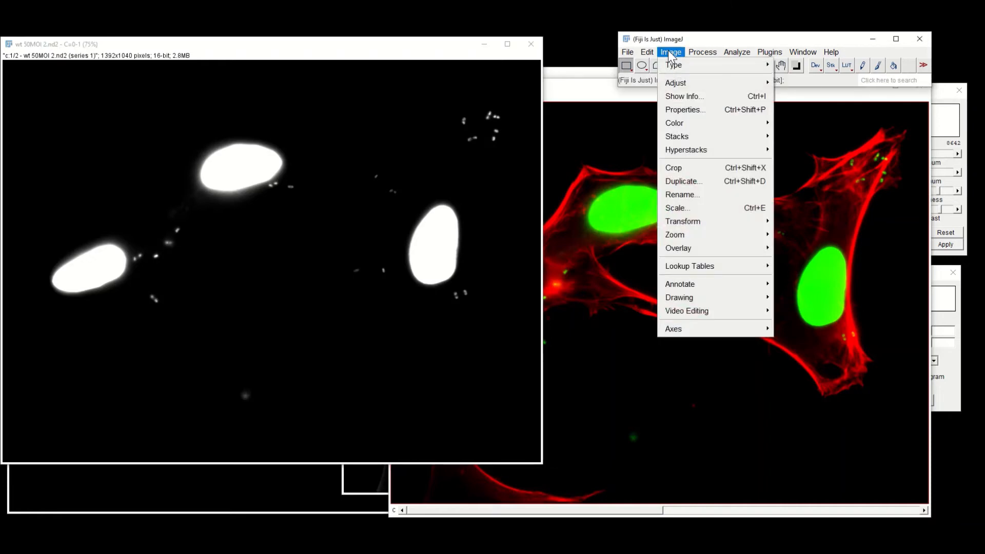
mouse_move(679, 83)
left_click(808, 129)
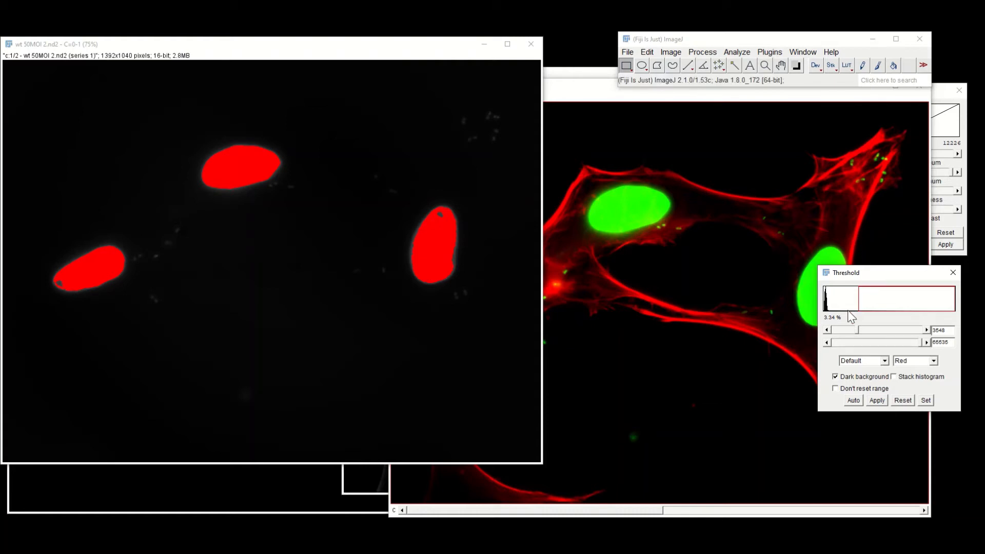
Step: Try lower threshold levels between about 996 and 1692 on the C=0-1 image, and reset the threshold
left_click(842, 331)
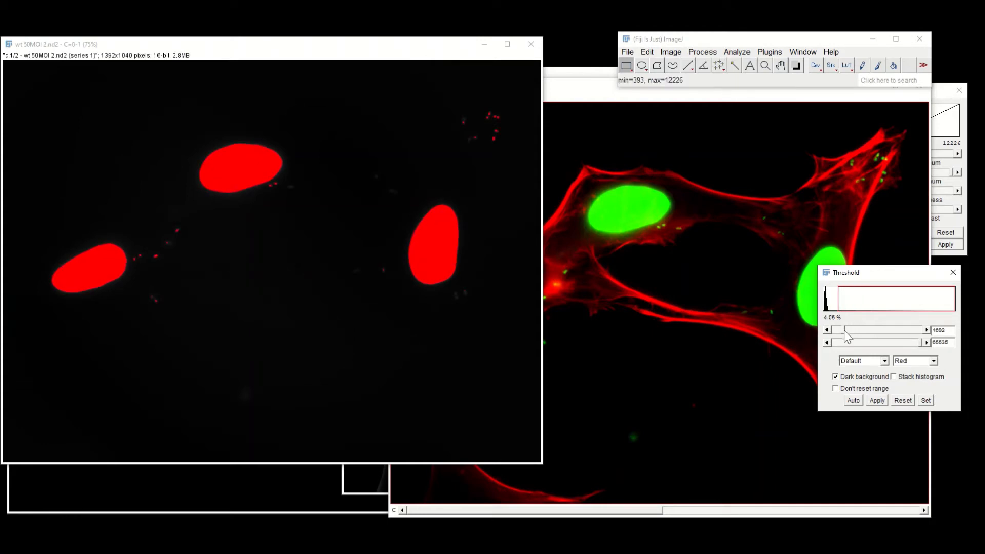
left_click_drag(846, 334, 838, 337)
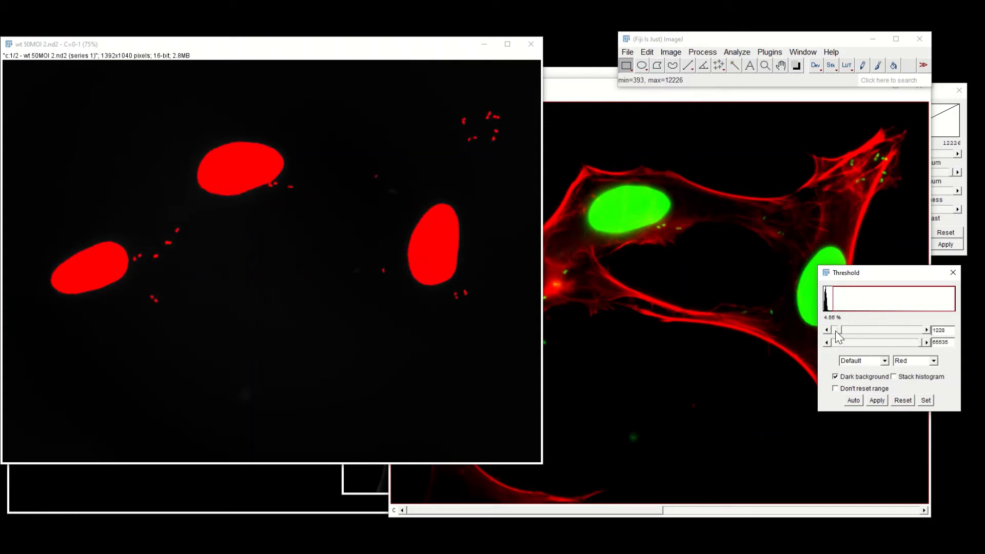
left_click(826, 331)
left_click(826, 331)
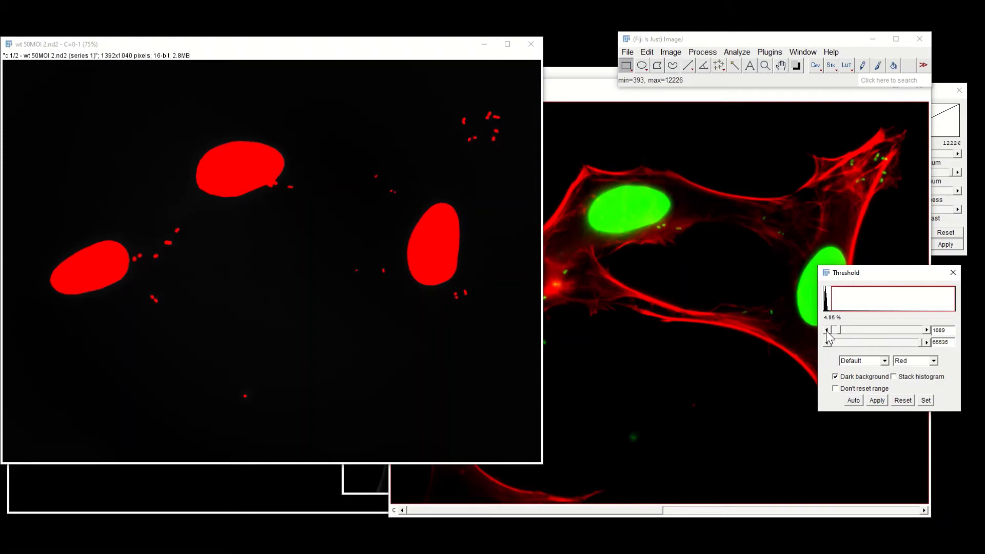
left_click(826, 330)
left_click(826, 330)
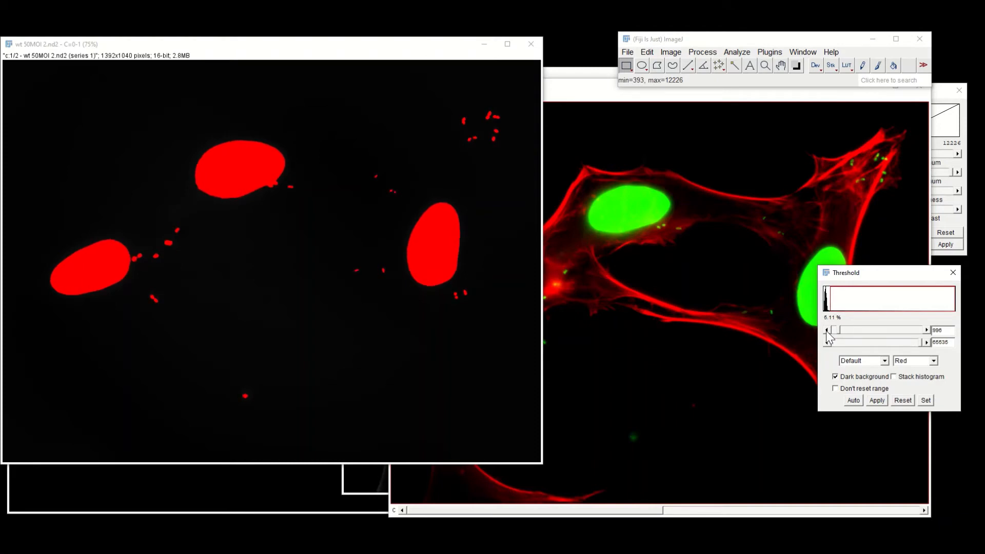
left_click(927, 329)
left_click(927, 329)
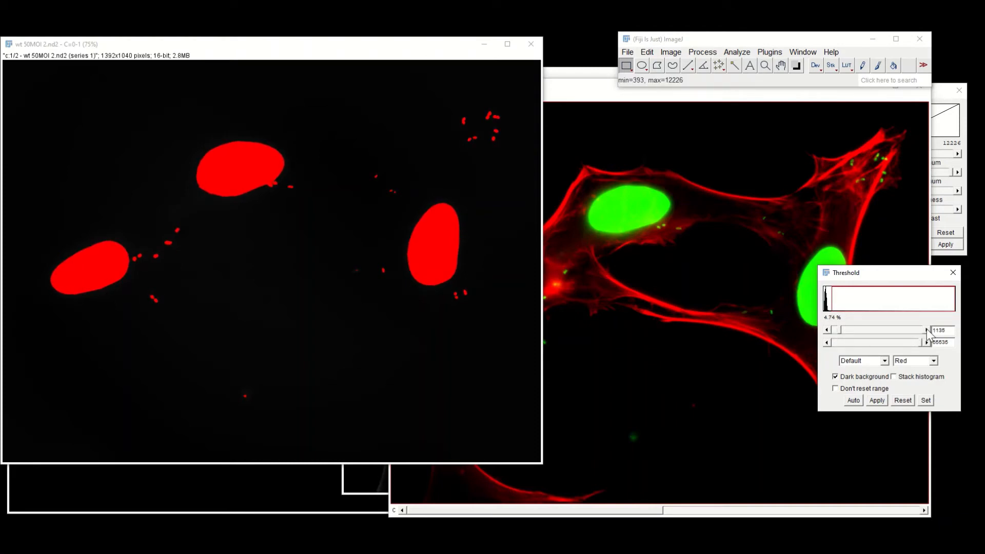
left_click(914, 332)
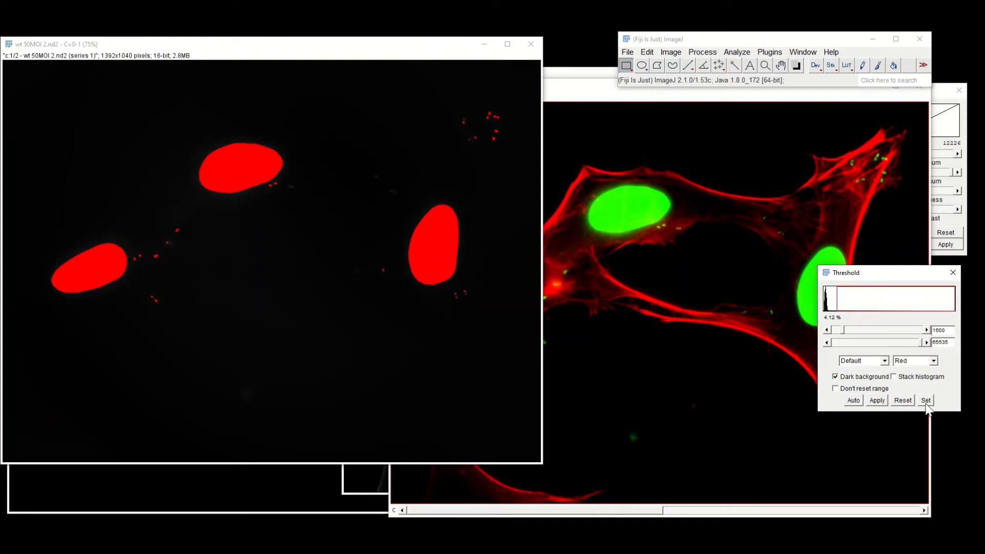
left_click(904, 400)
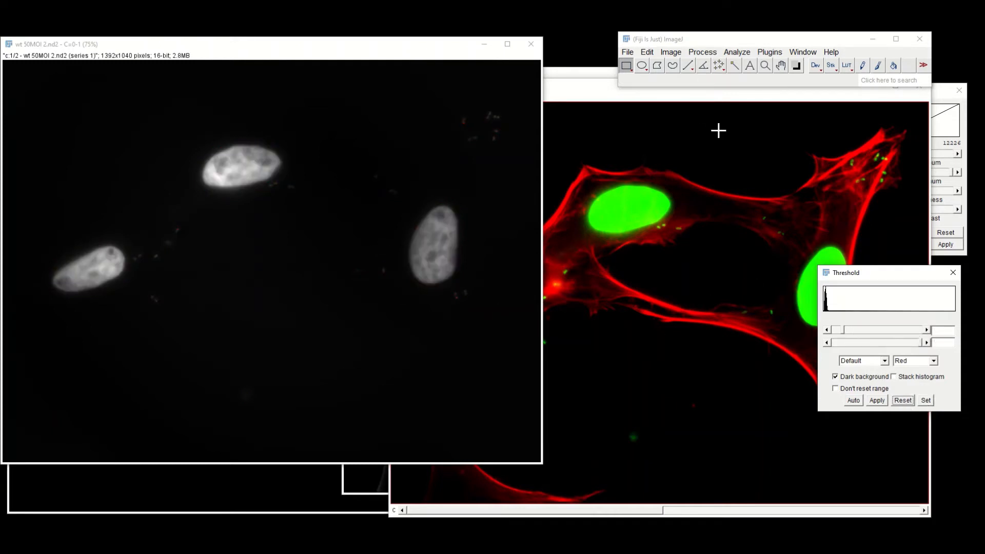
Step: Lower the C=0-1 image's display maximum to about 5077, raise its minimum slightly, and apply the range to the pixels
left_click(947, 102)
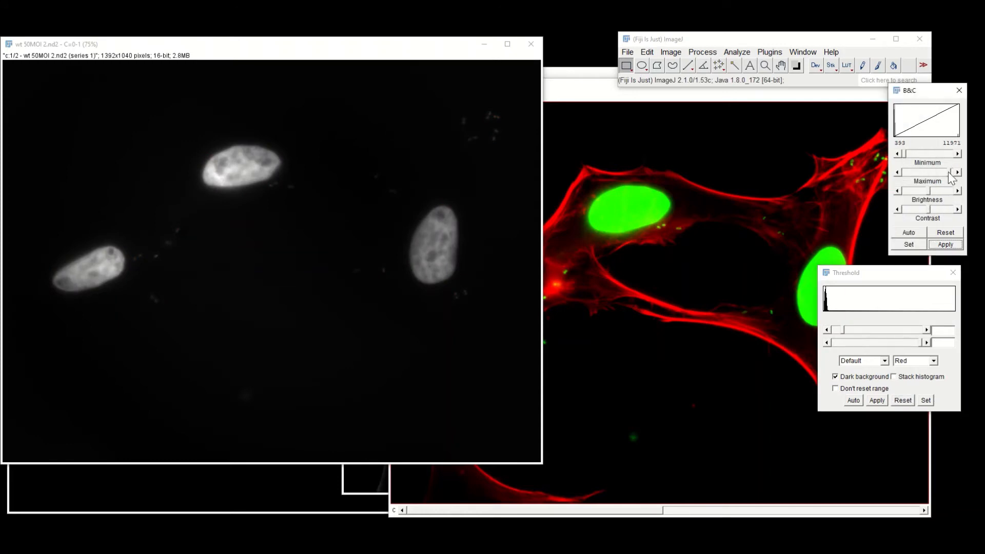
left_click_drag(953, 172, 922, 174)
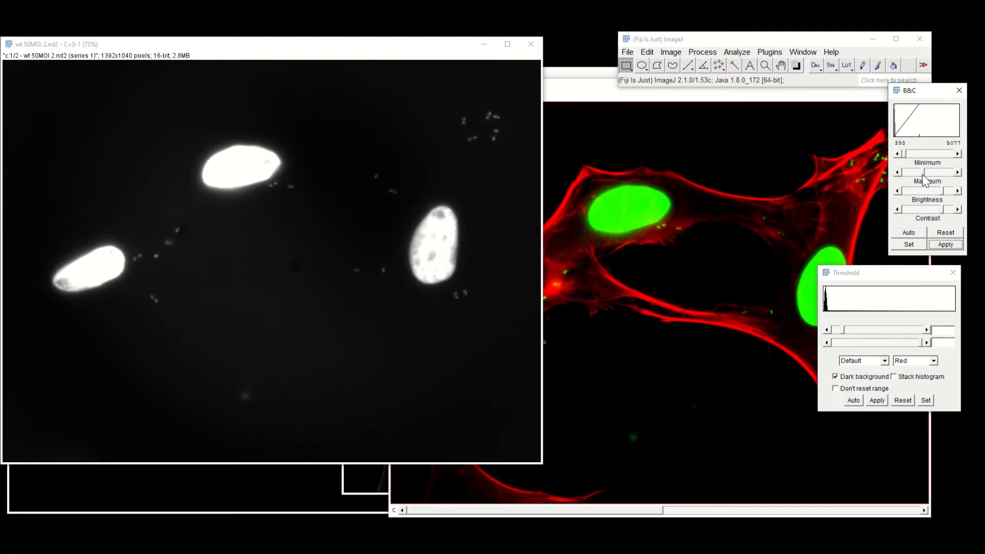
left_click(929, 155)
left_click(951, 246)
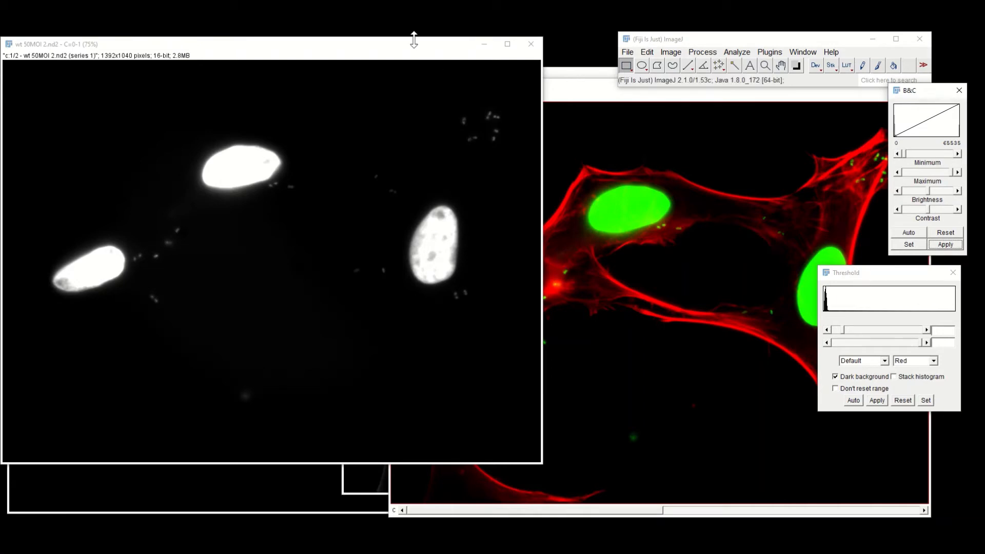
Step: Threshold the C=0-1 image with a lower level of about 5654 and apply it to create a binary image
left_click(668, 53)
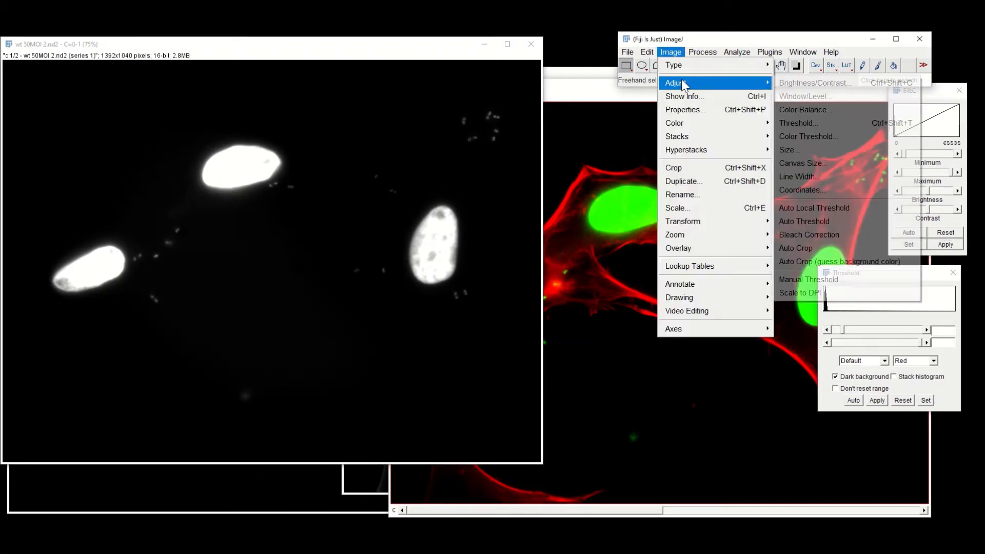
left_click(805, 122)
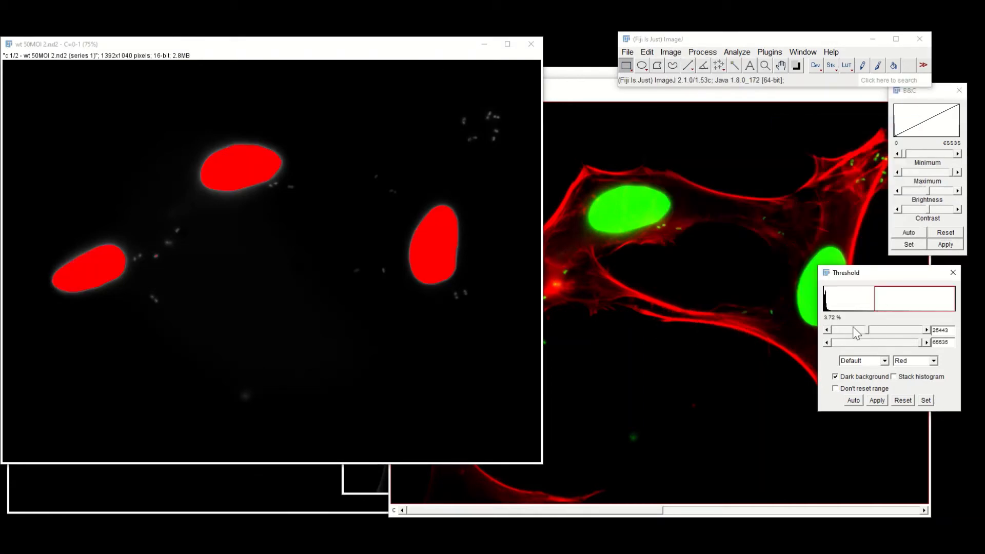
left_click_drag(867, 331, 832, 331)
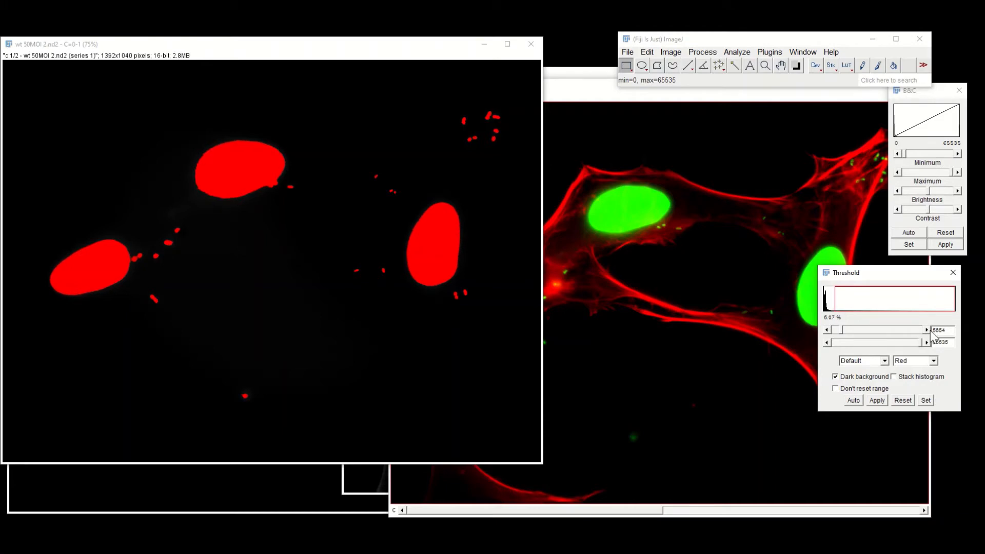
left_click(878, 401)
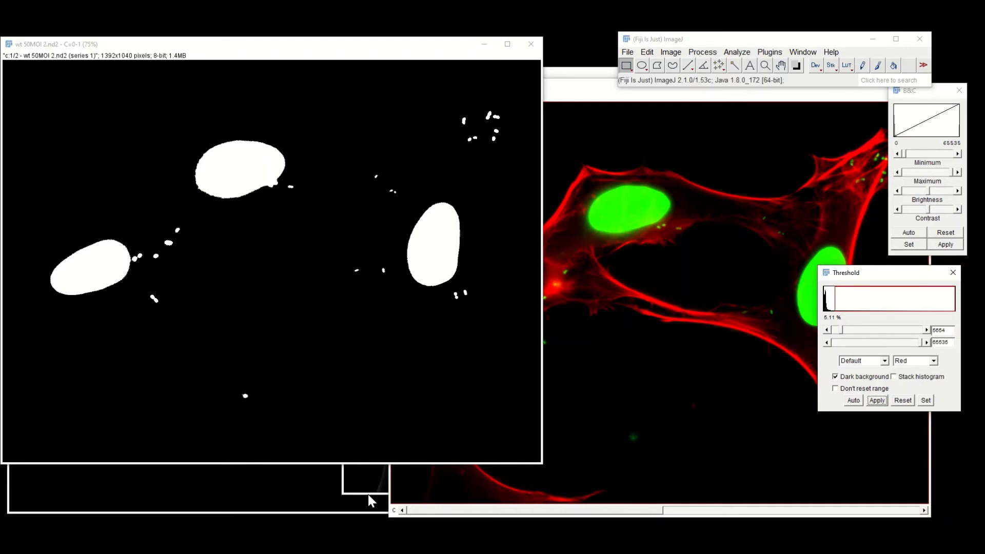
Step: Try to merge C=1 as red with the thresholded C=0-1 image as green into a composite, keeping the source images
left_click(671, 52)
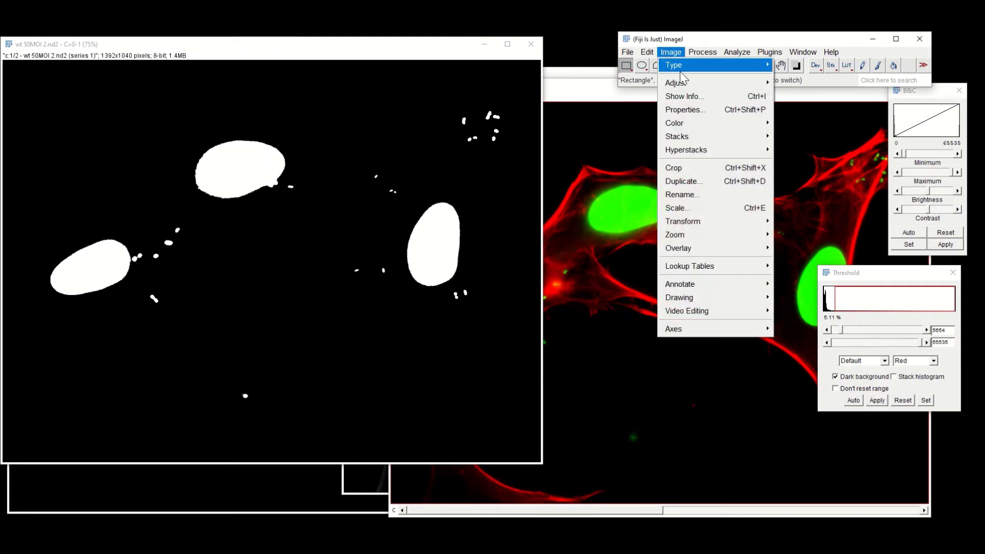
mouse_move(685, 82)
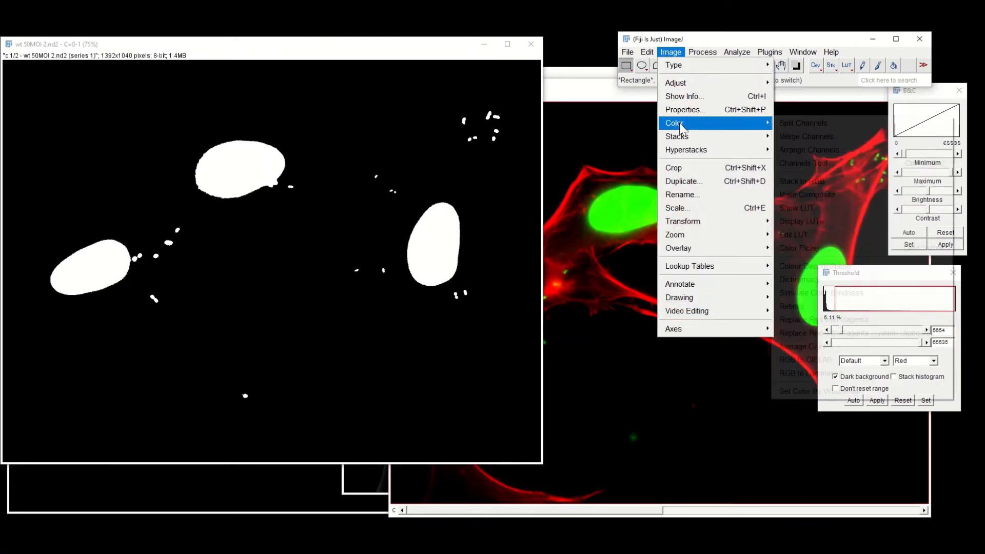
mouse_move(679, 122)
left_click(831, 136)
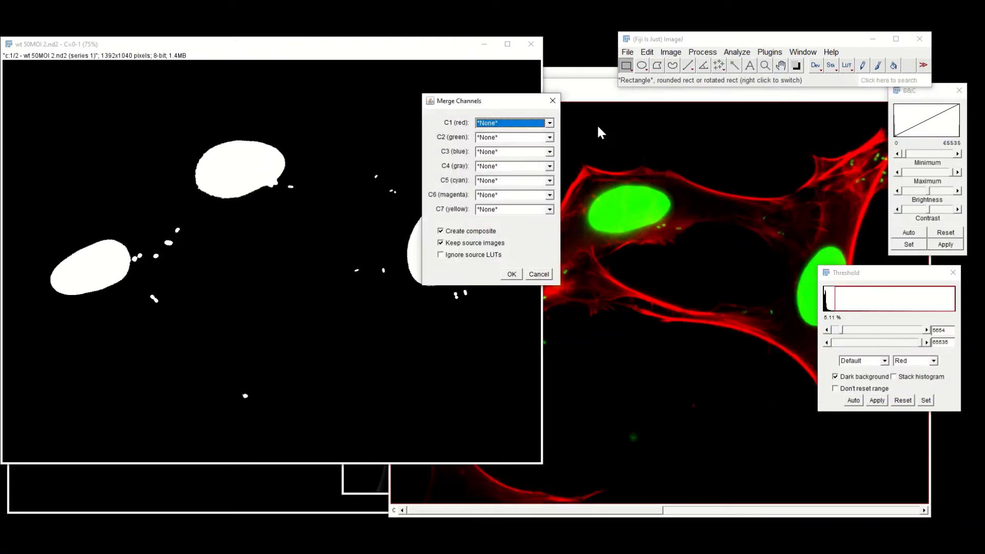
left_click(519, 138)
left_click(540, 179)
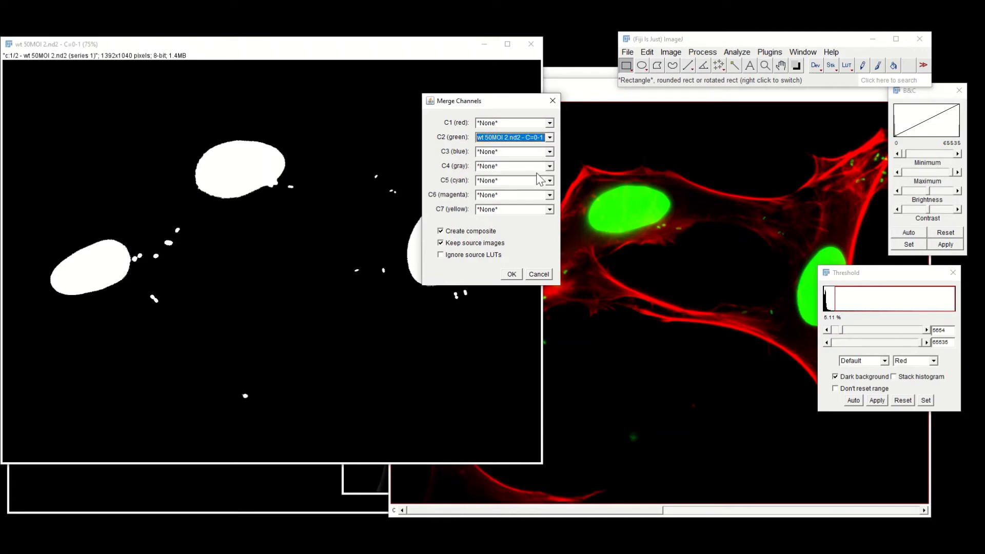
left_click(509, 124)
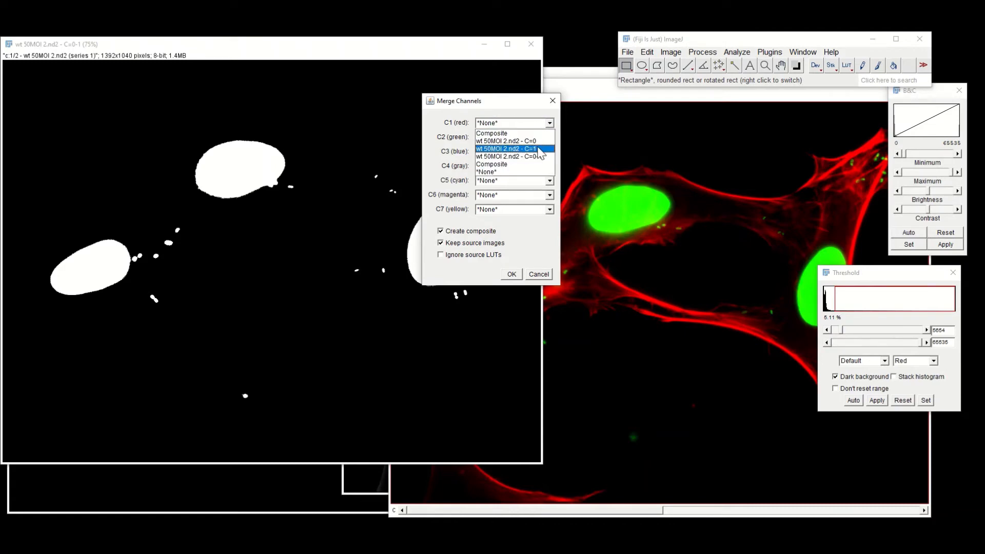
left_click(538, 149)
left_click(511, 274)
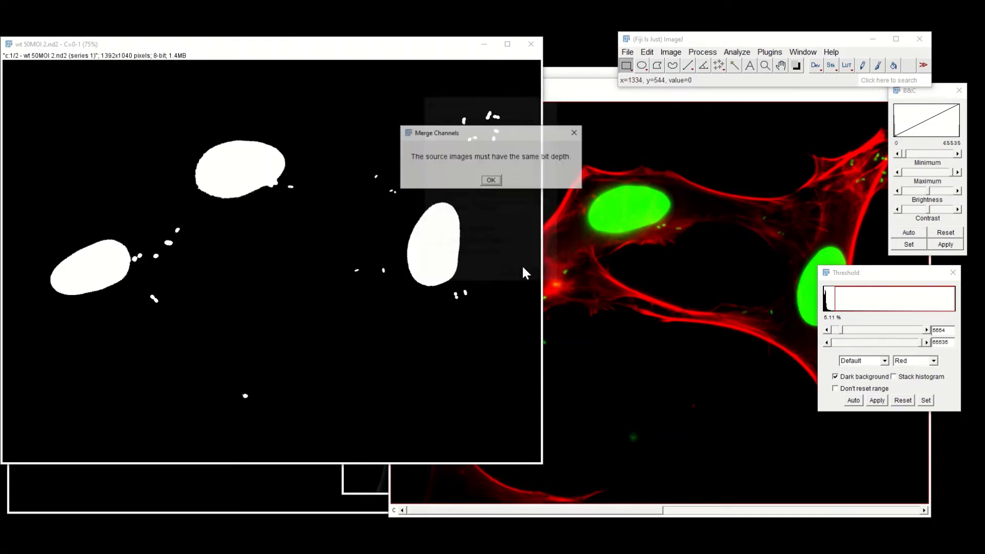
left_click(493, 179)
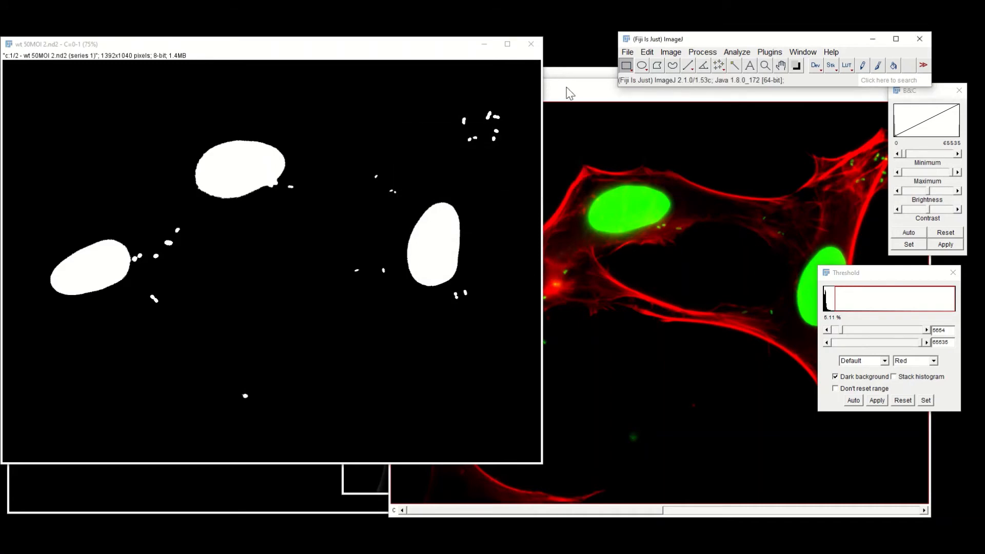
Step: Move the composite window aside to uncover the C=1 actin image, and check that image's bit depth
left_click(568, 92)
left_click_drag(742, 89, 788, 188)
left_click(583, 76)
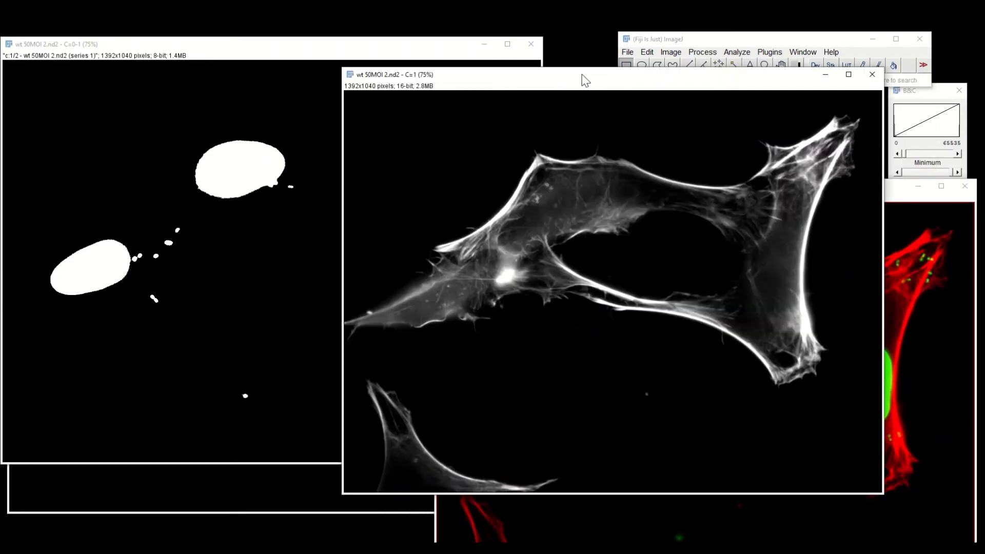
left_click(647, 51)
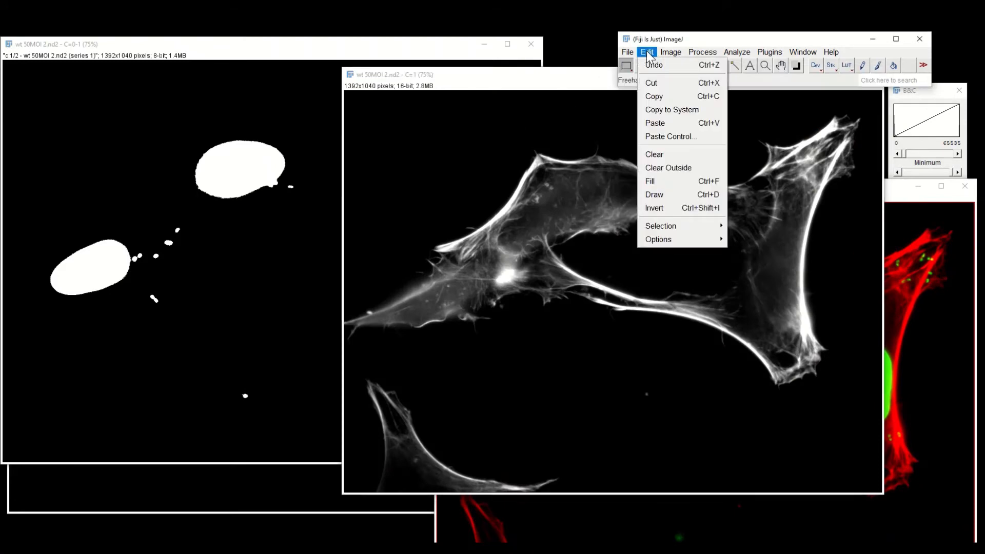
left_click(671, 52)
left_click(670, 54)
mouse_move(669, 65)
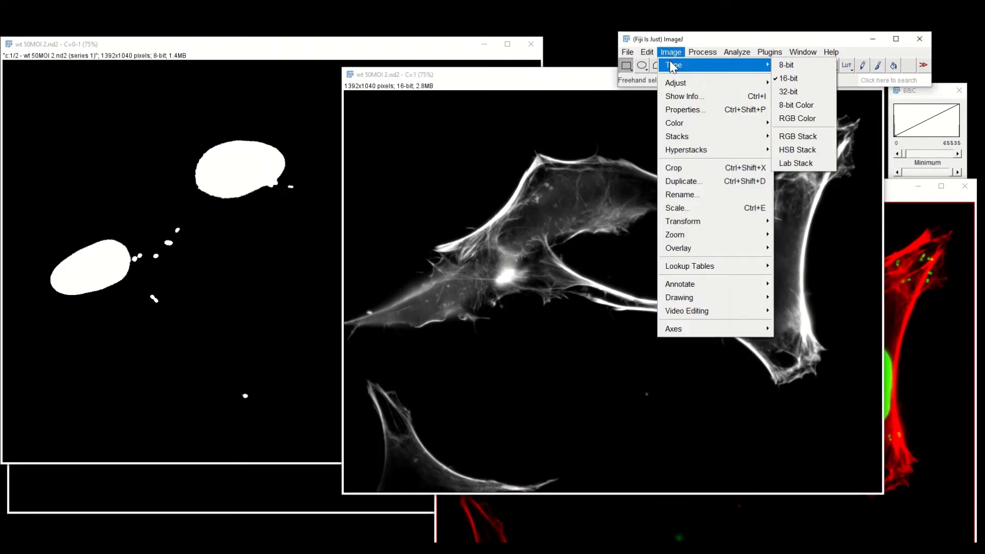
Step: Convert the thresholded C=0-1 image to 16-bit
left_click(183, 52)
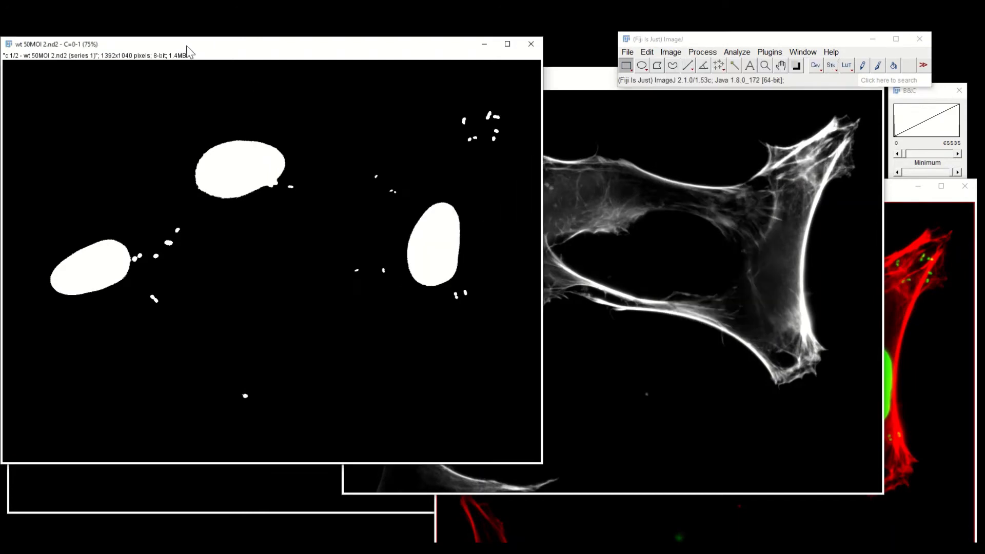
left_click(670, 51)
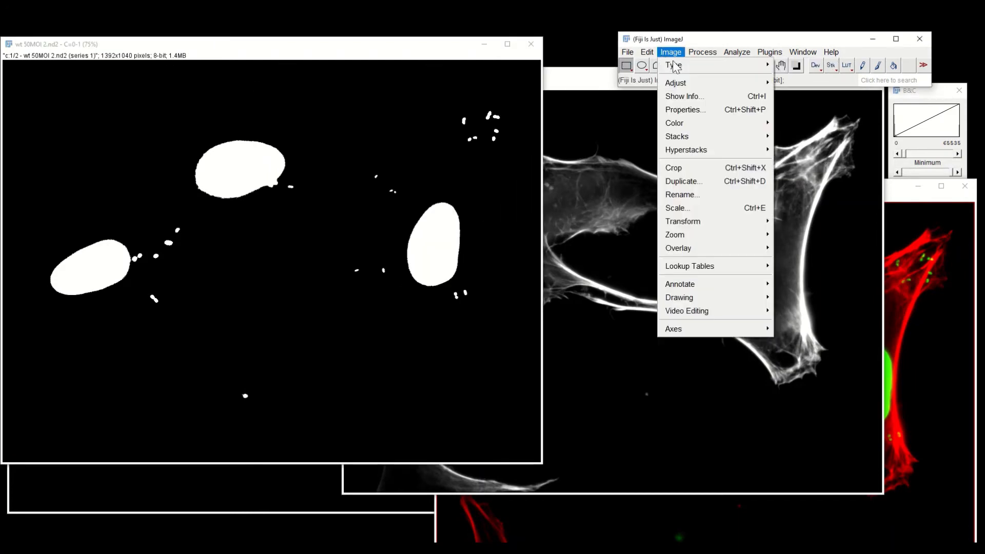
mouse_move(673, 66)
left_click(792, 77)
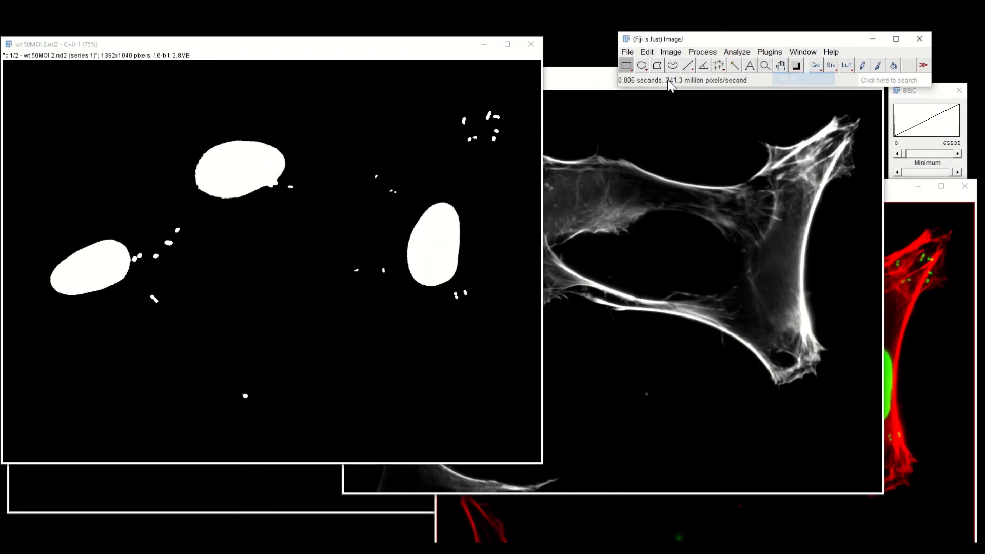
Step: Merge C=1 as red with the 16-bit thresholded C=0-1 image as green into a composite, keeping the source images
left_click(591, 82)
left_click(670, 52)
mouse_move(682, 86)
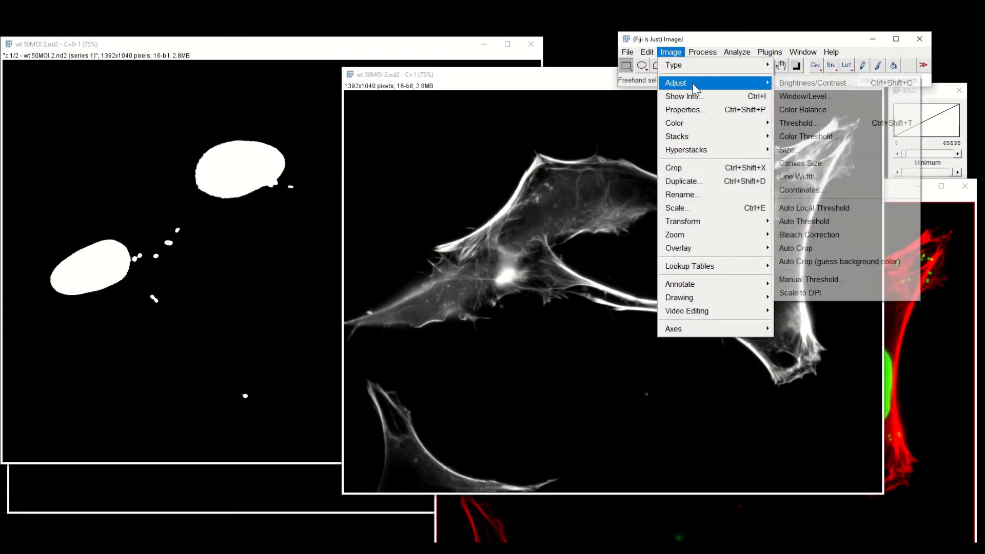
mouse_move(754, 123)
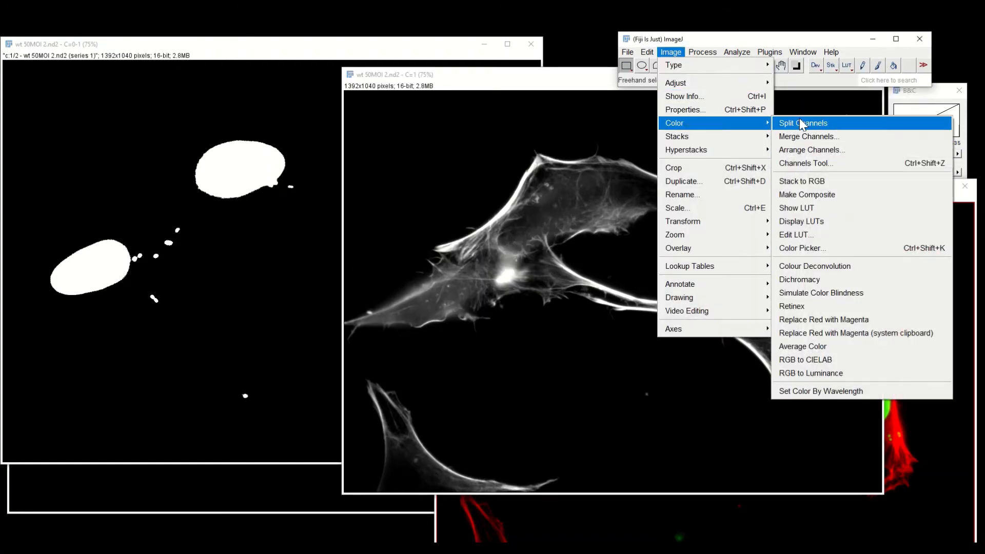
left_click(815, 136)
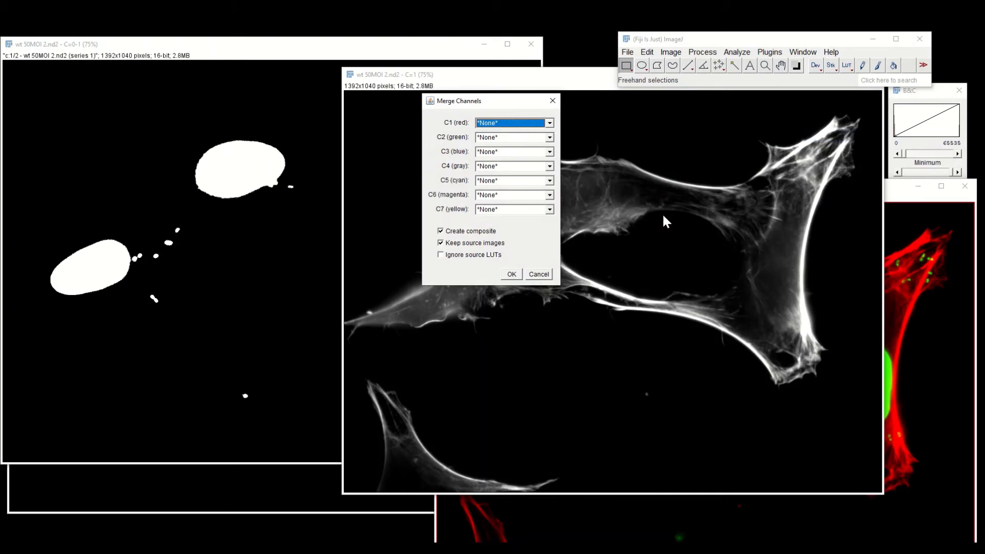
left_click(497, 124)
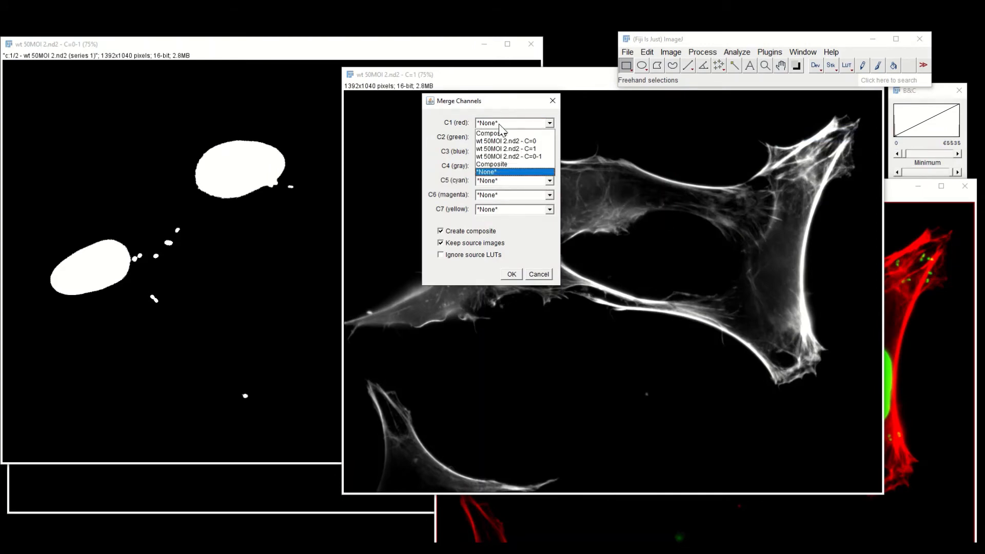
left_click(507, 148)
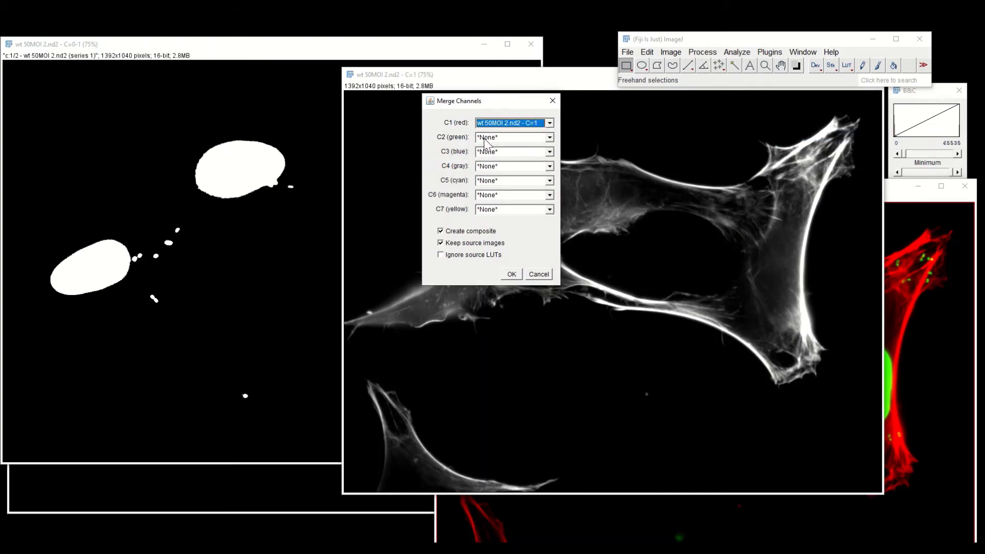
left_click(488, 138)
left_click(508, 150)
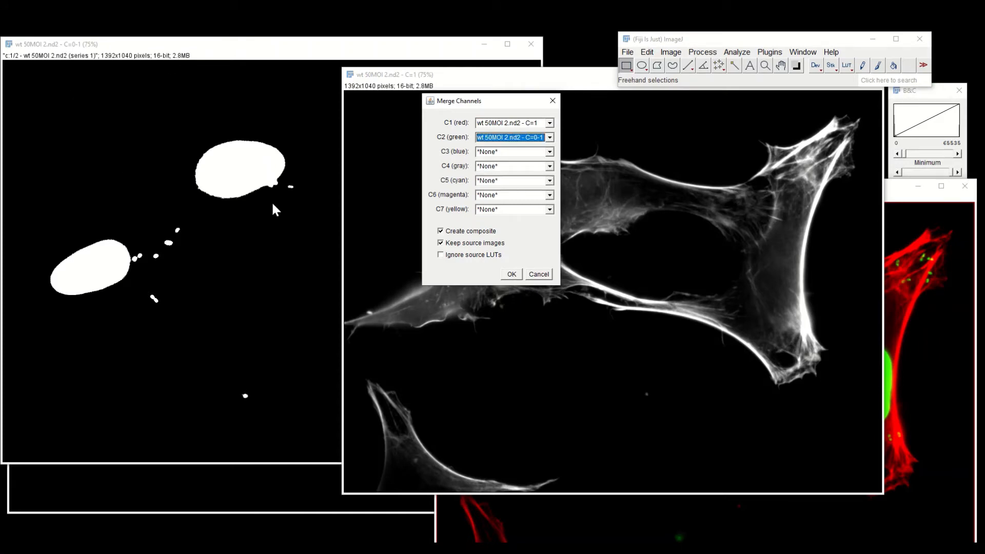
left_click(512, 273)
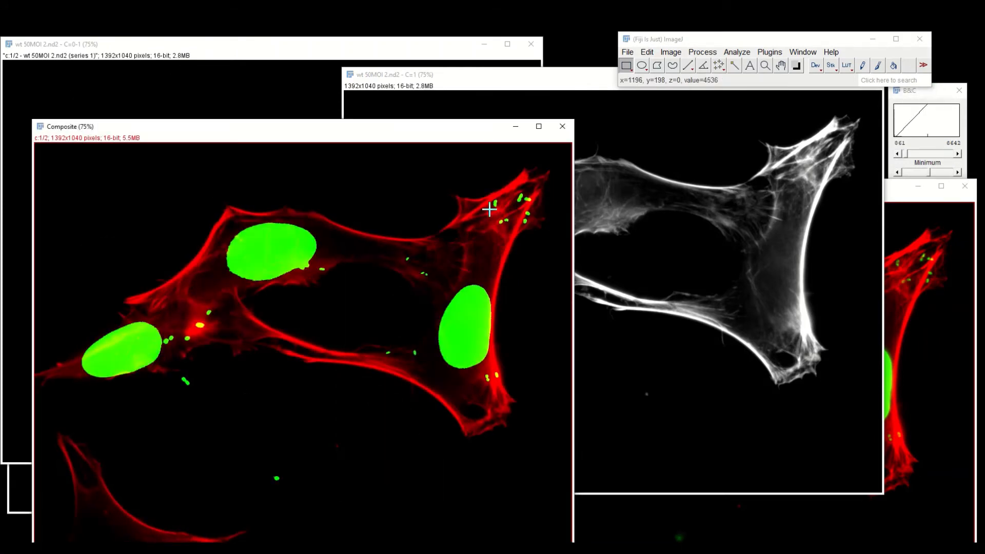
Step: Arrange the new thresholded composite beside the earlier composite and compare the green channel in both
left_click_drag(419, 133, 398, 69)
left_click(899, 189)
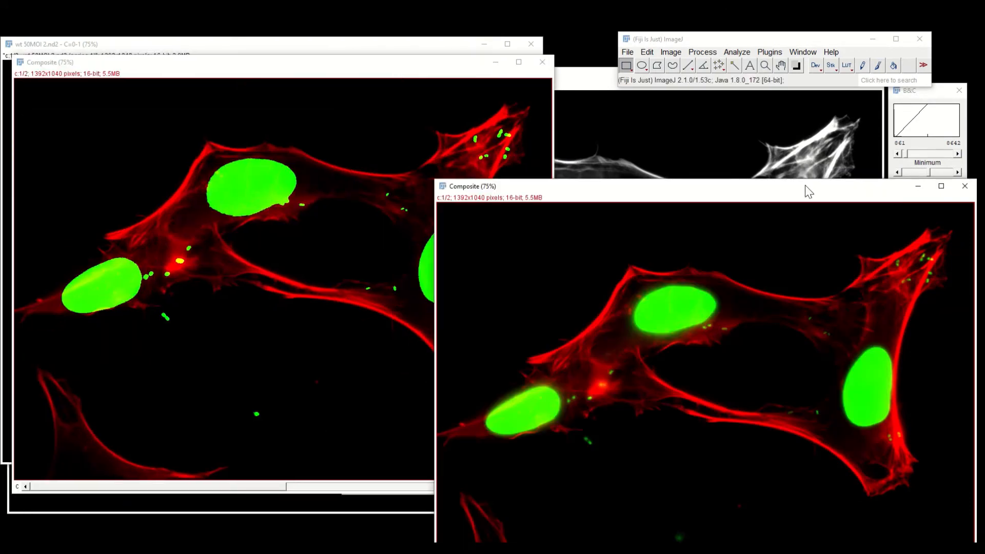
left_click_drag(708, 185, 698, 72)
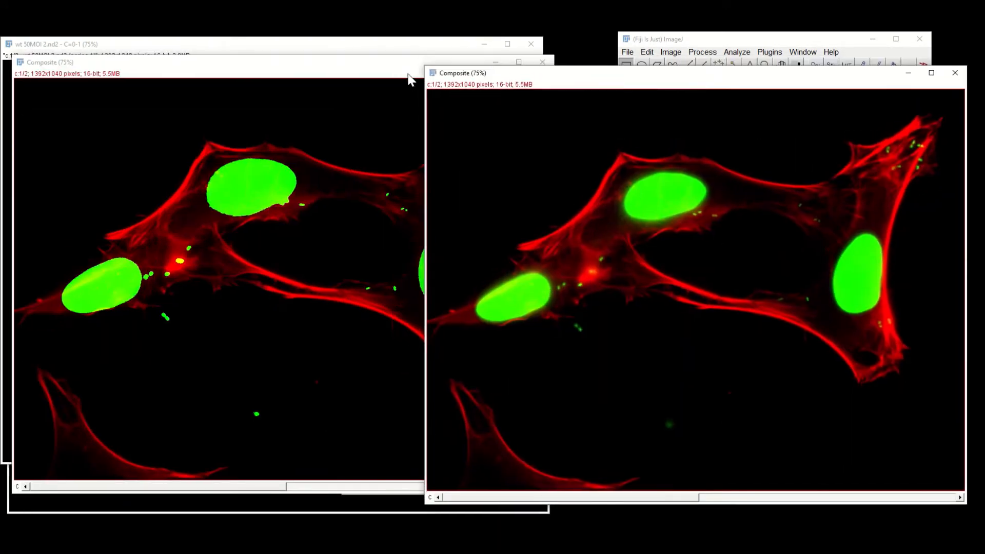
left_click_drag(404, 68, 351, 75)
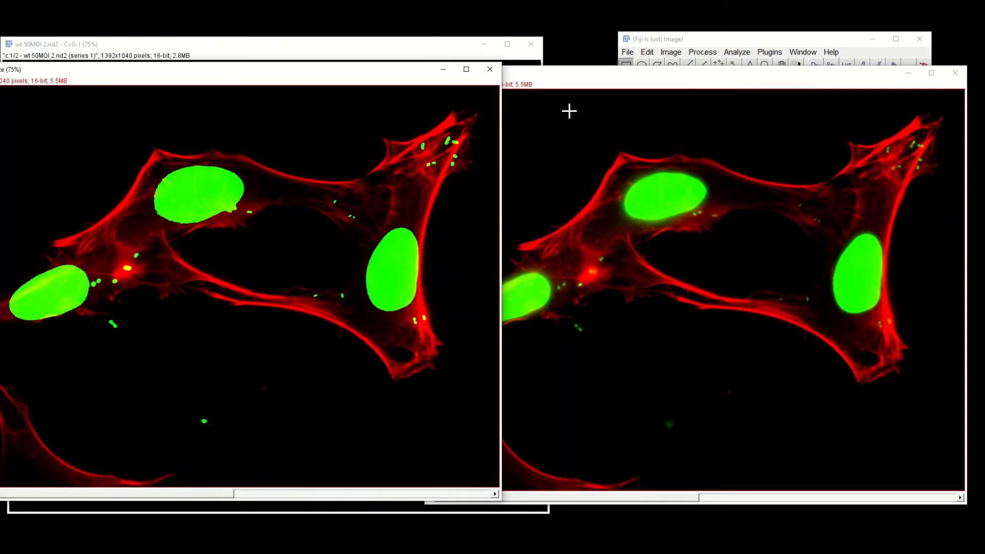
left_click(589, 85)
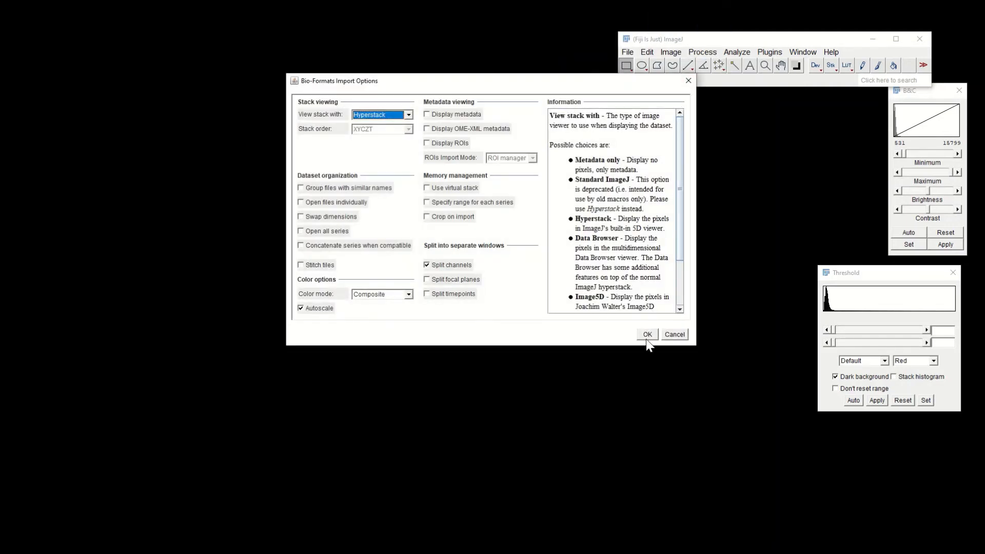
Step: Import wt 50MOI abundance x60 5.nd2 as a hyperstack with split channels, and minimise C=1 to leave the nuclei channel C=0
left_click(647, 340)
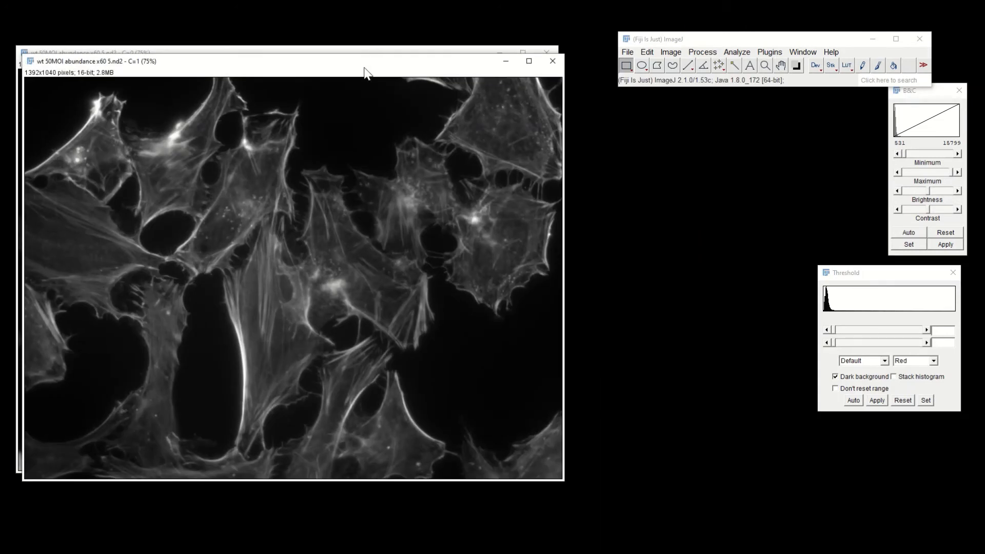
left_click_drag(365, 67, 713, 59)
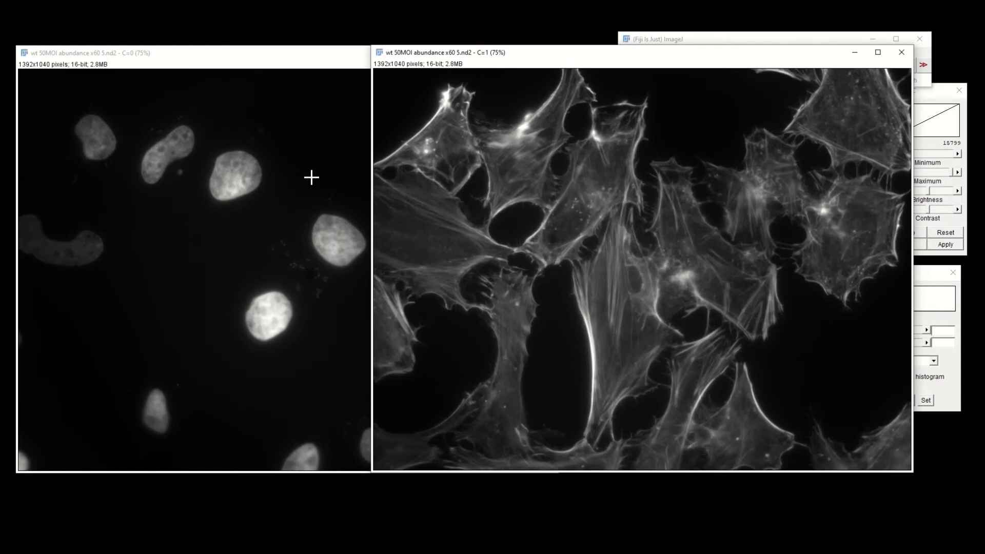
left_click(855, 53)
left_click_drag(373, 54, 397, 52)
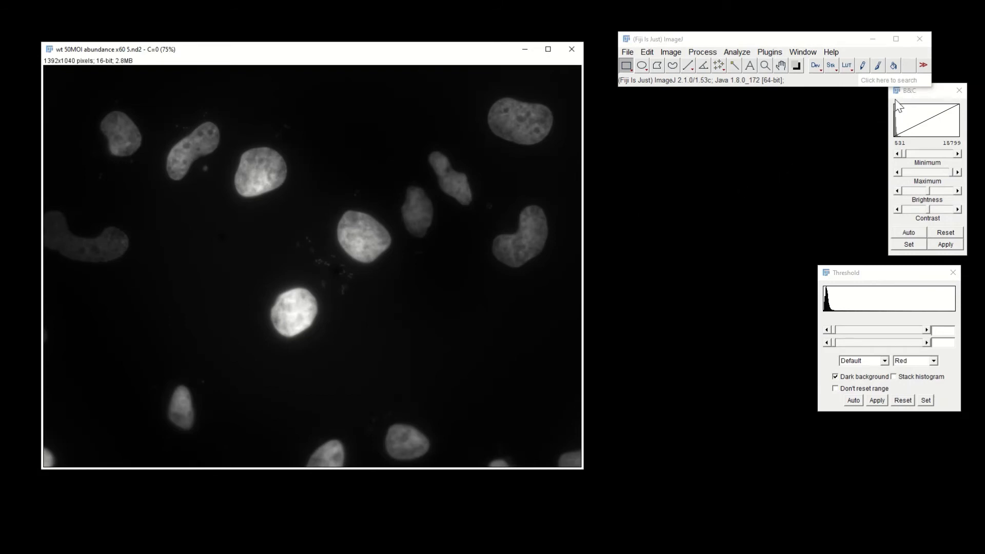
Step: Set the C=0 image's display range to a minimum of 829 and a maximum of 13112
left_click(910, 93)
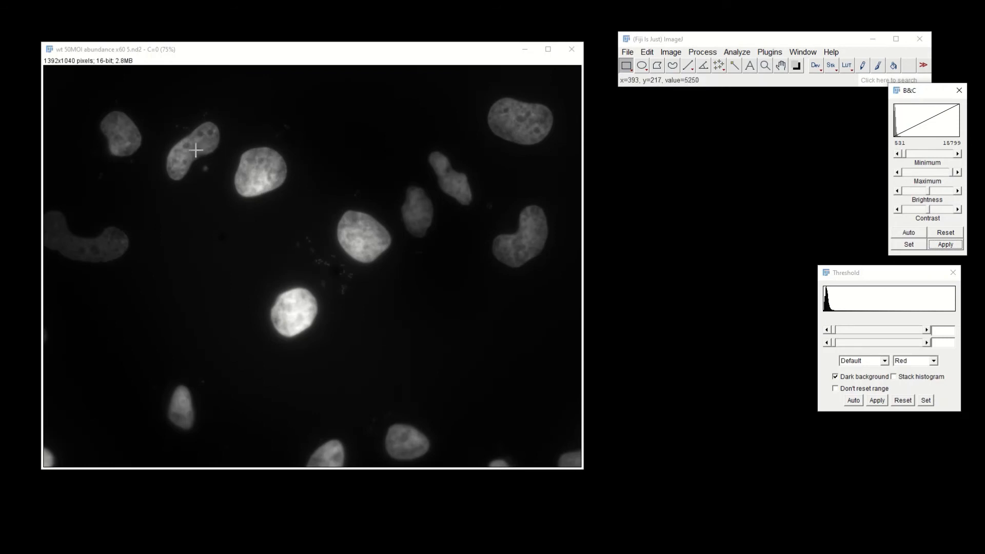
left_click(922, 173)
left_click(943, 173)
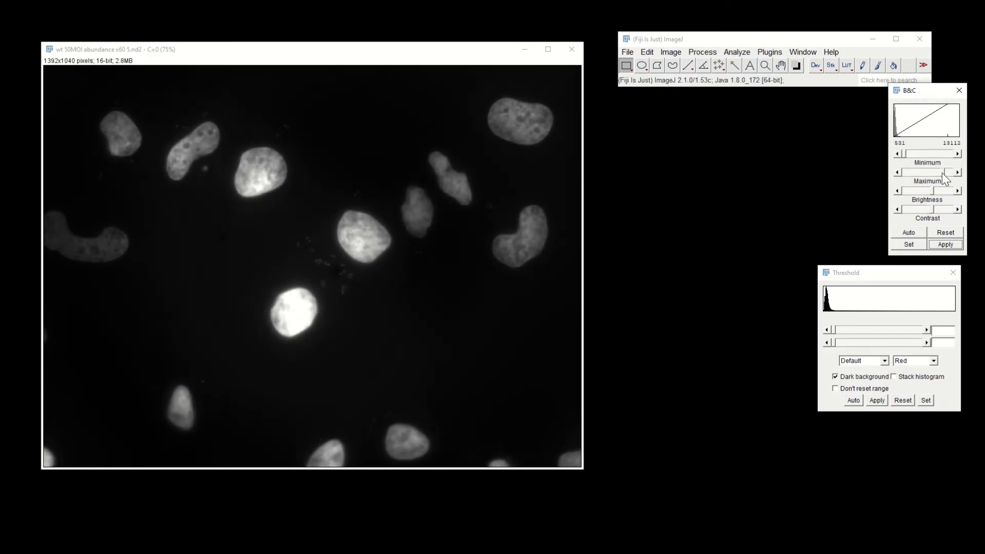
left_click(942, 155)
Step: Duplicate the C=0 image as C=0-1 and position the copy over the original
left_click(408, 64)
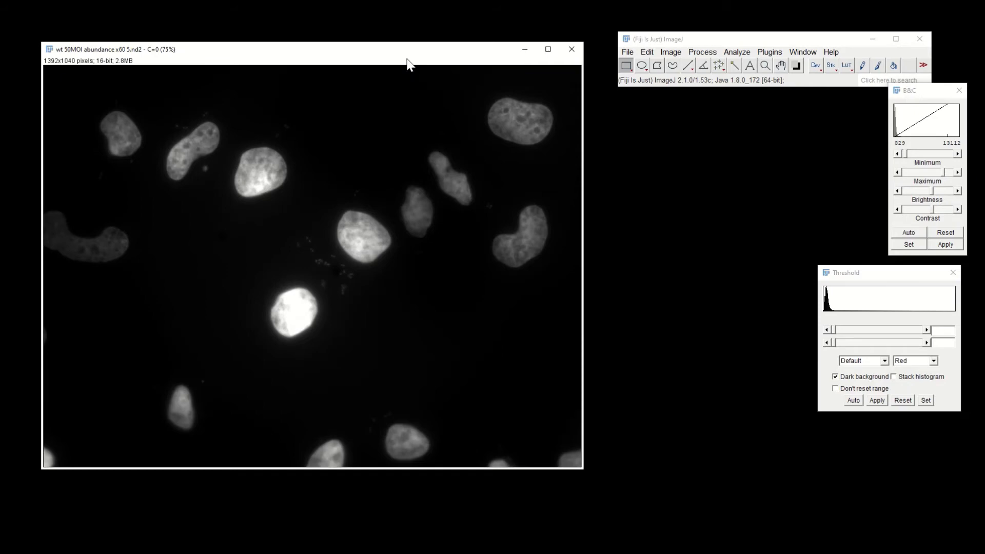
key("ctrl+shift+d")
key("Return")
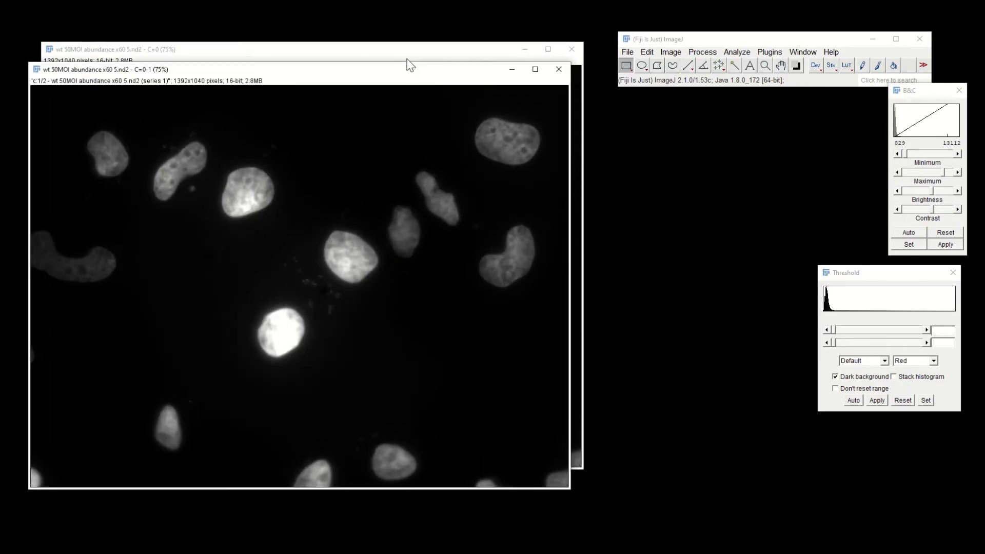
mouse_move(437, 69)
left_mouse_down()
mouse_move(864, 59)
mouse_move(451, 68)
left_mouse_up()
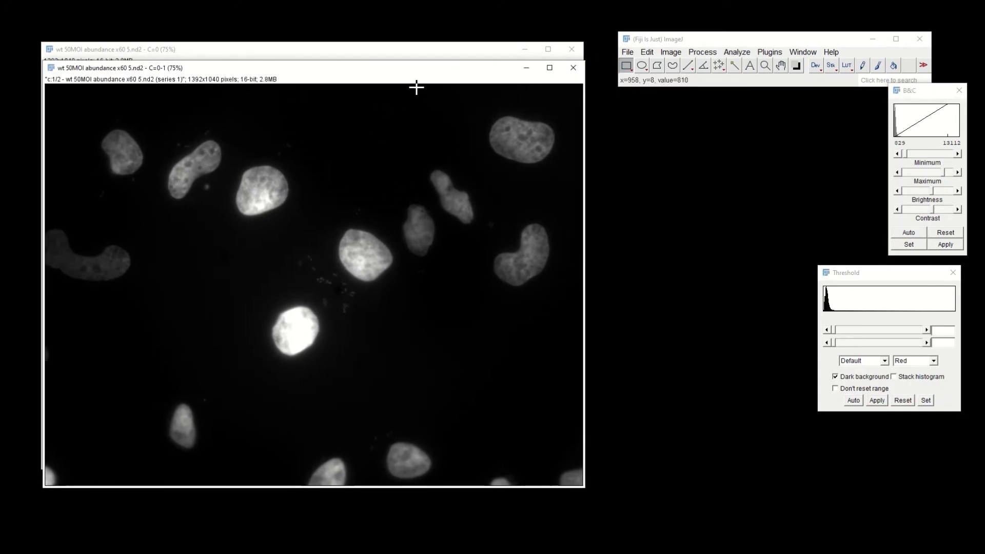
Step: Start thresholding the C=0-1 duplicate and bring the lower level down to about 1728 so the faint nuclei are included
left_click(671, 52)
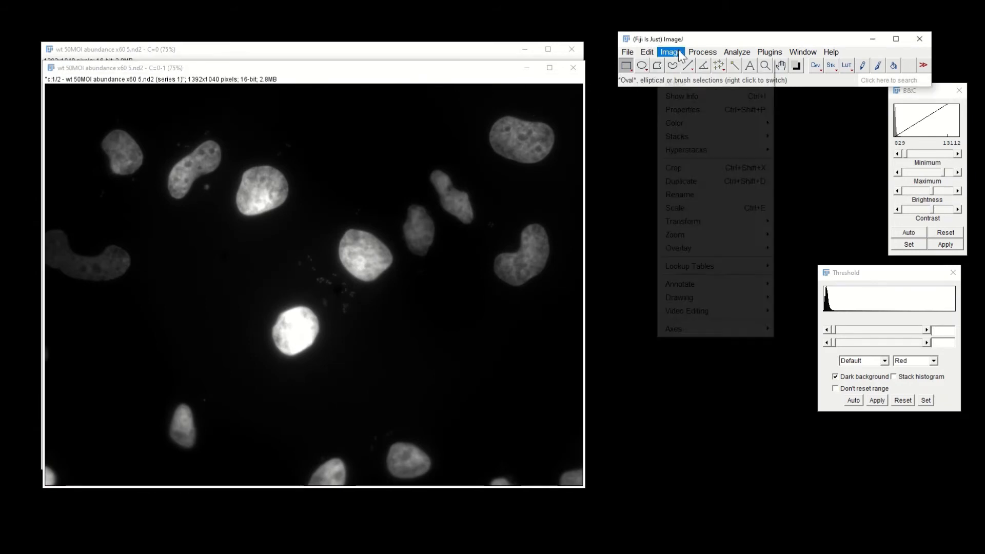
mouse_move(677, 83)
left_click(808, 124)
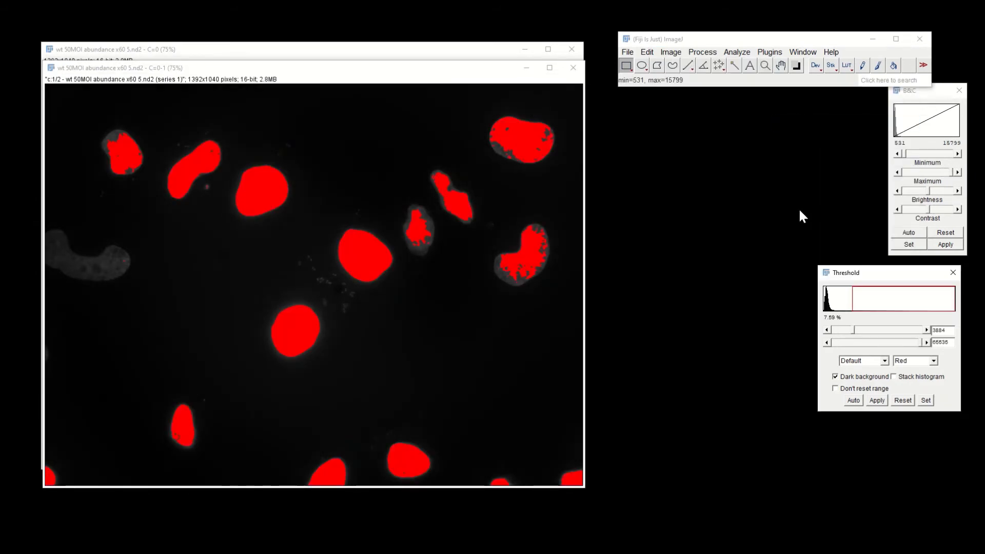
left_click_drag(847, 330, 840, 328)
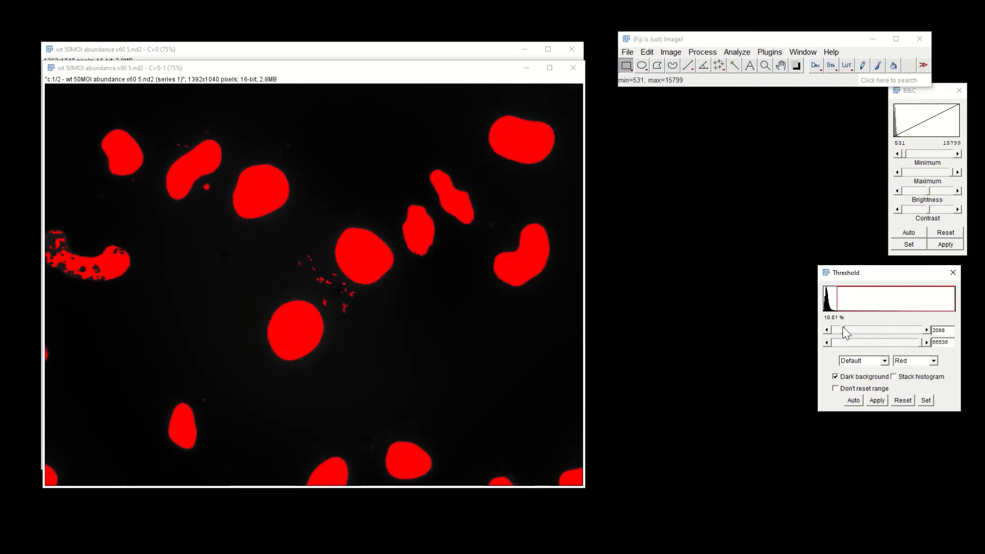
left_click(827, 330)
left_click(828, 330)
left_click(827, 330)
left_click(827, 329)
left_click(827, 330)
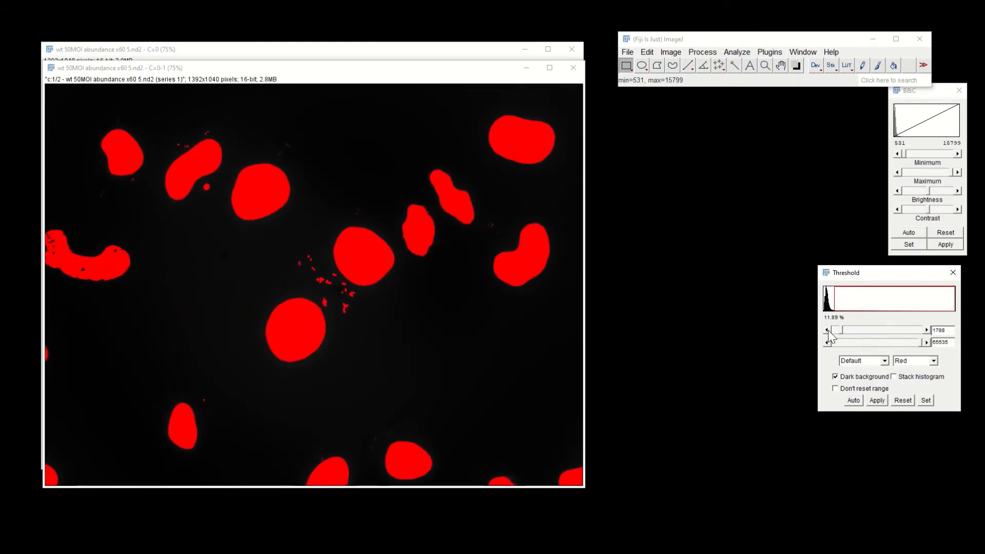
left_click(828, 330)
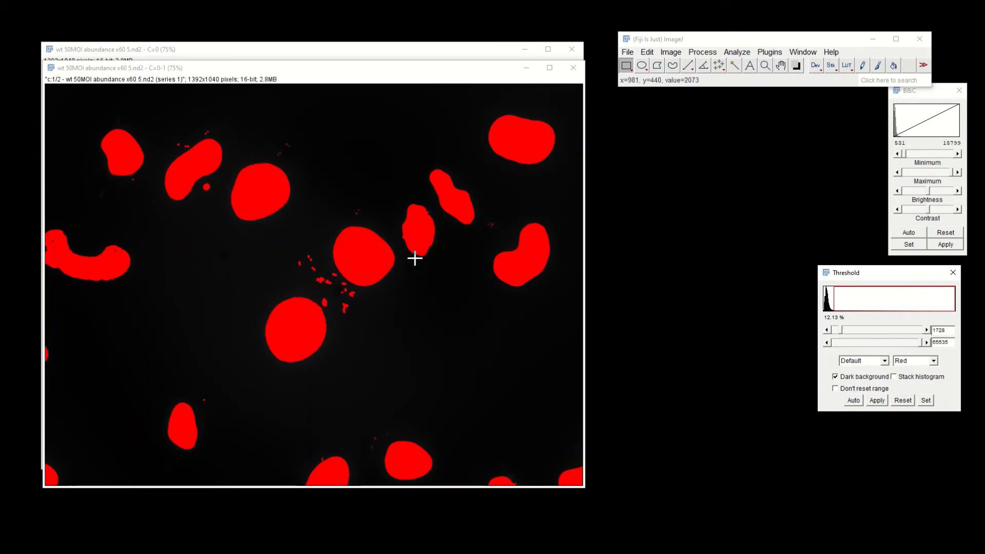
Step: Fine-tune the lower threshold level to about 1669 and apply it to create a binary image
left_click(926, 329)
left_click(926, 330)
left_click(827, 330)
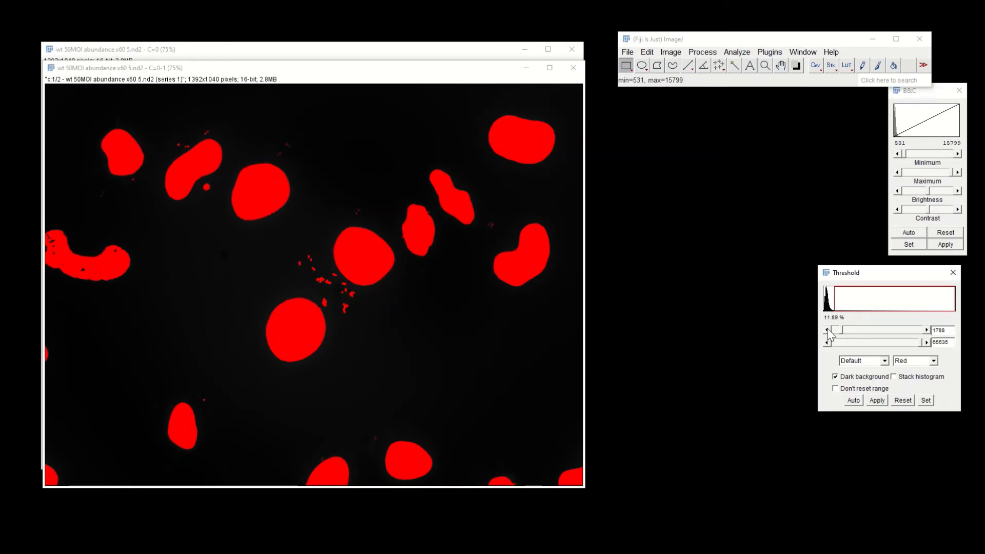
left_click(827, 330)
left_click(827, 330)
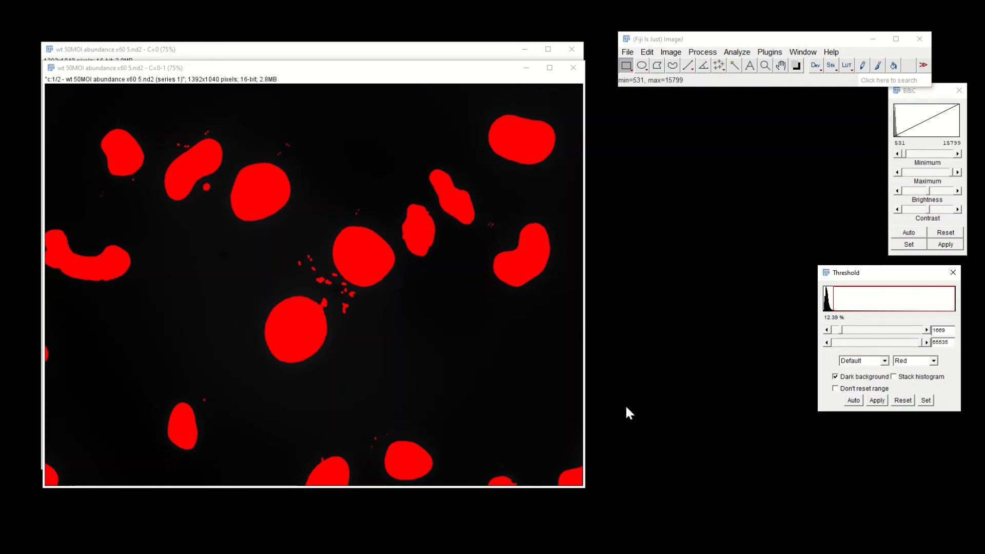
left_click(881, 403)
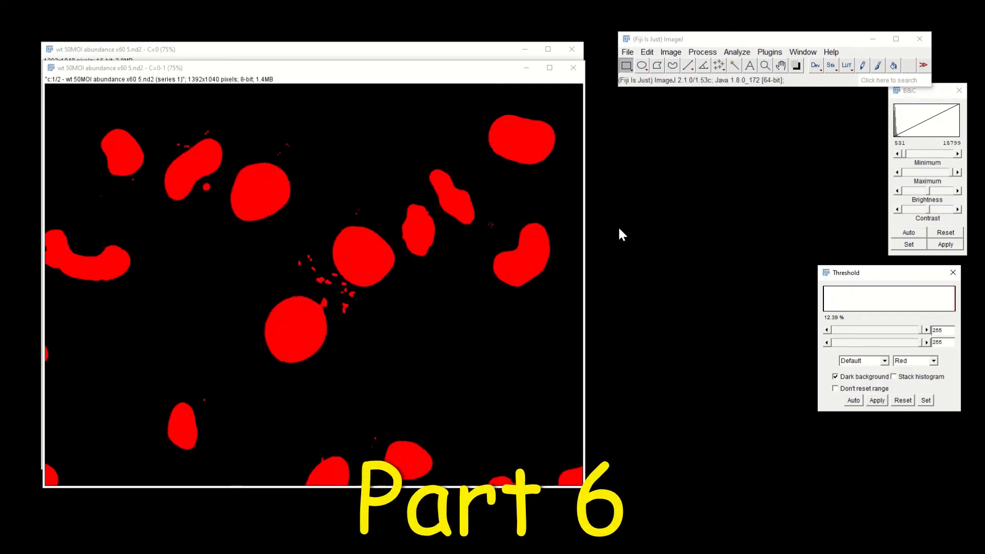
left_click(737, 53)
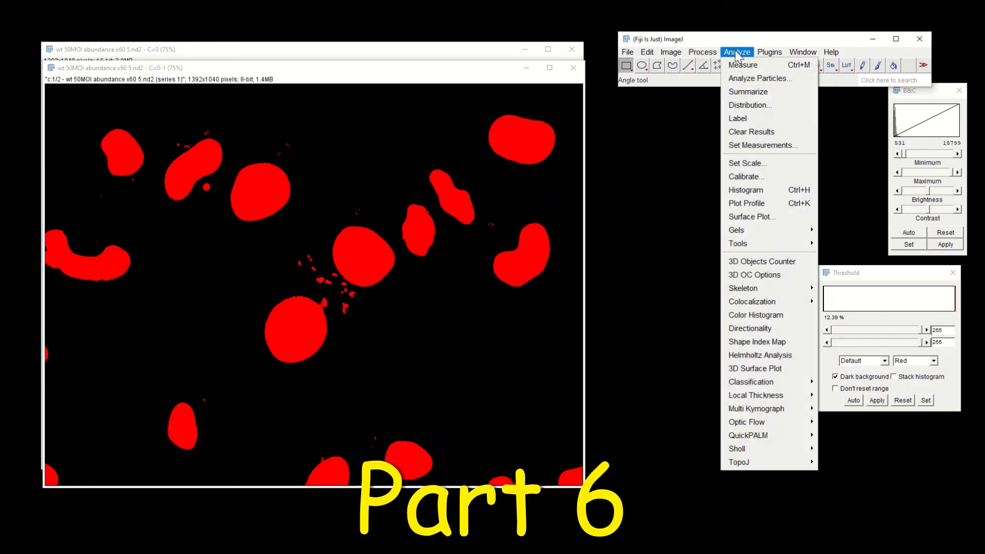
left_click(766, 79)
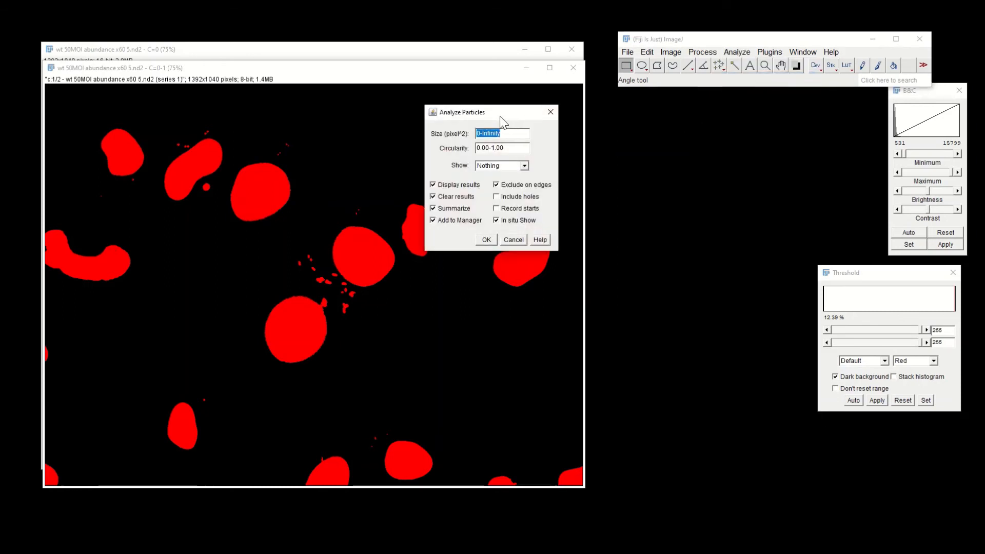
left_click_drag(500, 116, 774, 115)
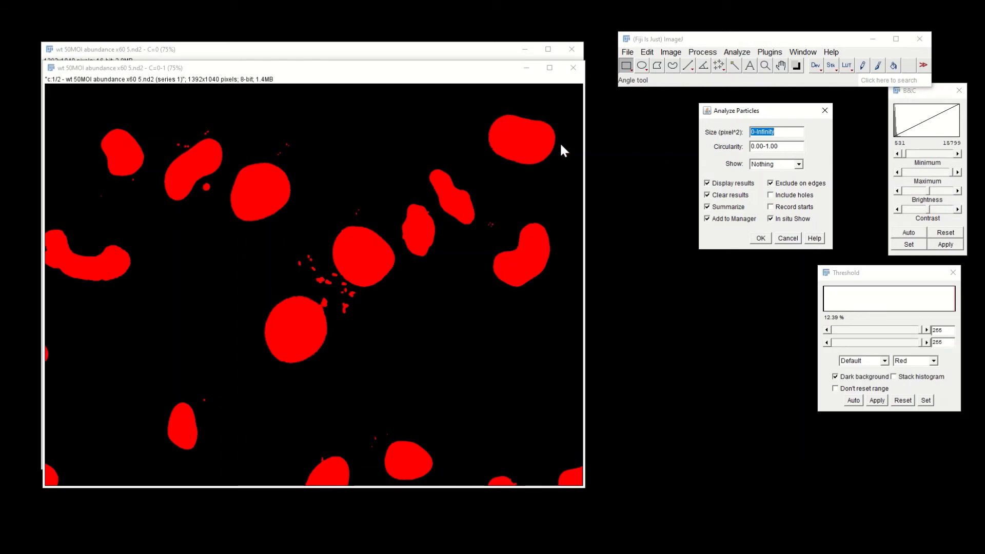
left_click(788, 240)
Step: Fit an elliptical selection of about 185 × 130 pixels around the upper-right nucleus in C=0-1 and measure its area
left_click(641, 66)
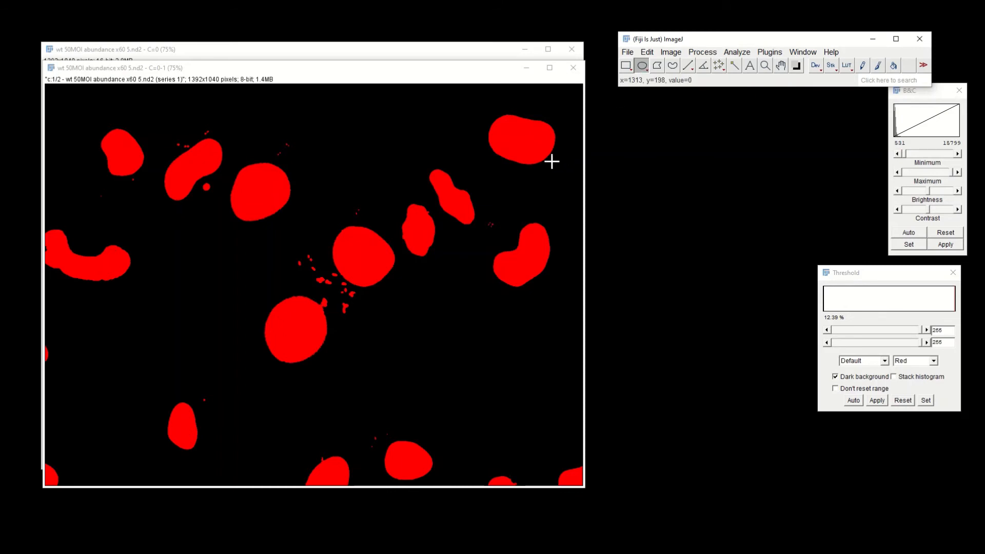
left_click_drag(551, 162, 486, 111)
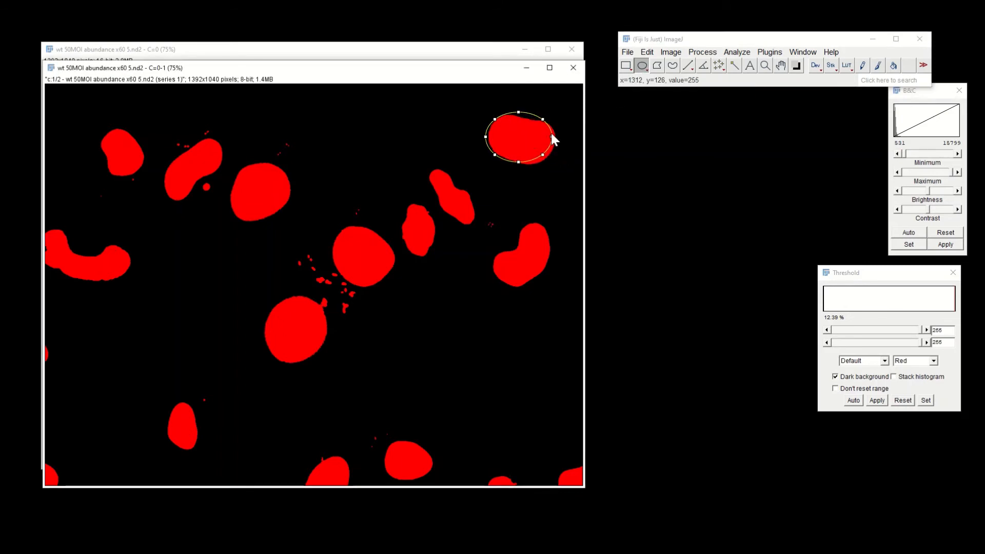
mouse_move(553, 147)
left_mouse_down()
mouse_move(558, 154)
mouse_move(533, 146)
left_mouse_up()
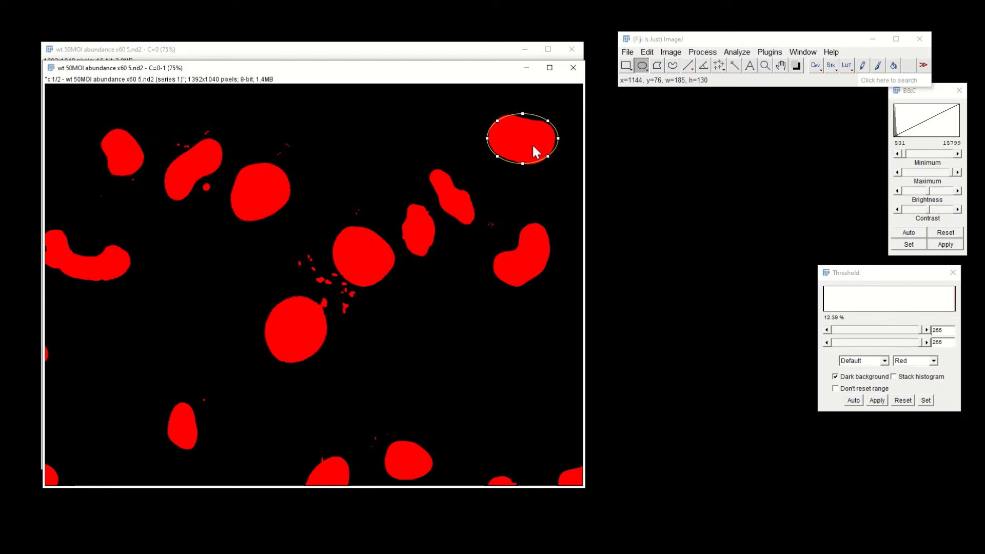
key("m")
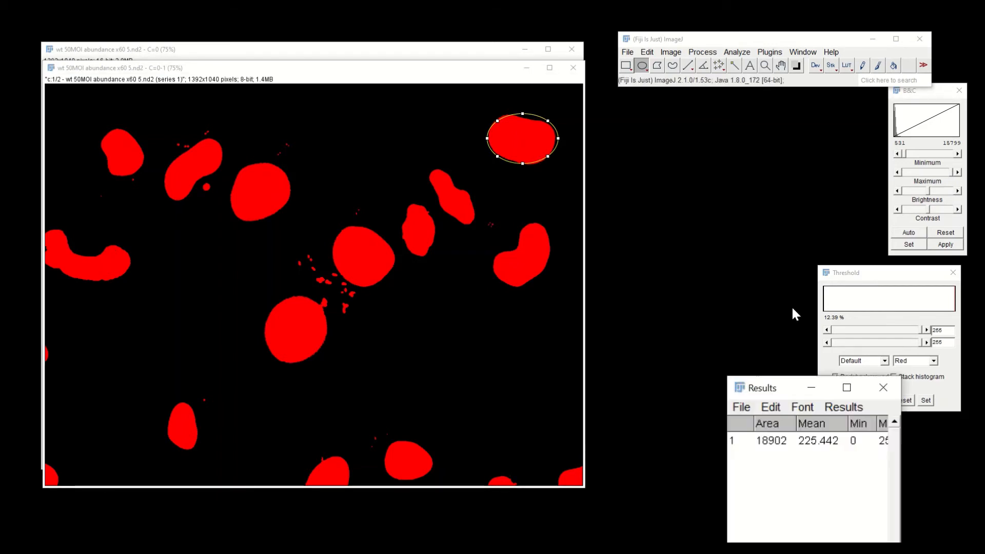
left_click_drag(746, 384, 708, 128)
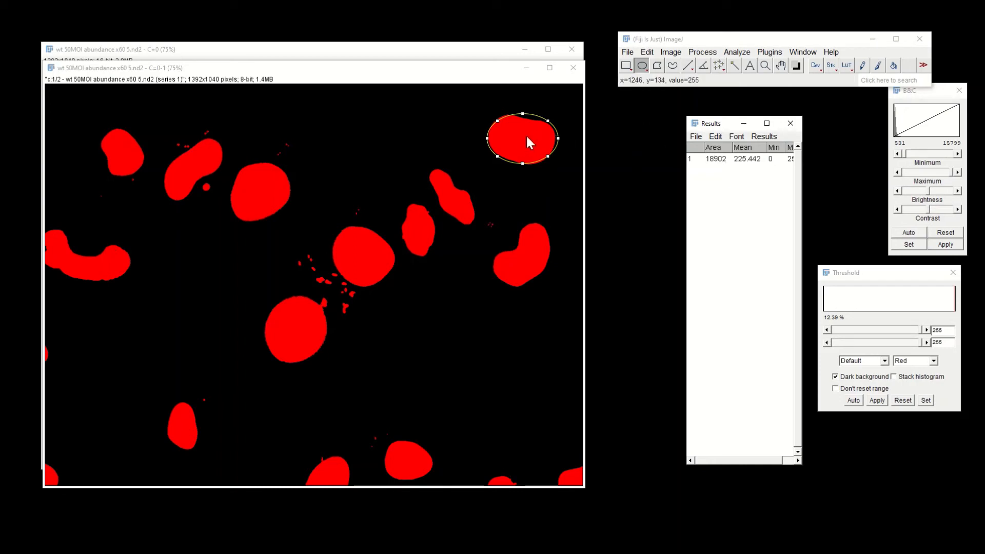
Step: Move the elliptical selection onto the round upper-left nucleus in C=0-1, fit it to about 153 × 158 pixels, and measure it
left_click_drag(525, 139, 262, 162)
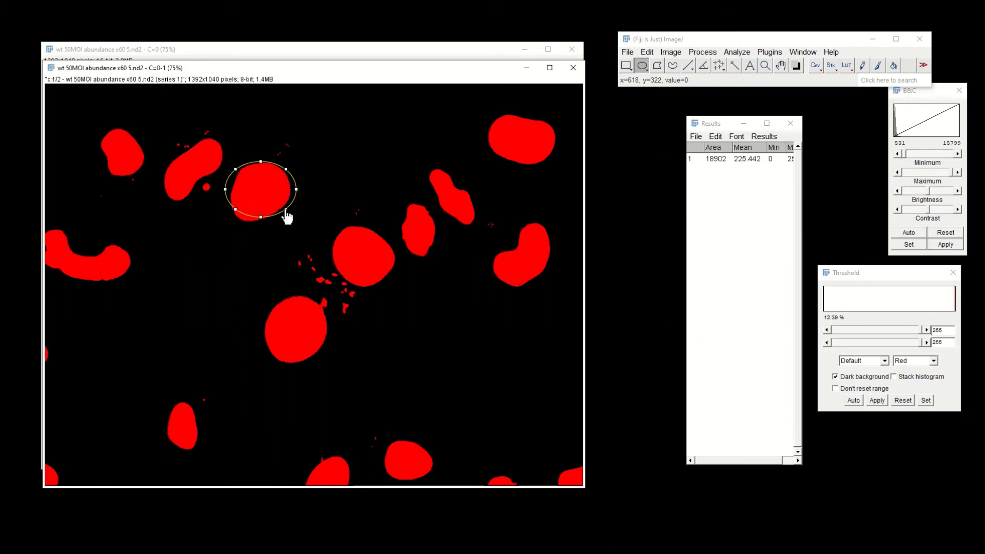
left_click_drag(294, 191, 288, 191)
left_click_drag(225, 189, 238, 215)
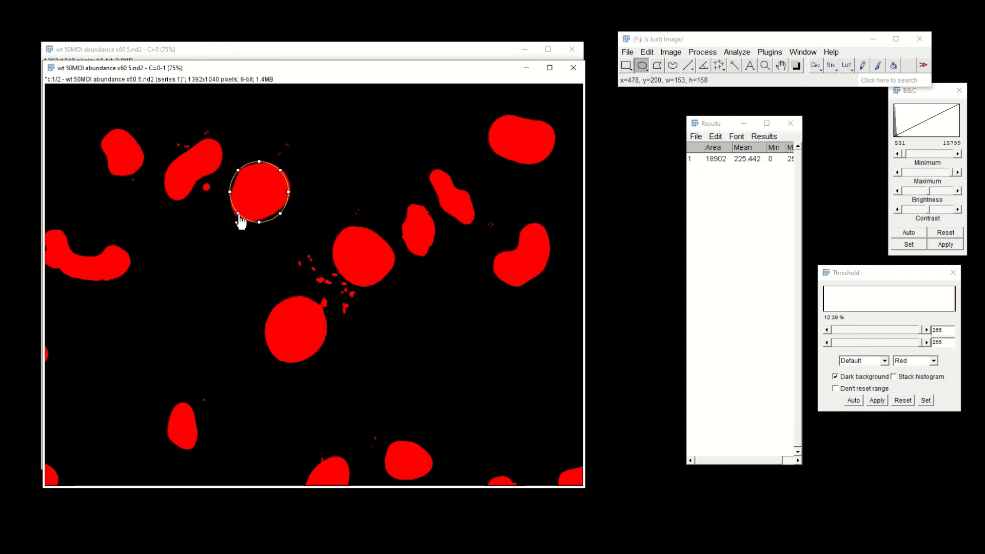
key("ctrl+m")
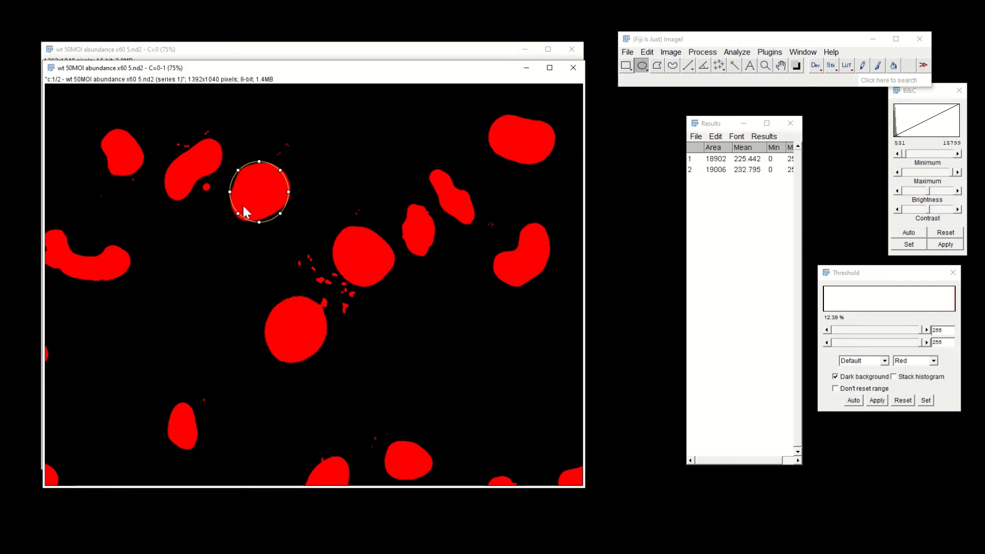
left_click_drag(255, 192, 195, 164)
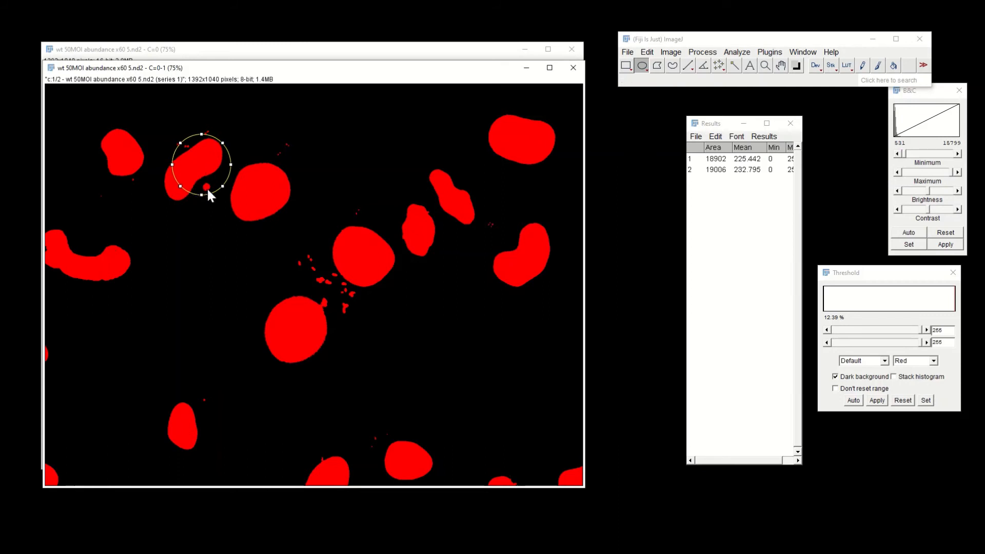
left_click_drag(230, 195, 204, 185)
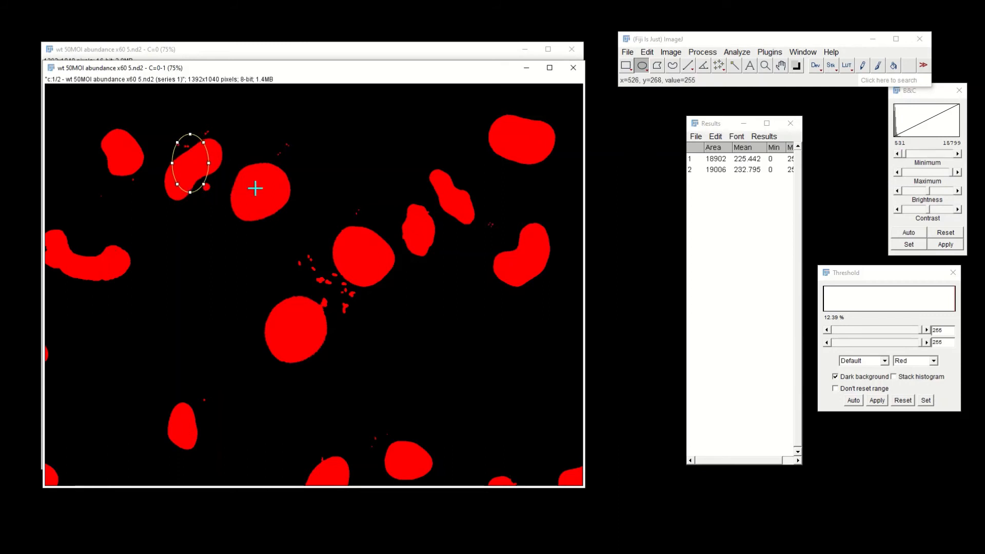
key("BackSpace")
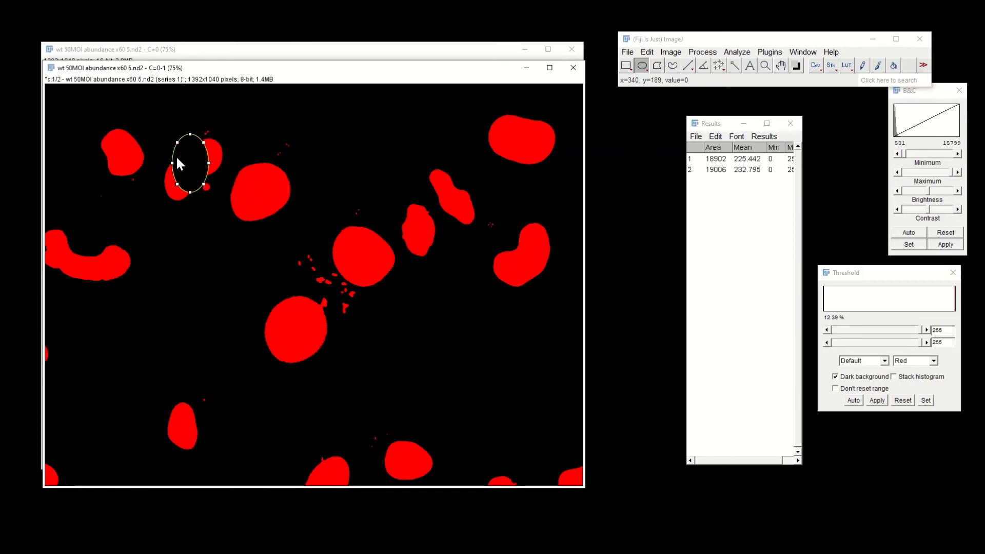
key("ctrl+z")
left_click(196, 137)
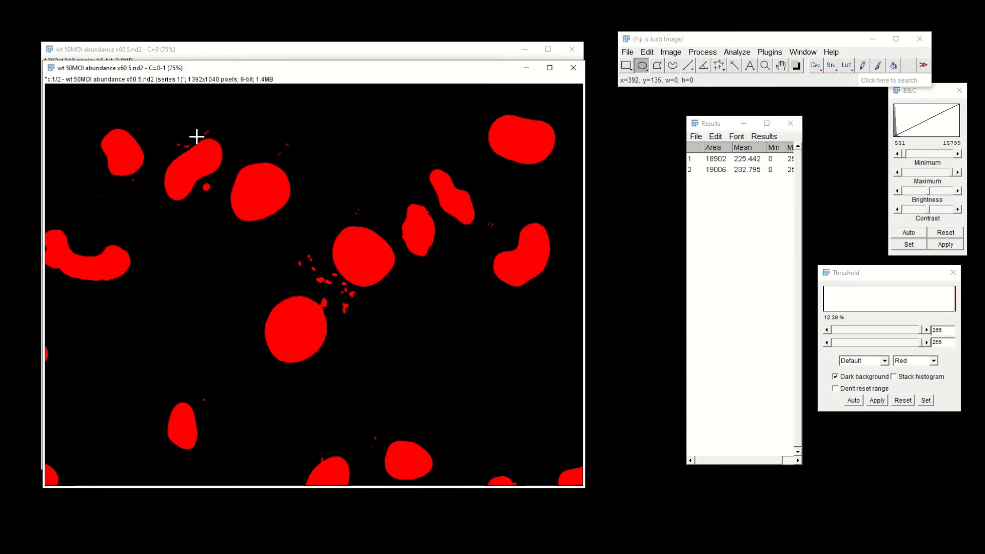
Step: Outline the bean-shaped upper-left nucleus with a freehand selection, measure its area, and clear the selection
left_click(672, 66)
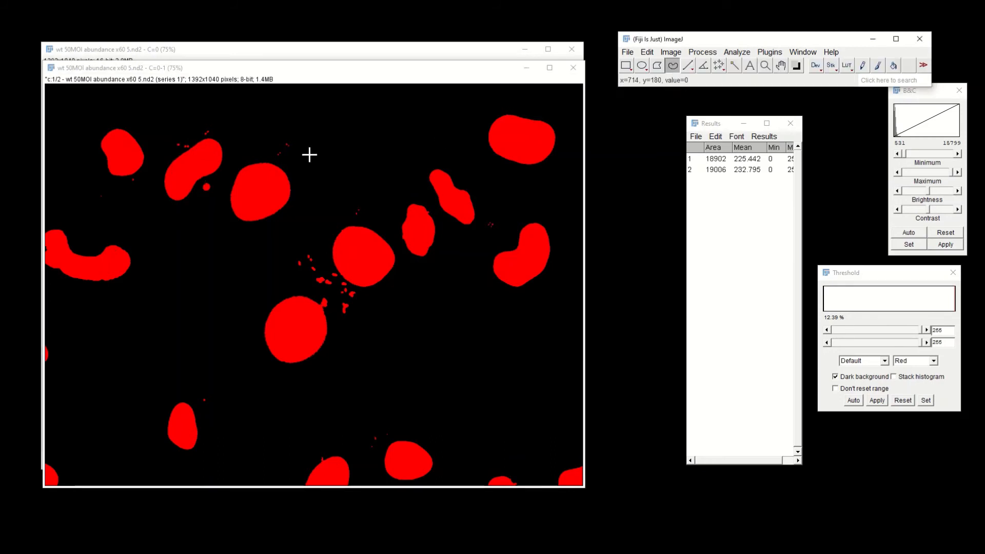
mouse_move(223, 162)
left_mouse_down()
mouse_move(184, 198)
mouse_move(163, 186)
mouse_move(197, 145)
mouse_move(220, 150)
mouse_move(223, 160)
left_mouse_up()
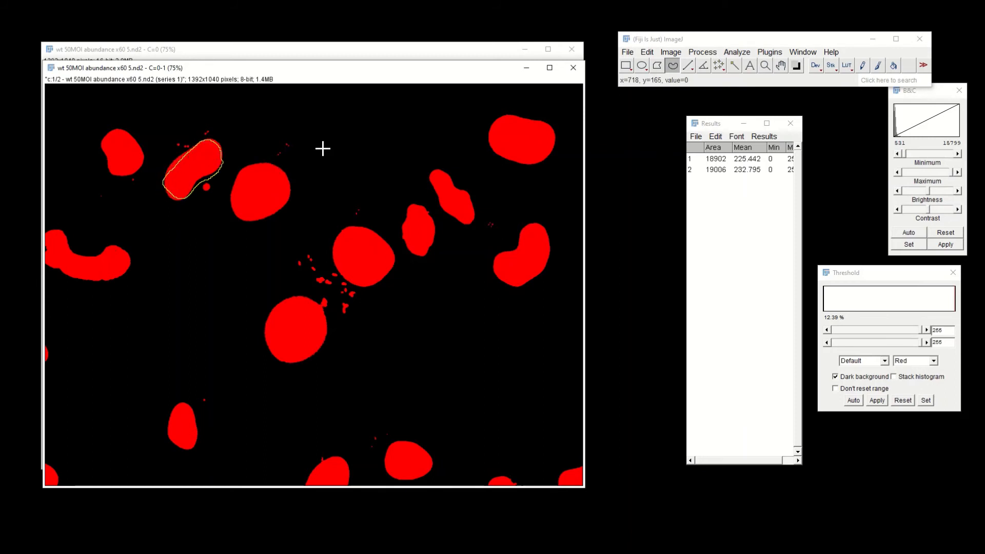
key("ctrl+m")
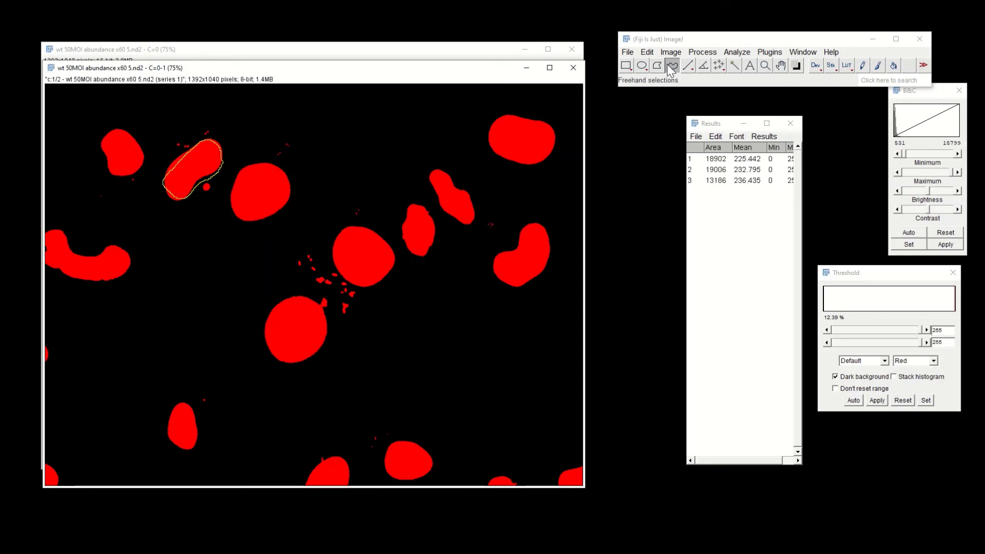
left_click(288, 156)
Step: Start Analyze Particles on C=0-1 and set the particle size range to 6000-Infinity pixels²
left_click(739, 51)
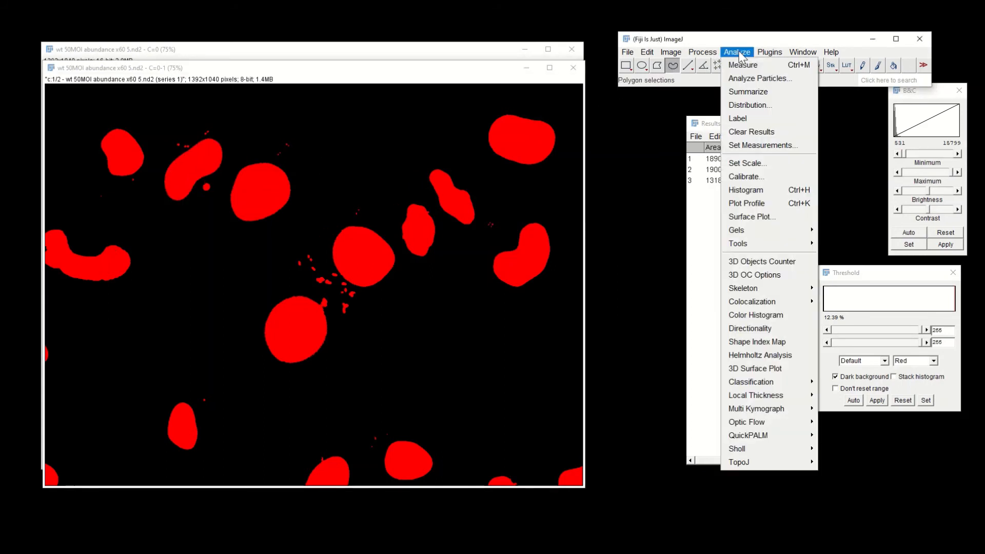
left_click(744, 78)
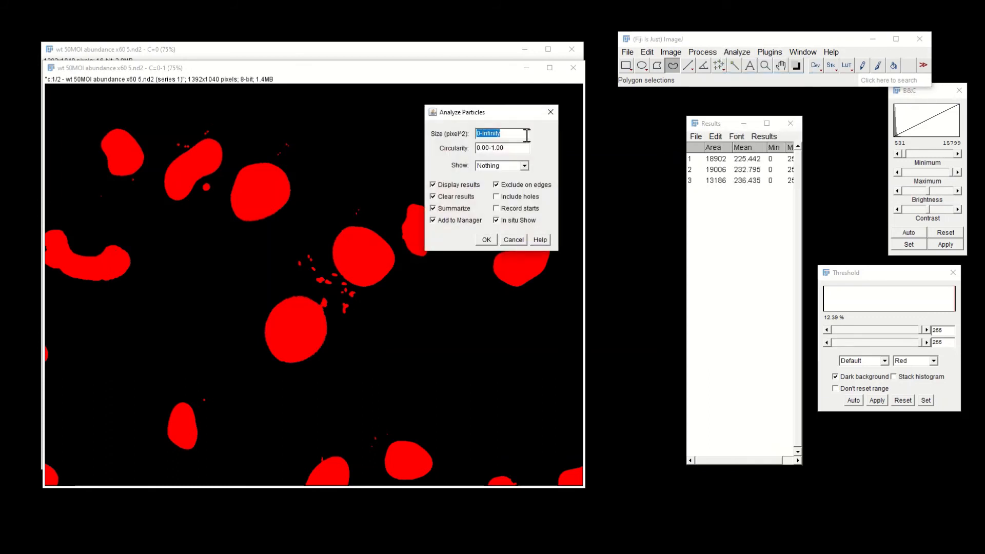
left_click_drag(500, 112, 683, 226)
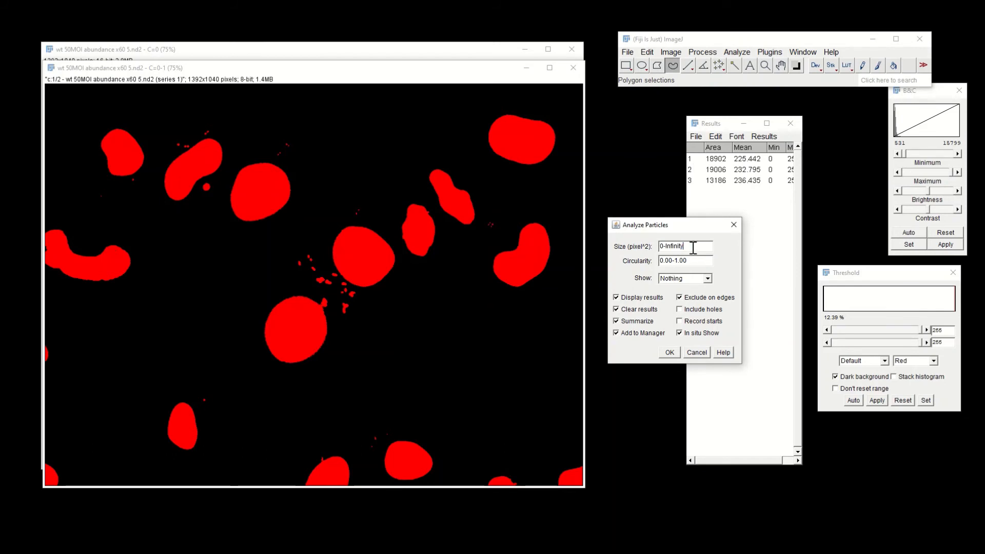
type("600-infinity")
left_click(672, 245)
type("0")
Step: Run the particle analysis, discarding the three earlier measurements, and place the Summary table clear of the image
left_click(670, 352)
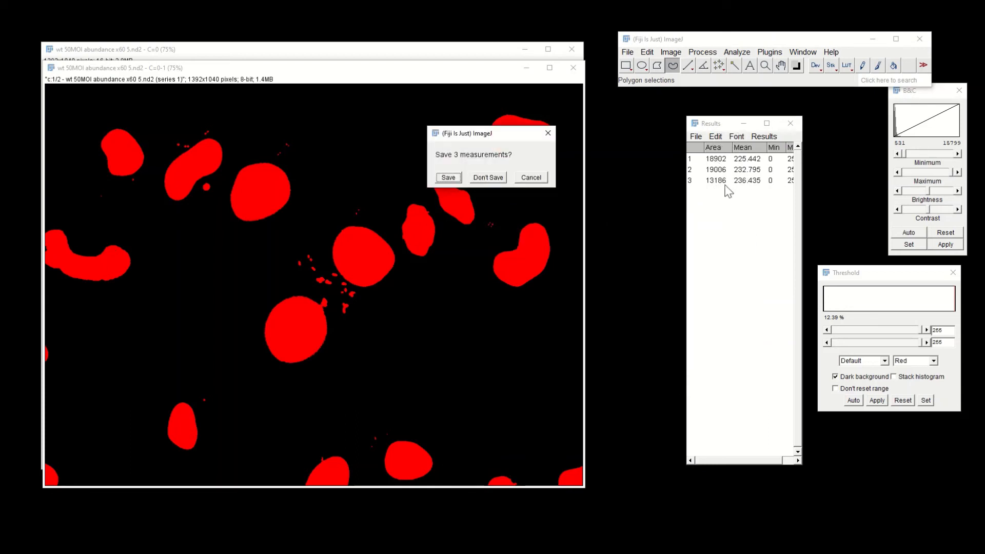
left_click(490, 178)
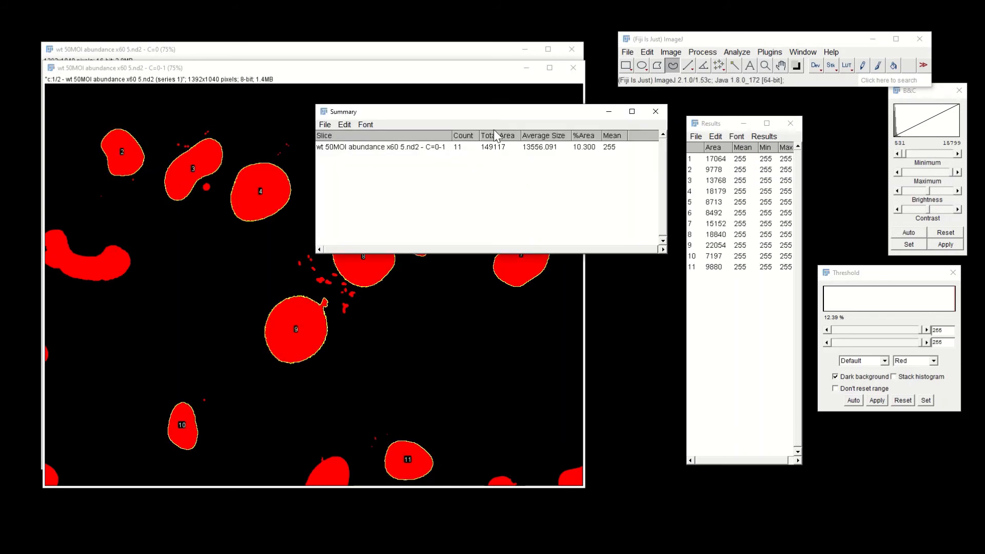
left_click_drag(521, 117, 816, 348)
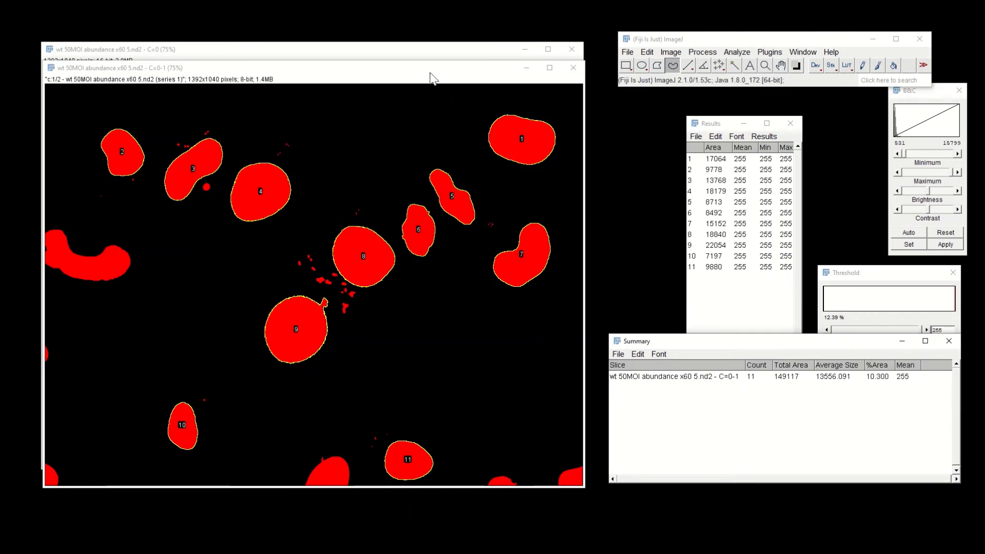
Step: Close the C=0-1 binary image without saving it
left_click(432, 76)
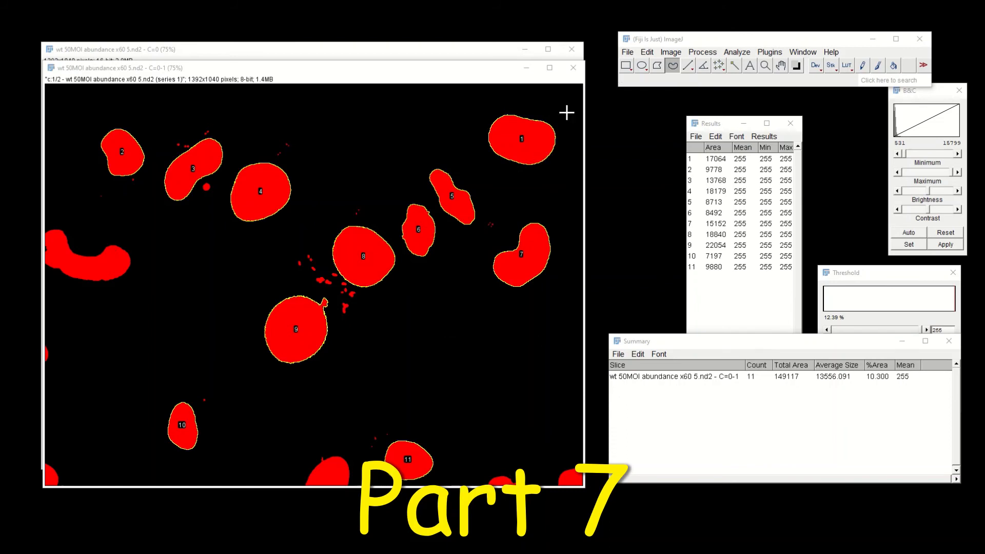
left_click(573, 67)
left_click(502, 185)
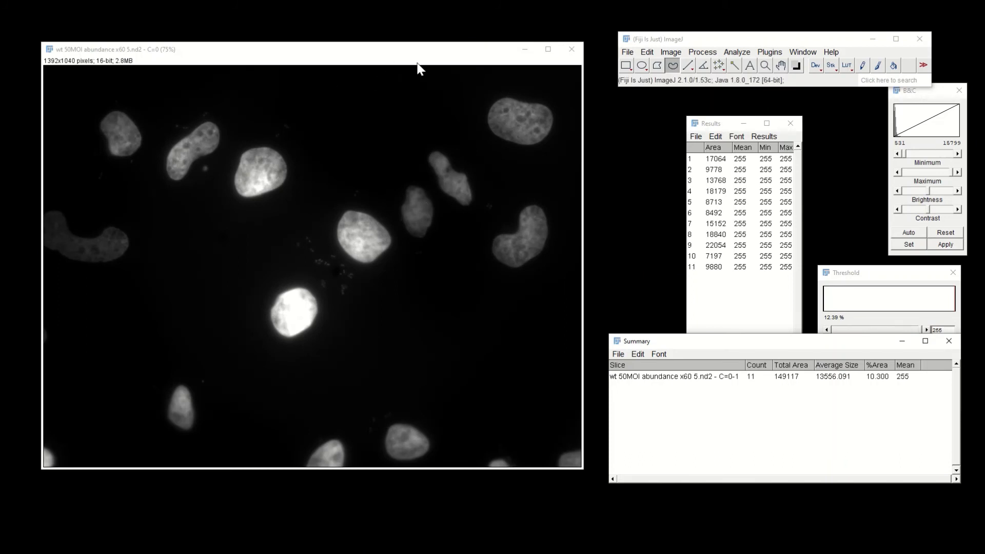
Step: Brighten the C=0 display by lowering its maximum to about 9366 and raise the display minimum to about 1217
left_click(932, 172)
left_click(932, 172)
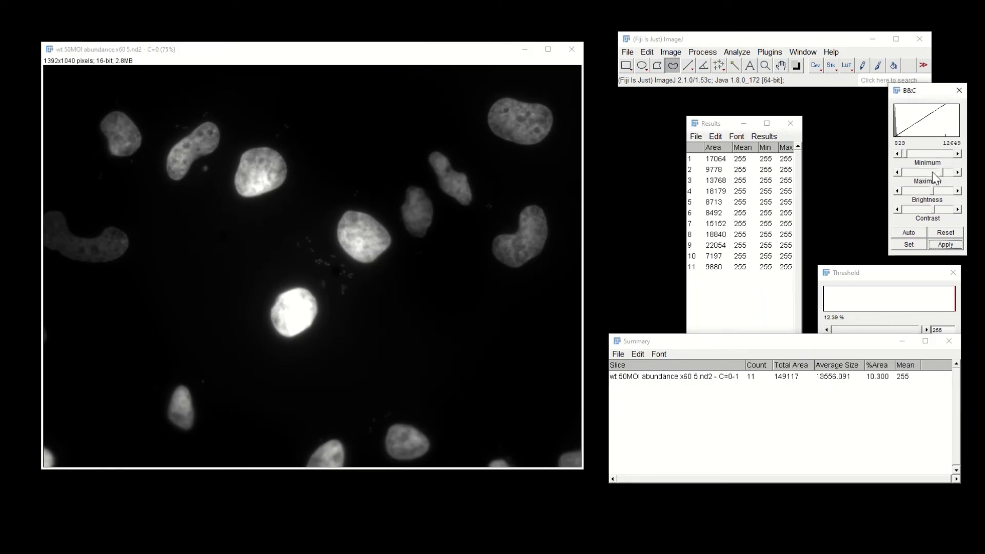
left_click(932, 173)
left_click(911, 174)
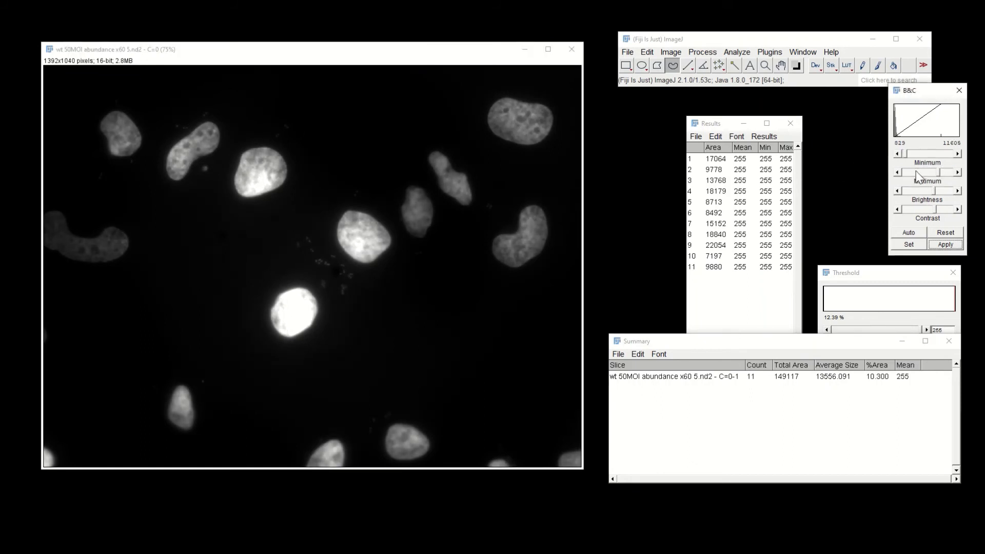
left_click(916, 170)
left_click(916, 173)
left_click(916, 173)
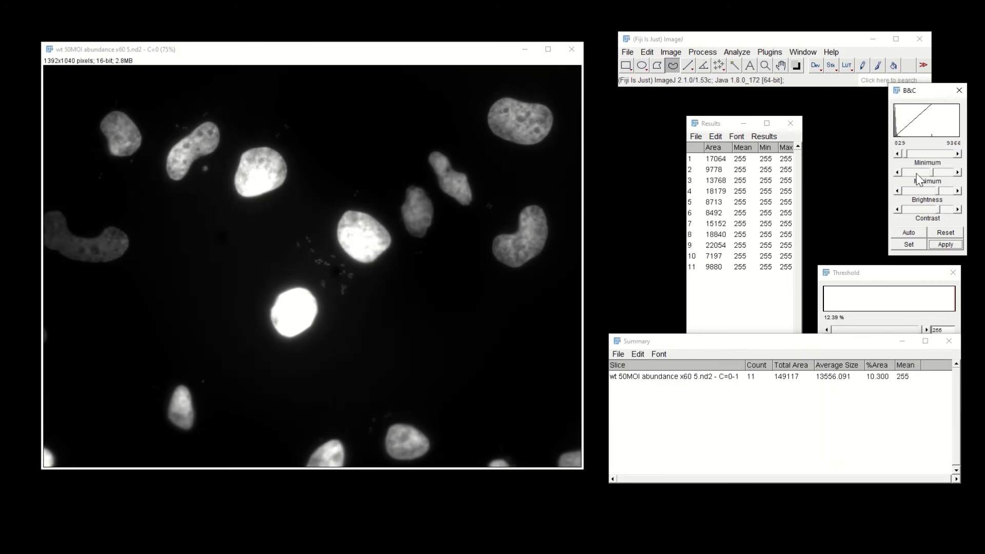
left_click(939, 154)
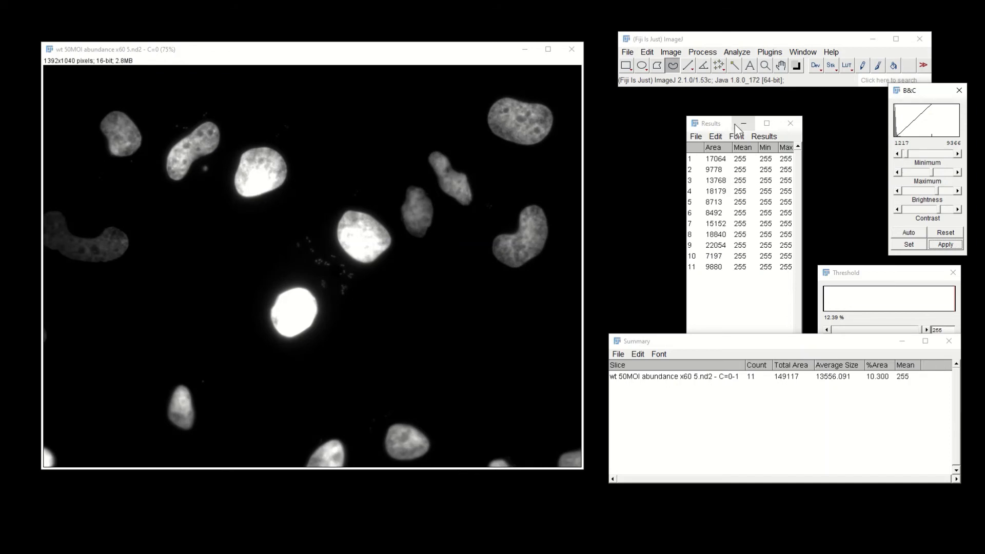
Step: Start thresholding the C=0 image and adjust the lower level to about 1609 so the faint nucleus is fully included
left_click(668, 52)
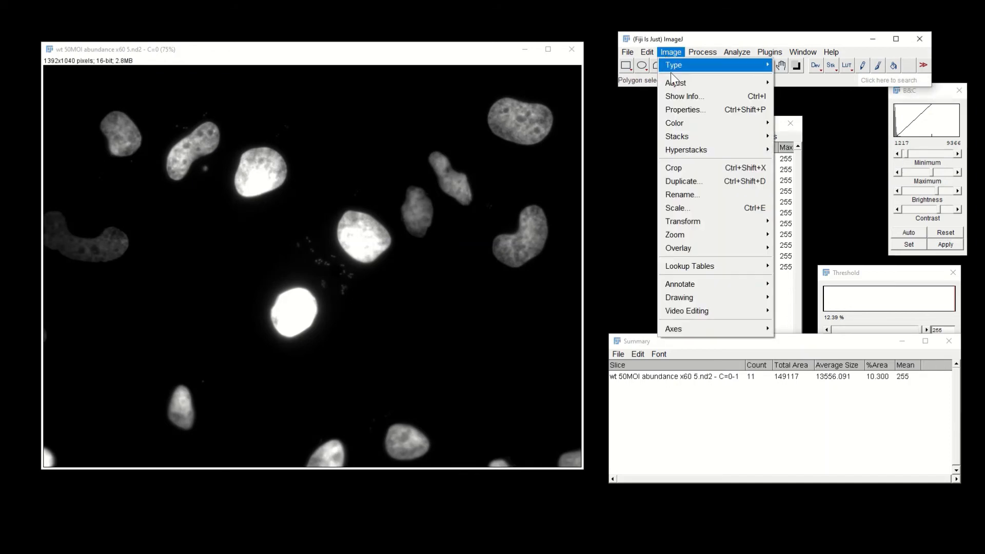
mouse_move(675, 82)
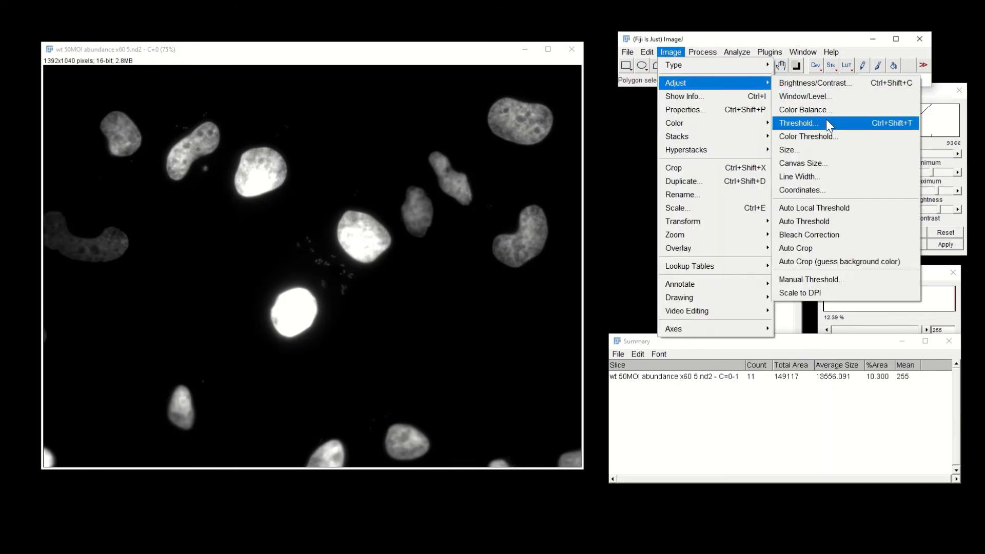
left_click(824, 122)
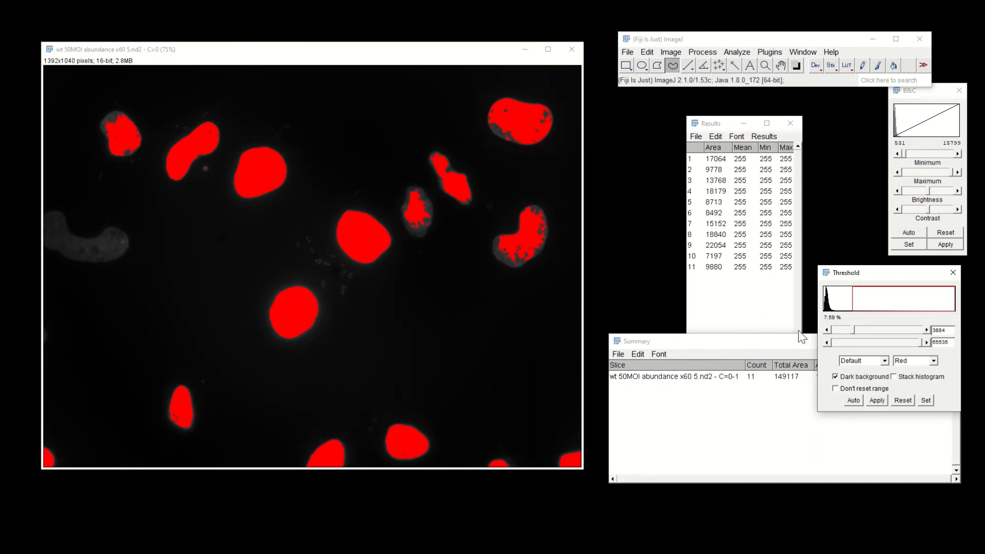
left_click(839, 330)
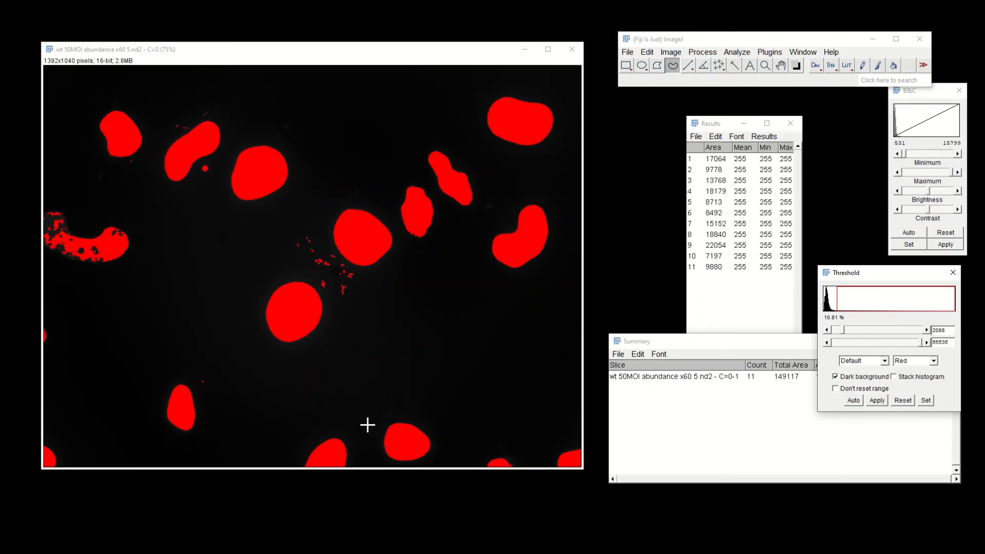
left_click(837, 330)
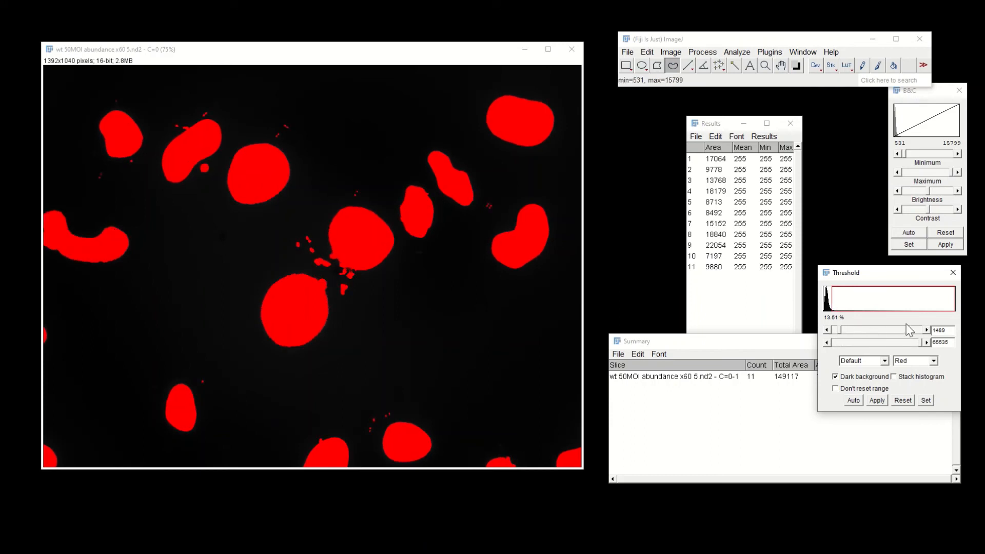
left_click(927, 329)
left_click(927, 329)
left_click(927, 329)
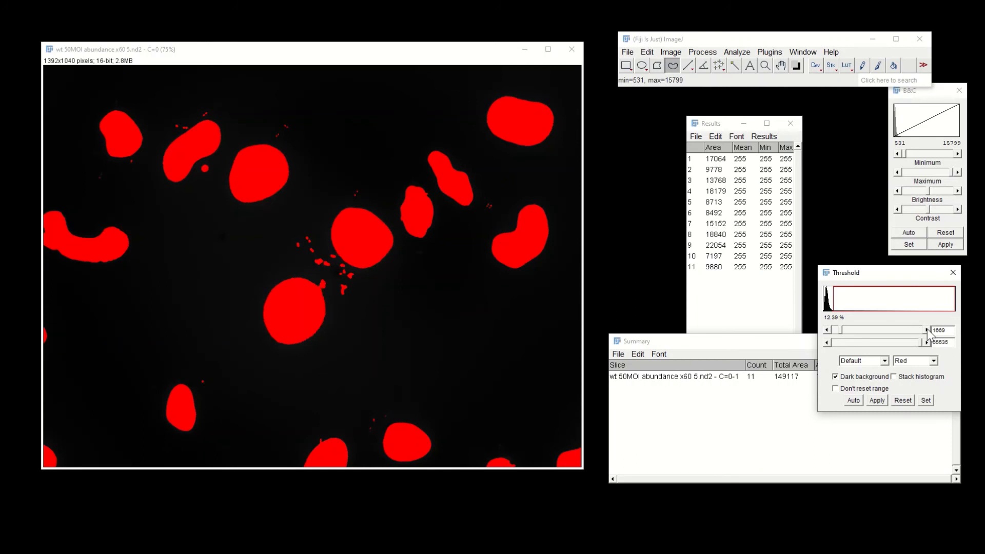
left_click(827, 330)
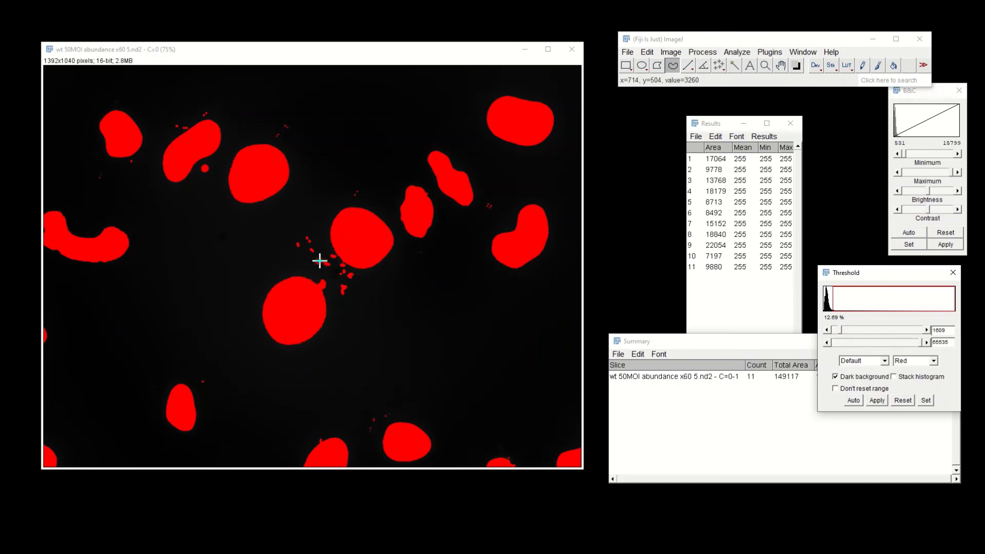
Step: Try raising the lower threshold level to about 4004 to exclude the small debris, and return it to about 1609
left_click(901, 334)
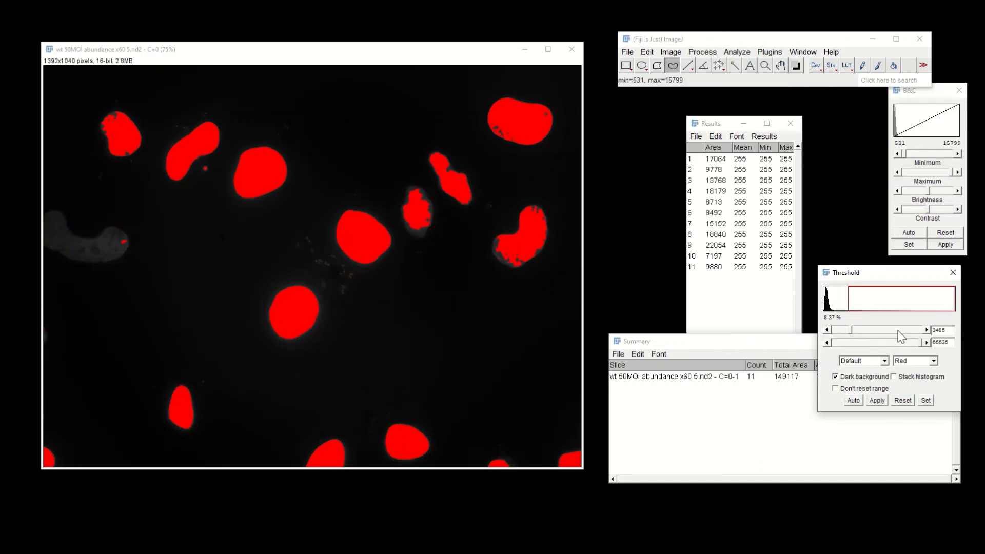
left_click(903, 334)
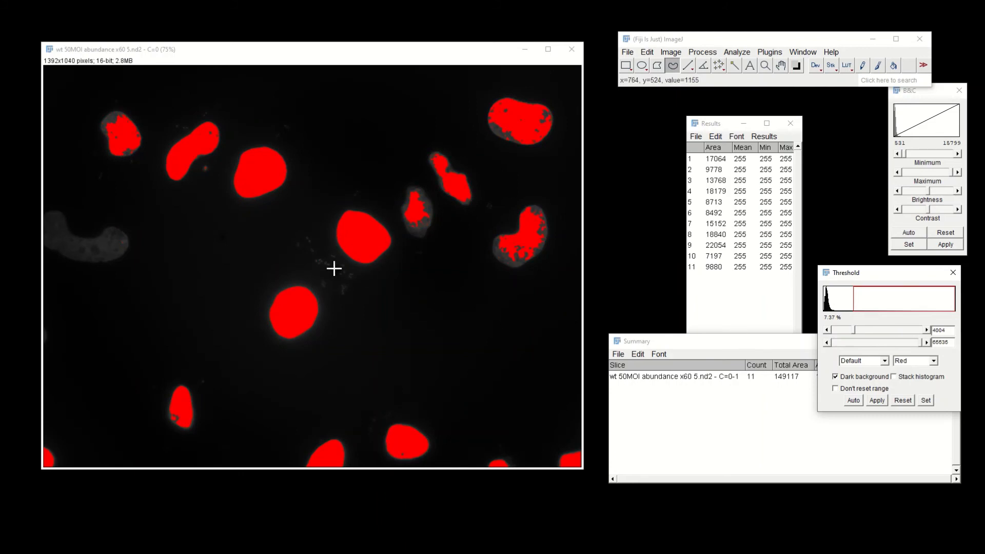
left_click(841, 331)
left_click_drag(840, 331, 842, 334)
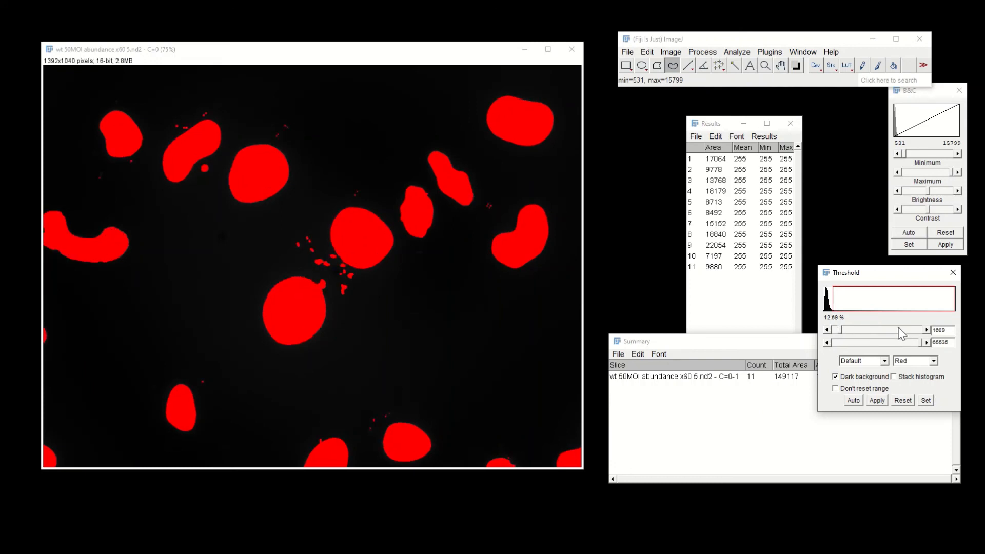
Step: Raise the lower threshold level of C=0 in small increments to about 1968
left_click(926, 330)
left_click(926, 329)
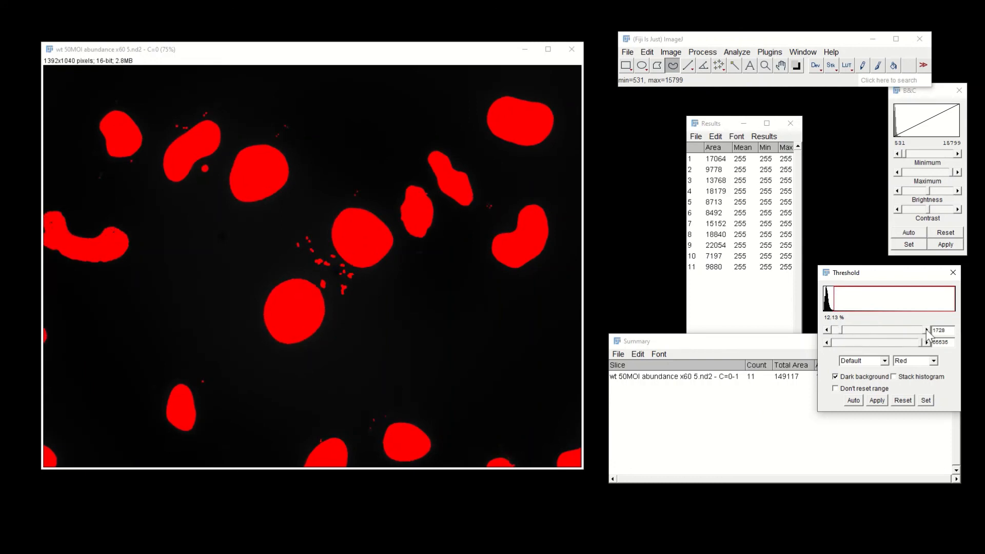
left_click(926, 330)
left_click(925, 329)
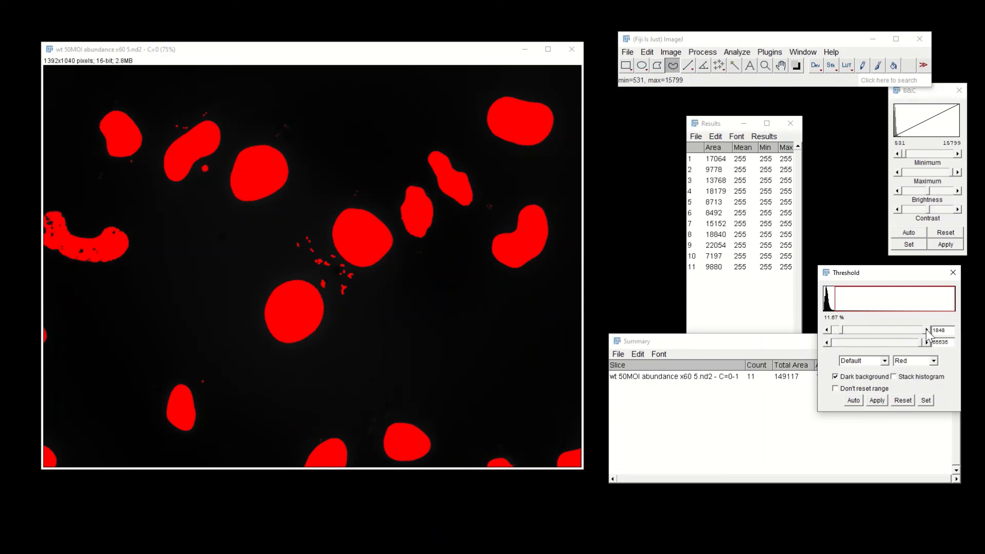
left_click(926, 329)
left_click(925, 329)
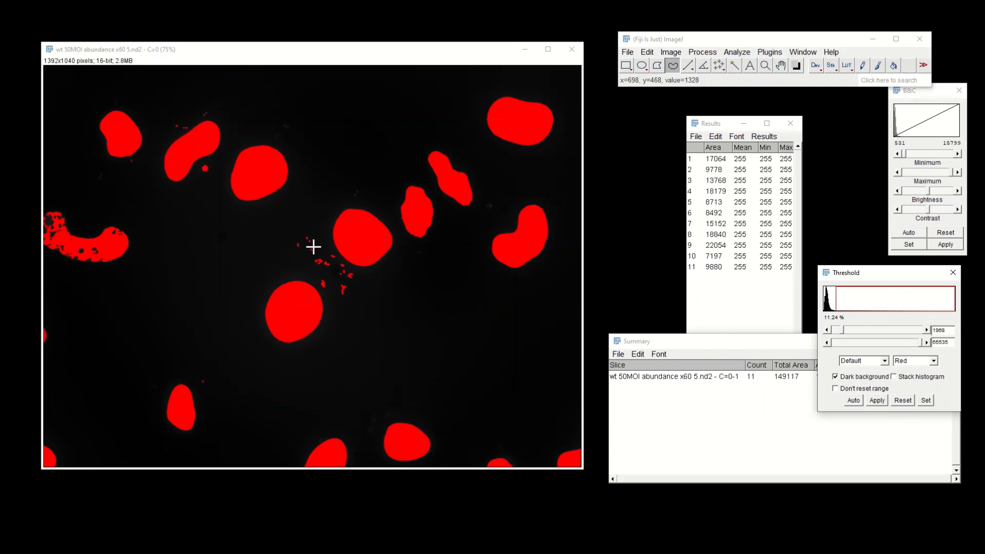
Step: Fine-tune the lower threshold level of C=0 to 1609 and apply the threshold to make a binary image
left_click(830, 329)
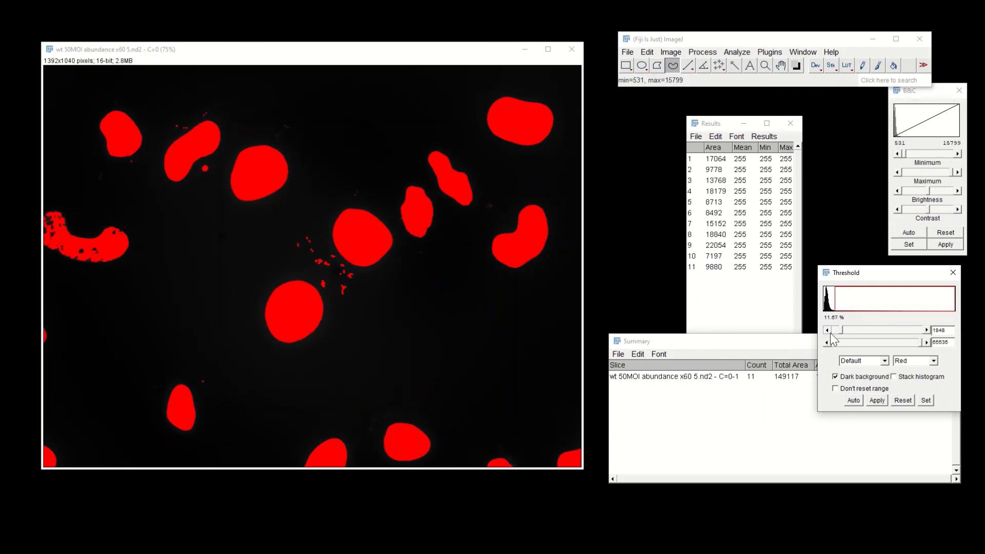
left_click(926, 330)
left_click(836, 329)
left_click(926, 329)
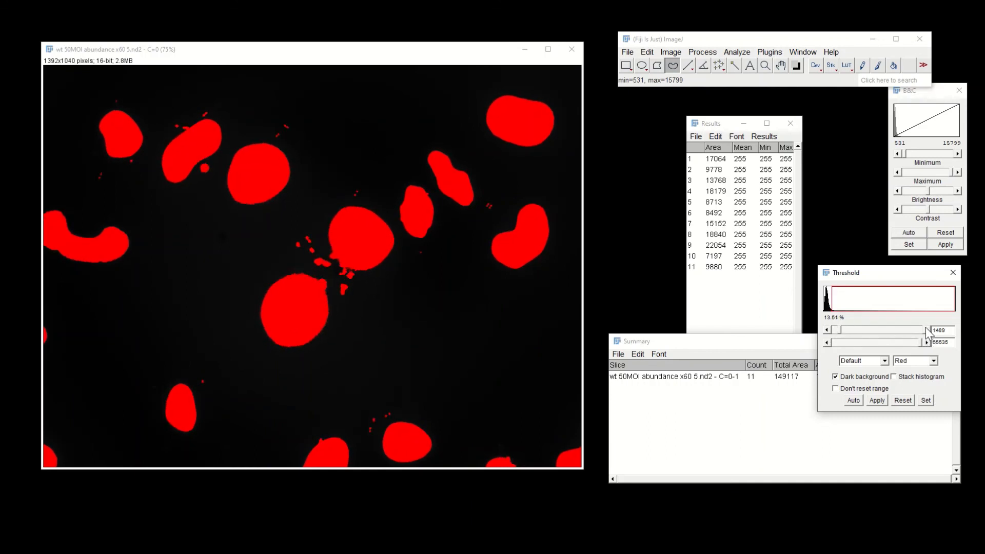
left_click(927, 329)
left_click(926, 329)
left_click(926, 330)
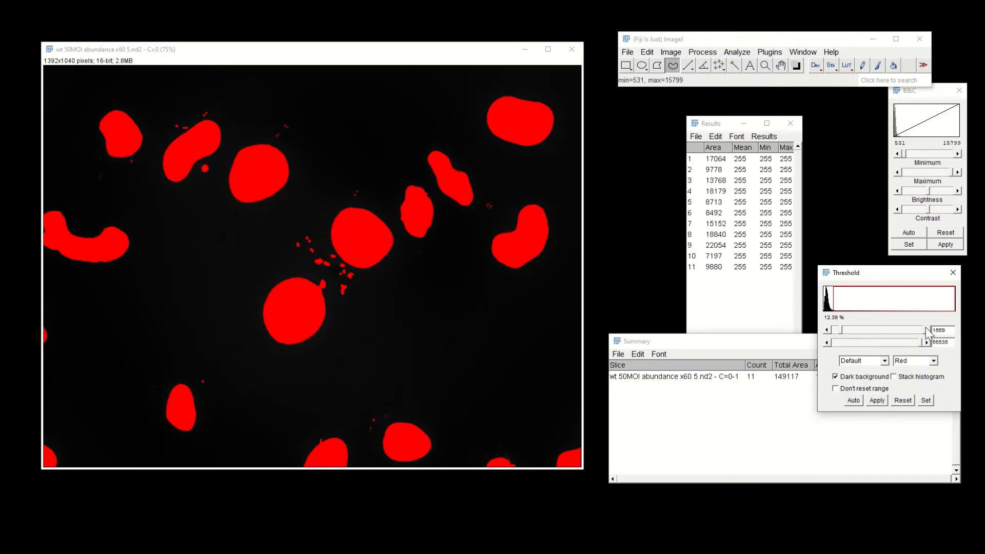
left_click(826, 329)
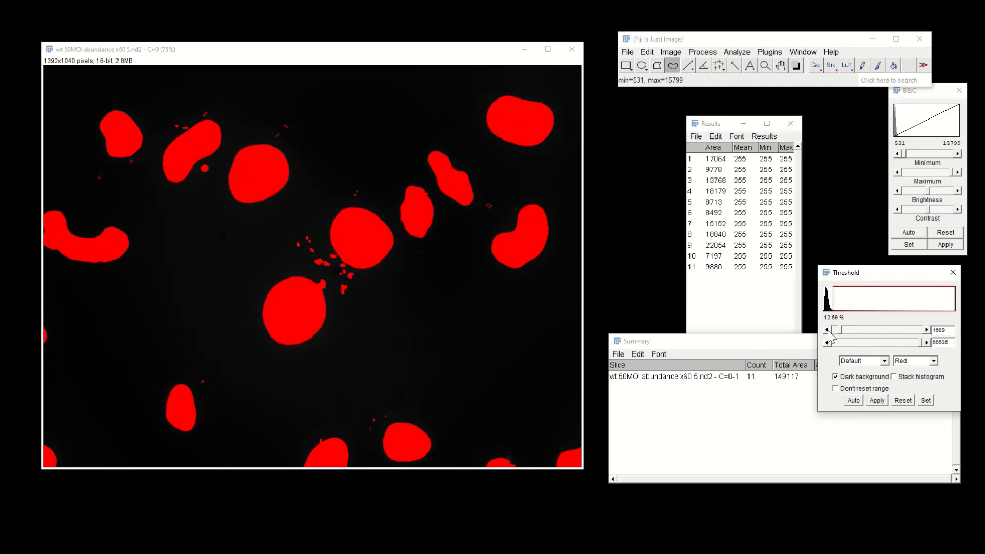
left_click(878, 402)
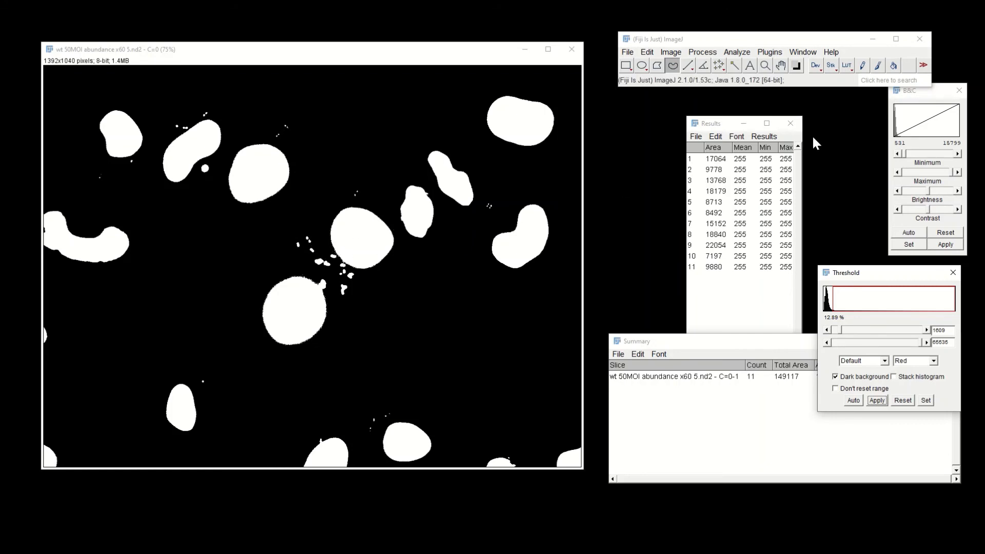
Step: Discard the previous results without saving and measure four small debris spots using oval selections
left_click(790, 123)
left_click(497, 179)
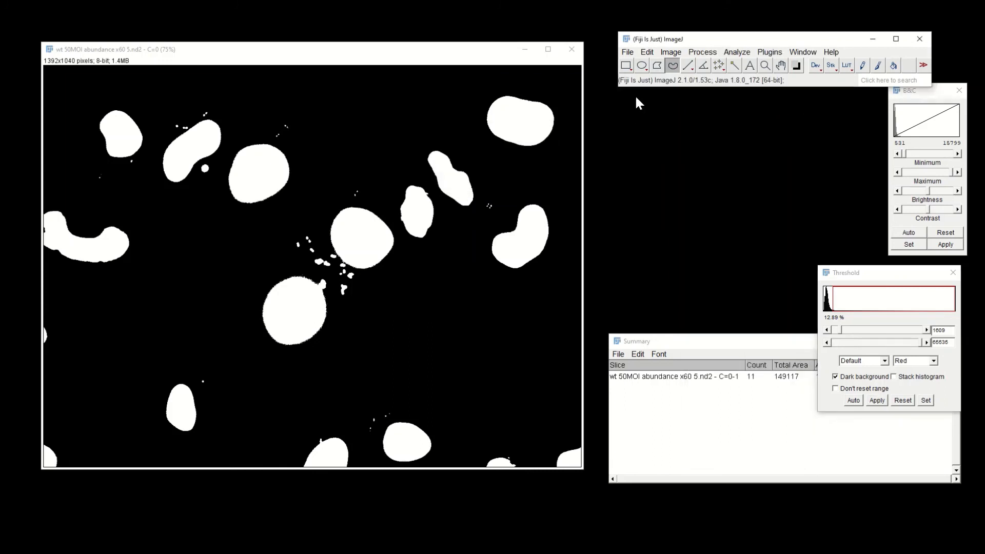
left_click(641, 67)
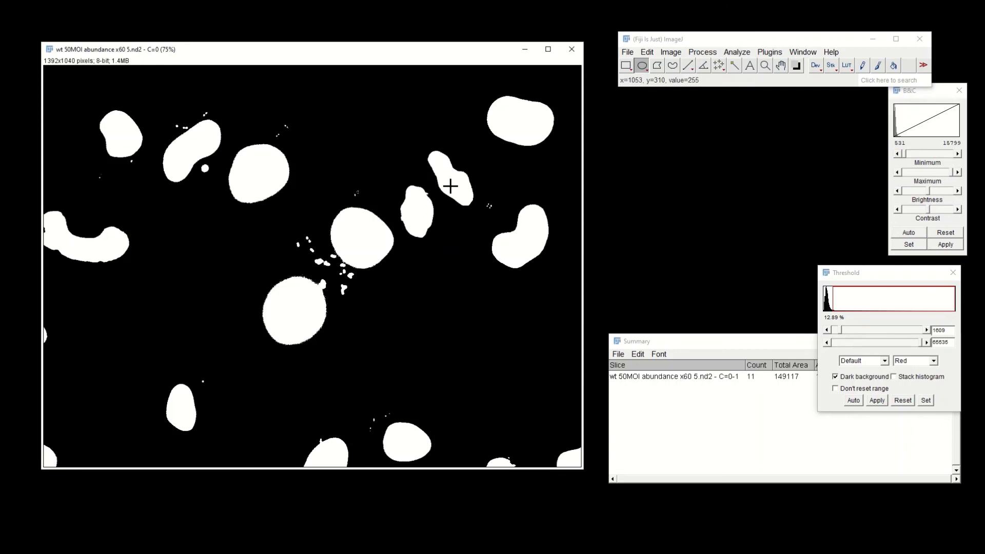
key("ctrl+m")
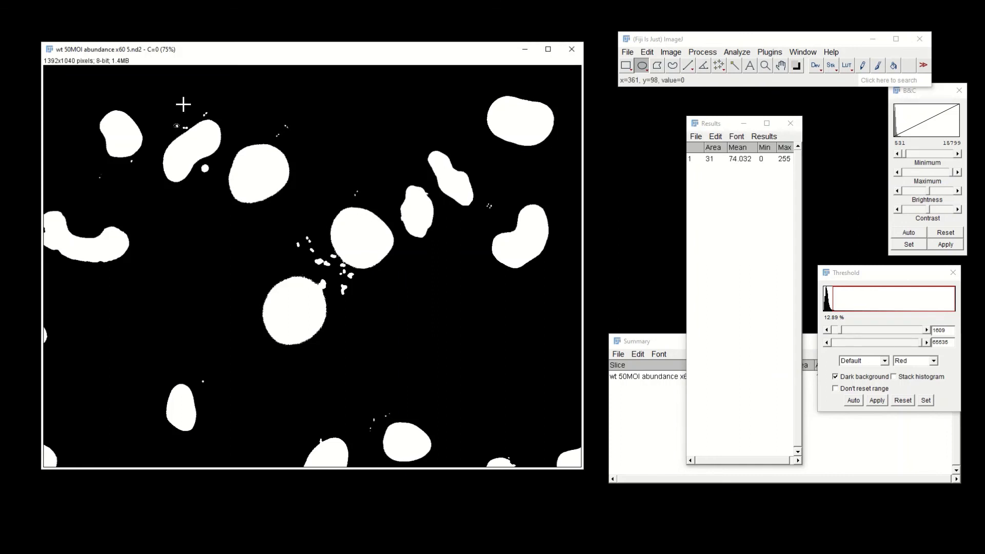
key("ctrl+m")
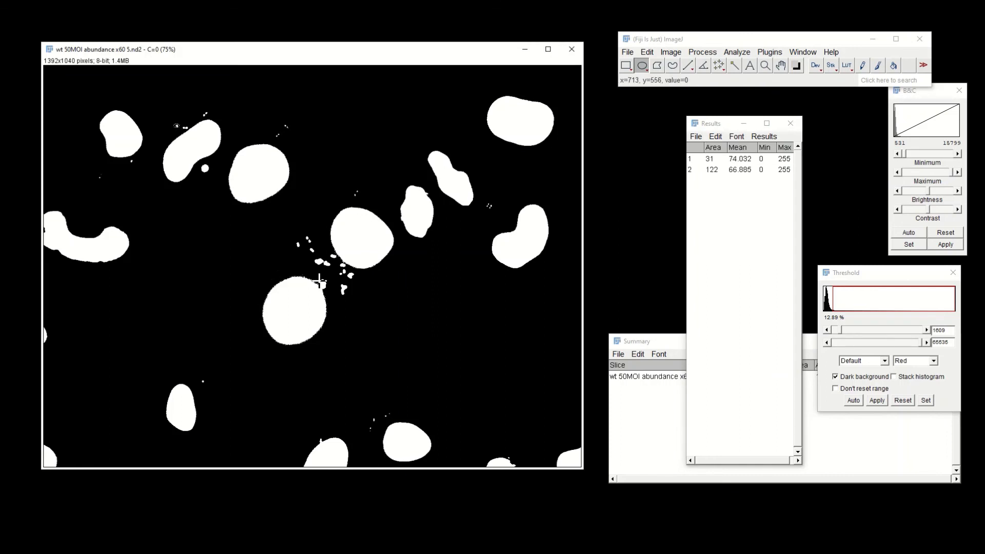
left_click_drag(325, 265, 314, 260)
key("ctrl+m")
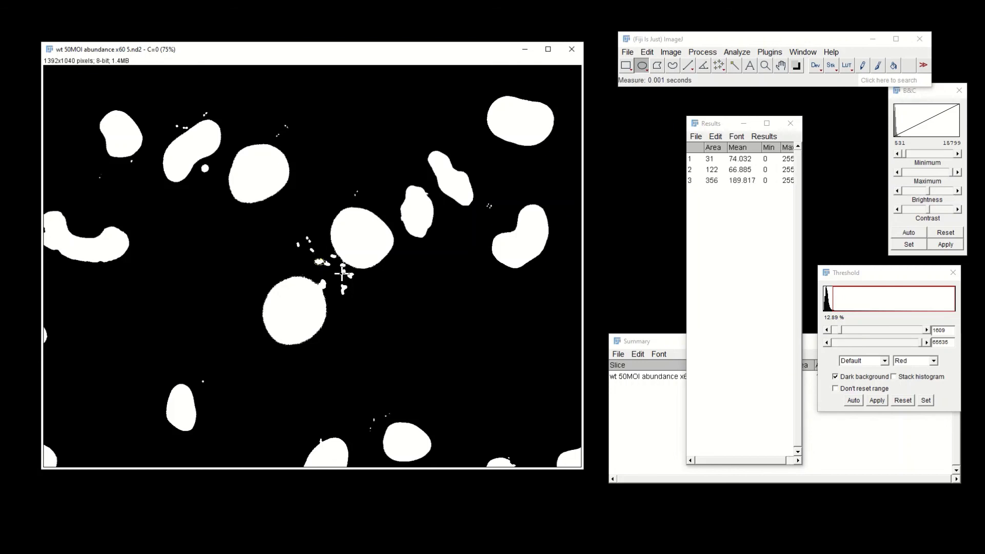
left_click_drag(370, 417, 373, 420)
key("ctrl+m")
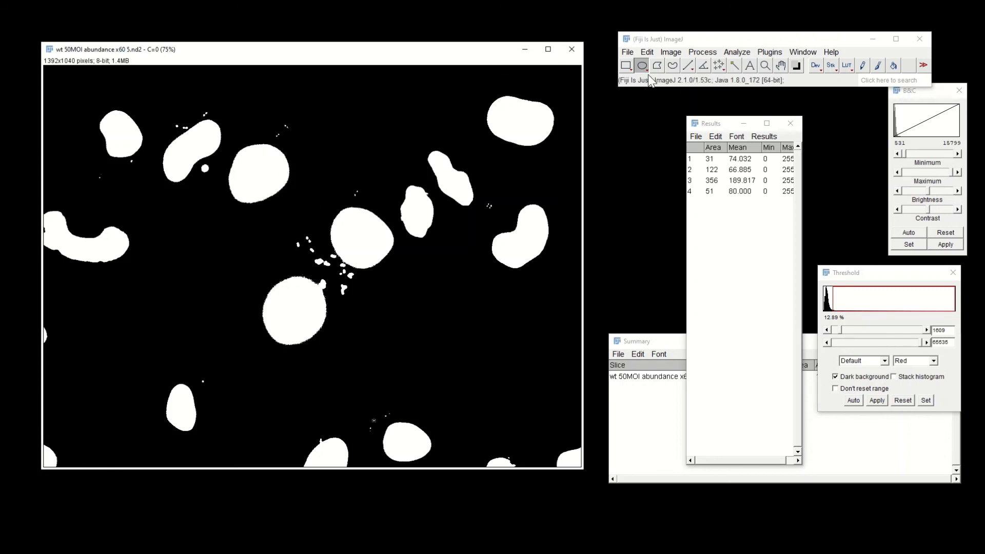
Step: Outline three separate nuclei with freehand selections, measure each one, and clear the last selection
left_click(673, 65)
mouse_move(239, 198)
left_mouse_down()
mouse_move(233, 156)
mouse_move(288, 159)
mouse_move(239, 200)
left_mouse_up()
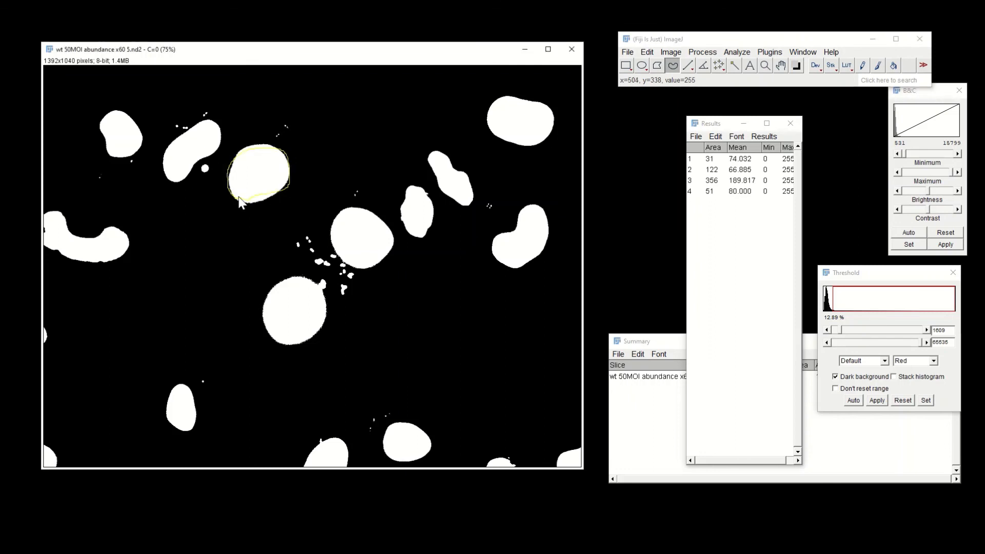
key("ctrl+m")
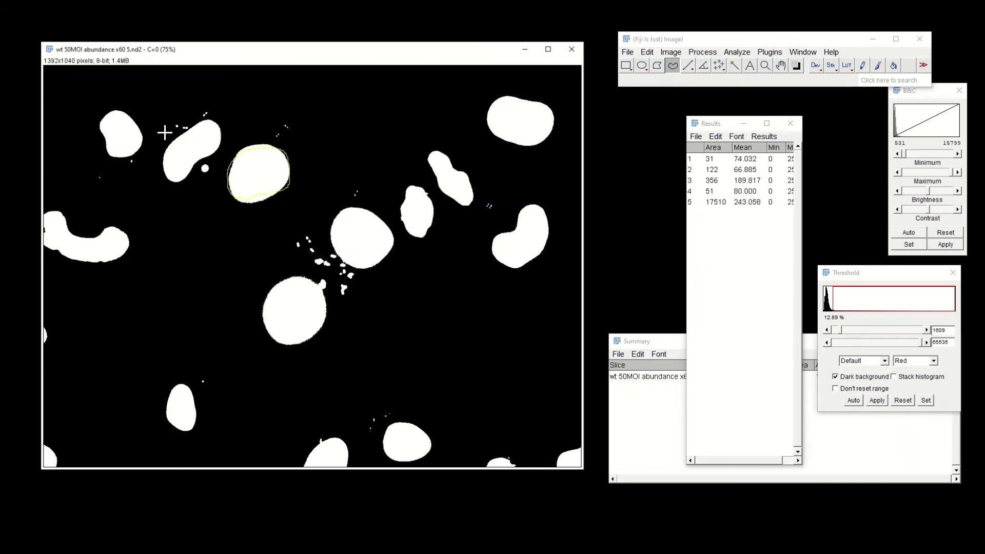
mouse_move(139, 150)
left_mouse_down()
mouse_move(111, 154)
mouse_move(95, 134)
mouse_move(141, 126)
mouse_move(136, 153)
left_mouse_up()
key("ctrl+m")
mouse_move(195, 420)
left_mouse_down()
mouse_move(183, 384)
mouse_move(171, 406)
mouse_move(185, 432)
mouse_move(199, 396)
left_mouse_up()
key("ctrl+m")
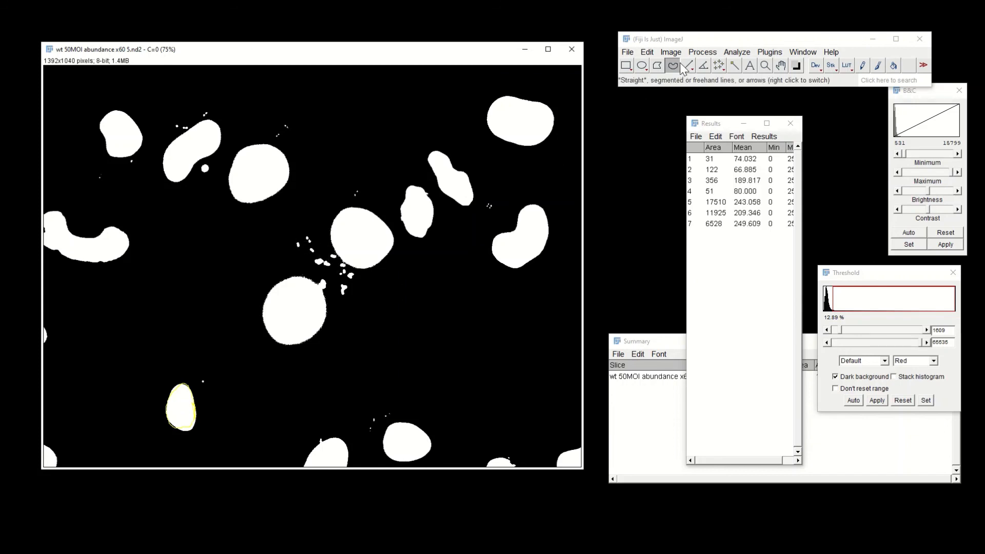
left_click(462, 231)
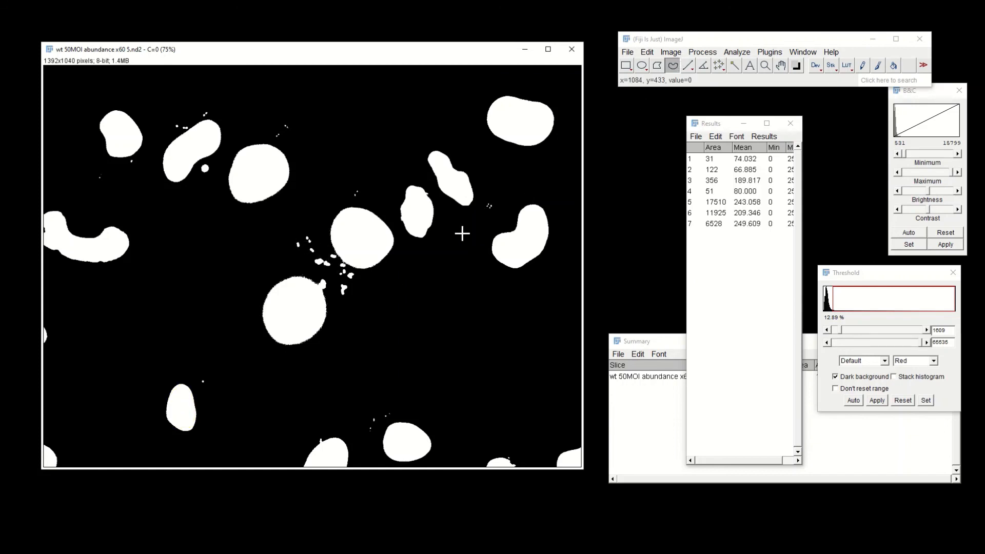
Step: Run Analyze Particles with a minimum size of 5 and an upper size limit that keeps only small debris, discarding the manual measurements
left_click(737, 52)
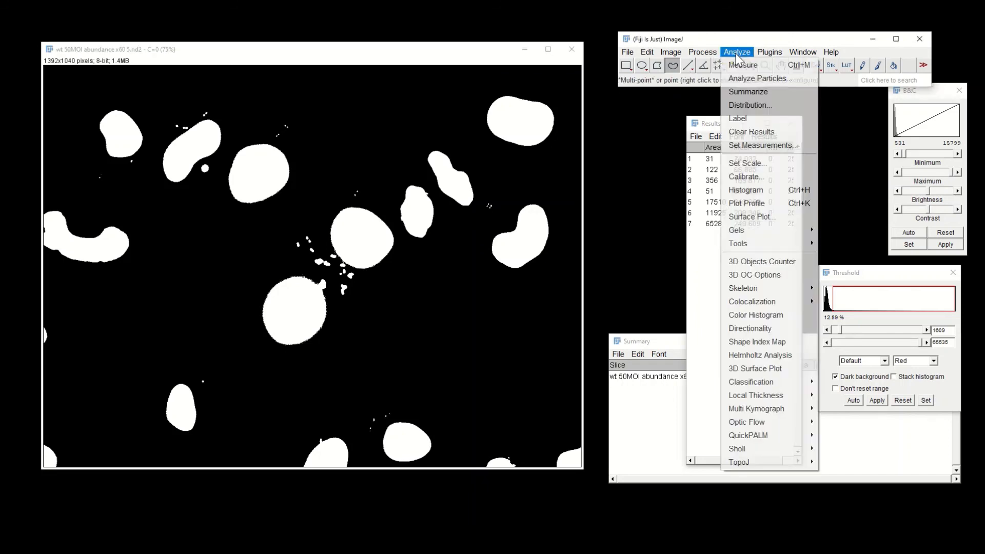
left_click(757, 78)
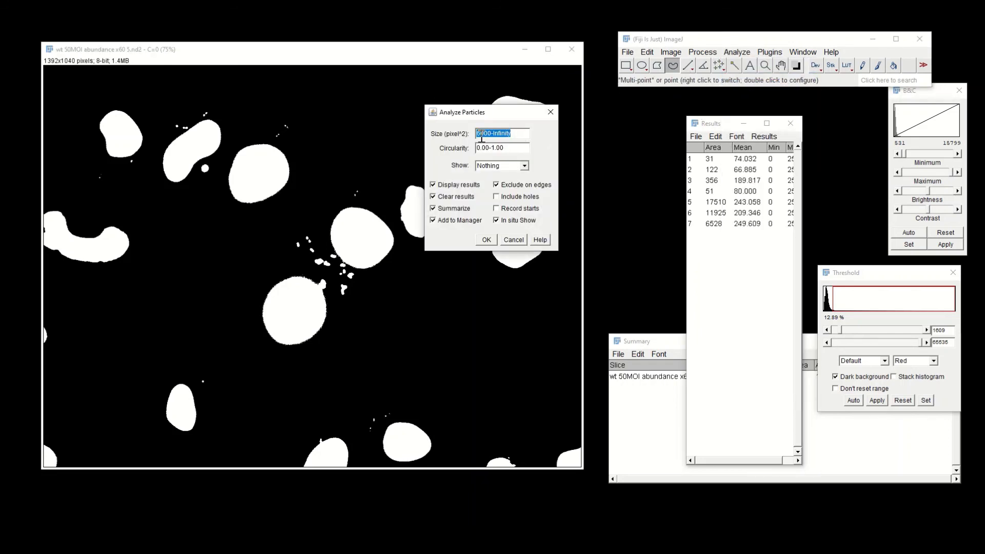
left_click(481, 137)
type("5-")
left_click_drag(516, 134, 496, 134)
key("BackSpace")
key("Return")
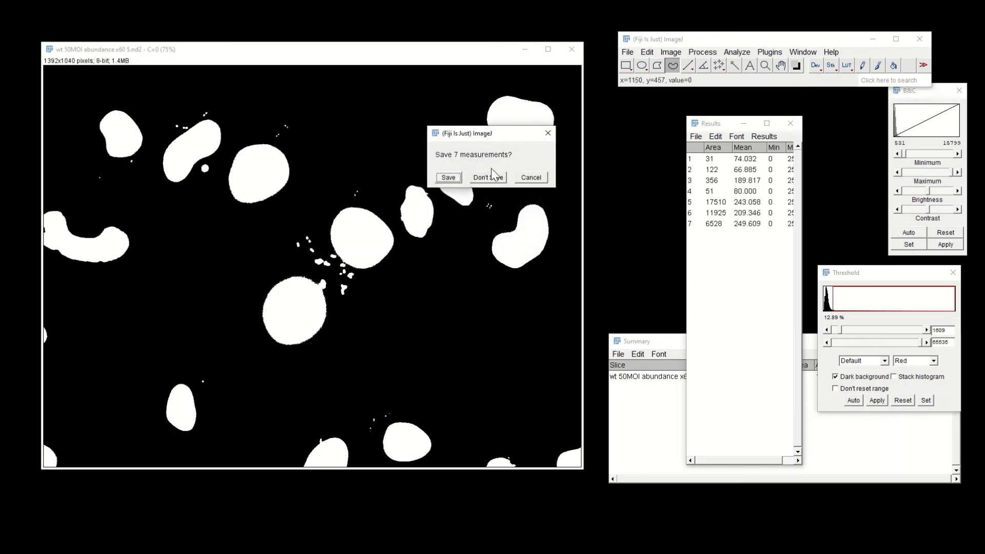
left_click(489, 174)
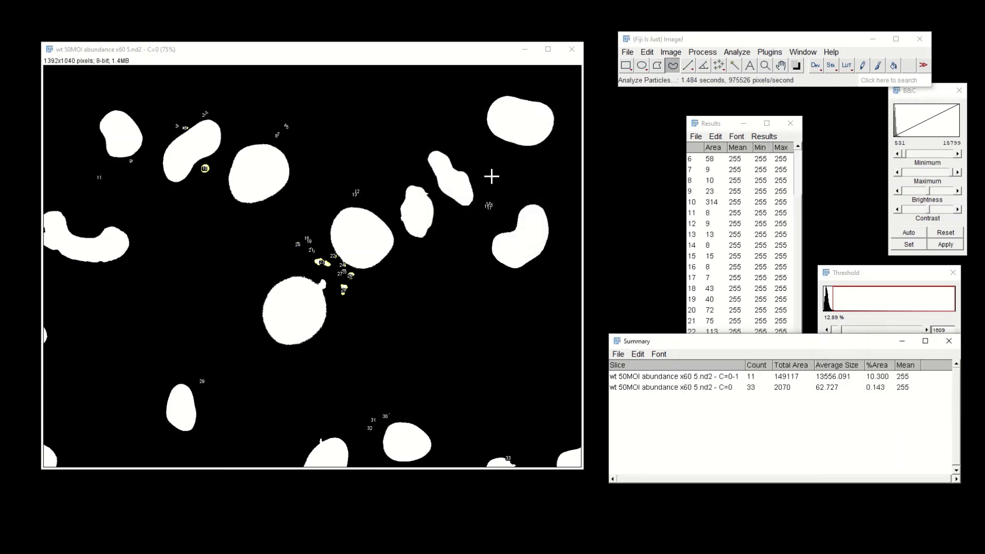